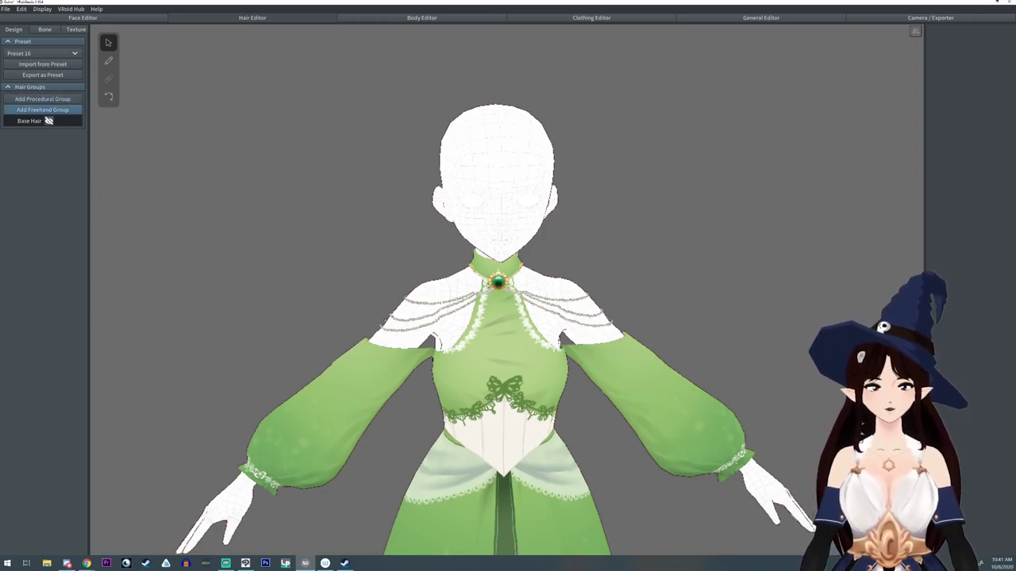
- Add a freehand hair group and stretch the lower side points of its guide mesh outward past the arms and down along the skirt
{"action": "left_click", "coordinate": [42, 110]}
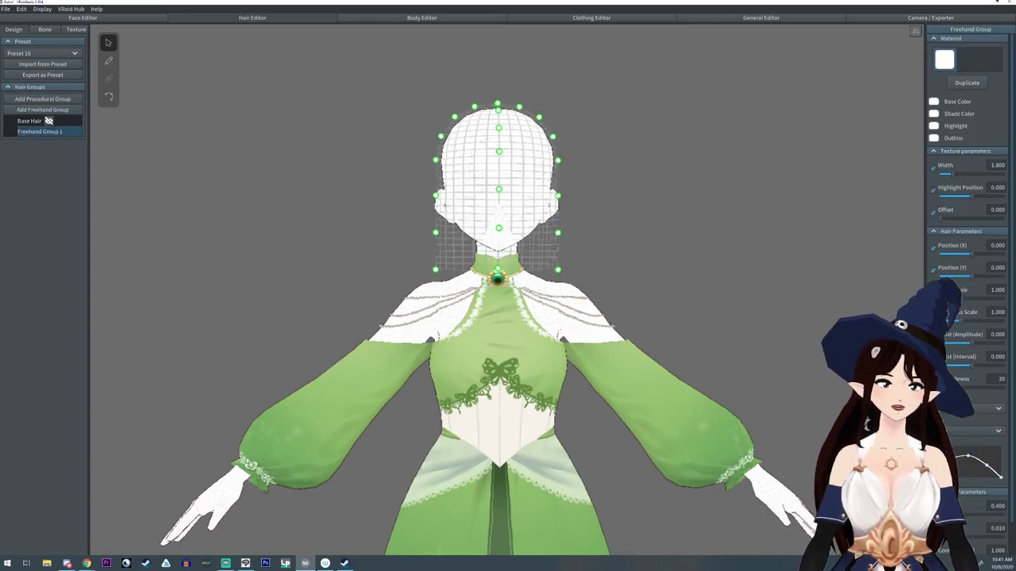
{"action": "scroll", "coordinate": [968, 270], "scroll_direction": "down", "scroll_amount": 1}
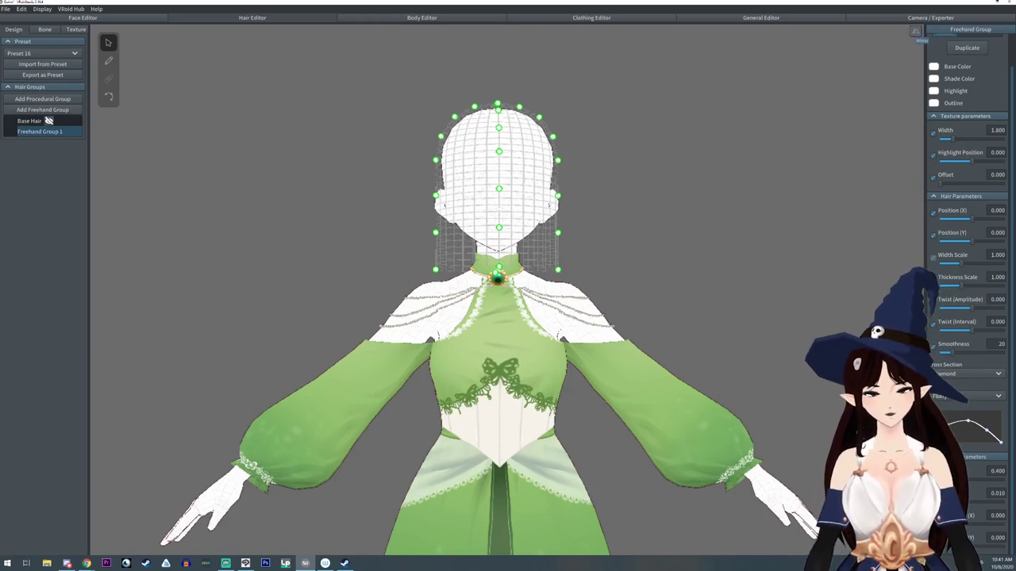
{"action": "scroll", "coordinate": [507, 290], "scroll_direction": "down", "scroll_amount": 2}
{"action": "left_click_drag", "start_coordinate": [547, 275], "coordinate": [663, 514]}
{"action": "left_click_drag", "start_coordinate": [546, 246], "coordinate": [730, 299]}
{"action": "left_click_drag", "start_coordinate": [664, 514], "coordinate": [728, 529]}
{"action": "left_click_drag", "start_coordinate": [546, 216], "coordinate": [710, 213]}
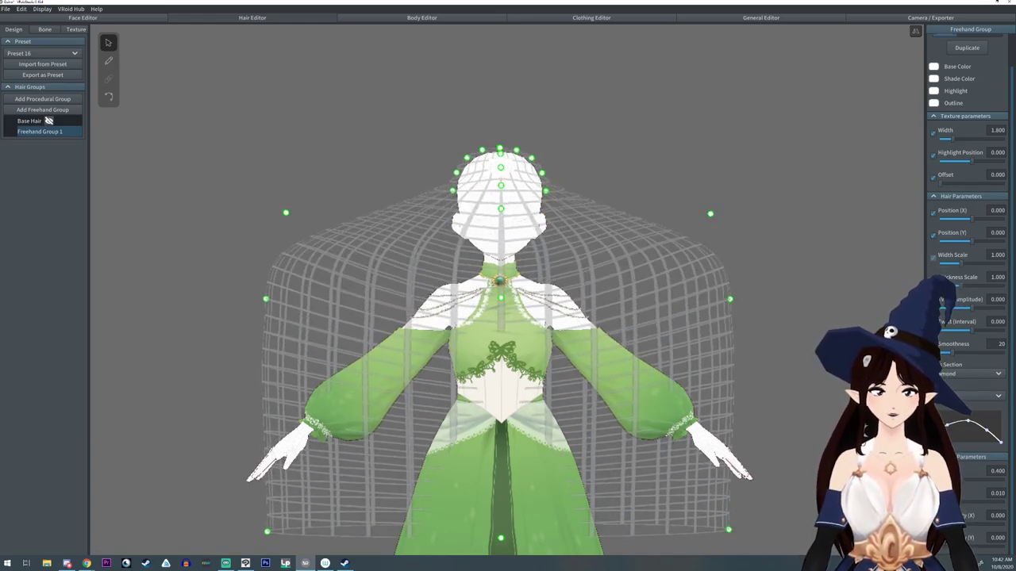
- Spread the guide mesh further by lowering its arm-level side points and pulling the points beside the head outward
{"action": "left_click_drag", "start_coordinate": [730, 300], "coordinate": [741, 449]}
{"action": "left_click_drag", "start_coordinate": [710, 213], "coordinate": [748, 376]}
{"action": "left_click_drag", "start_coordinate": [545, 190], "coordinate": [735, 197]}
{"action": "left_click_drag", "start_coordinate": [541, 173], "coordinate": [714, 148]}
{"action": "left_click_drag", "start_coordinate": [531, 158], "coordinate": [603, 115]}
- Working from the side, draw the guide mesh's rear points at shoulder, back and waist height in toward the body
{"action": "right_click_drag", "start_coordinate": [619, 158], "coordinate": [367, 151]}
{"action": "scroll", "coordinate": [381, 158], "scroll_direction": "down", "scroll_amount": 2}
{"action": "left_click_drag", "start_coordinate": [558, 213], "coordinate": [514, 305]}
{"action": "right_click_drag", "start_coordinate": [619, 238], "coordinate": [607, 239]}
{"action": "left_click_drag", "start_coordinate": [579, 359], "coordinate": [514, 325]}
{"action": "mouse_move", "coordinate": [607, 238]}
{"action": "right_mouse_down"}
{"action": "mouse_move", "coordinate": [639, 238]}
{"action": "mouse_move", "coordinate": [618, 238]}
{"action": "right_mouse_up"}
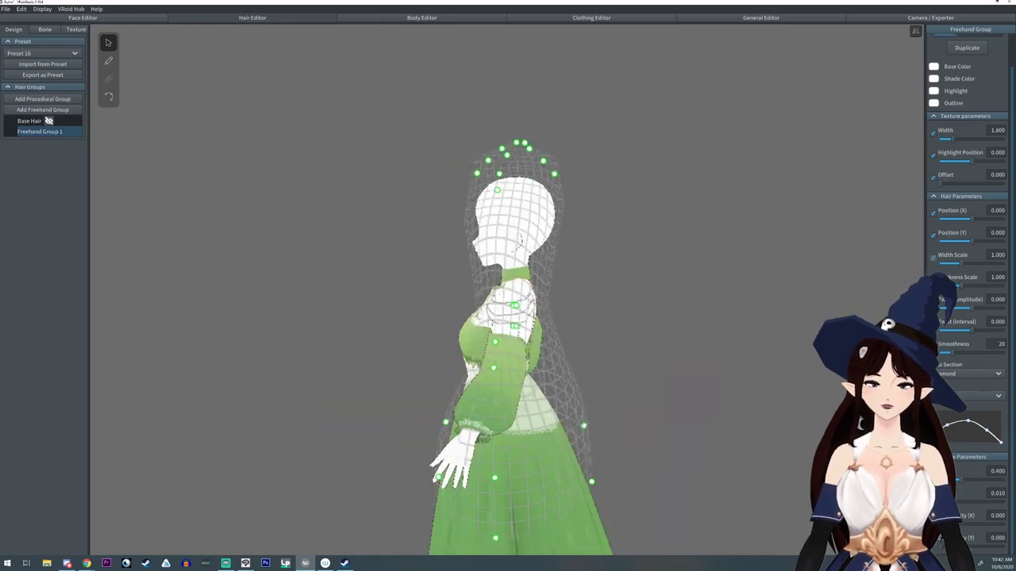
{"action": "left_click_drag", "start_coordinate": [583, 425], "coordinate": [550, 403]}
- Pull the guide mesh's front points forward of the chest and waist, and bring the lowest rear point closer to the skirt
{"action": "mouse_move", "coordinate": [619, 238]}
{"action": "right_mouse_down"}
{"action": "mouse_move", "coordinate": [643, 238]}
{"action": "mouse_move", "coordinate": [619, 238]}
{"action": "right_mouse_up"}
{"action": "left_click_drag", "start_coordinate": [476, 406], "coordinate": [403, 405]}
{"action": "left_click_drag", "start_coordinate": [513, 304], "coordinate": [362, 299]}
{"action": "left_click_drag", "start_coordinate": [512, 325], "coordinate": [413, 324]}
{"action": "left_click_drag", "start_coordinate": [403, 405], "coordinate": [379, 396]}
{"action": "left_click_drag", "start_coordinate": [589, 478], "coordinate": [562, 451]}
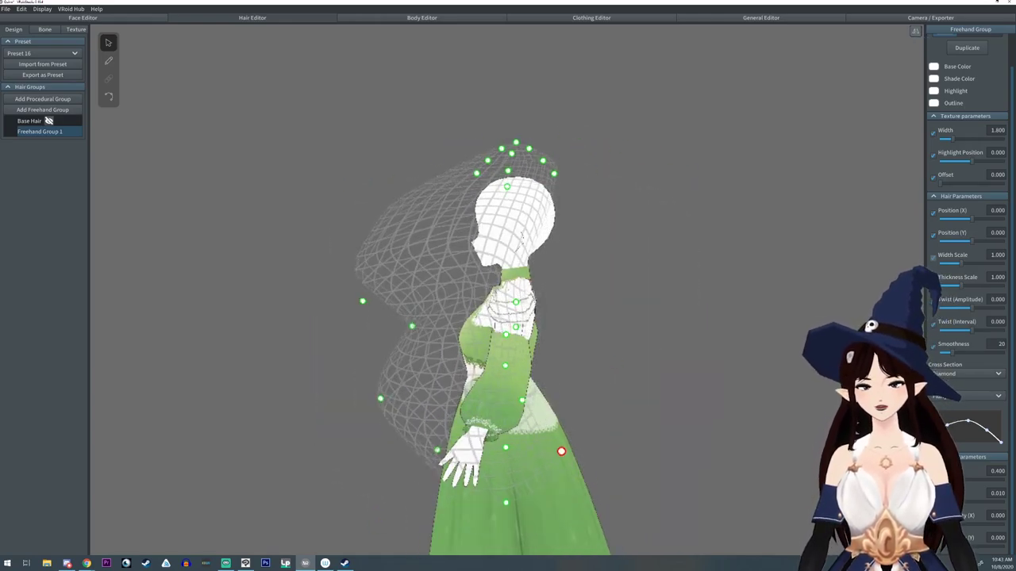
- Activate the hair brush facing the model's back and set its cross section to Flat
{"action": "right_click_drag", "start_coordinate": [381, 159], "coordinate": [619, 158]}
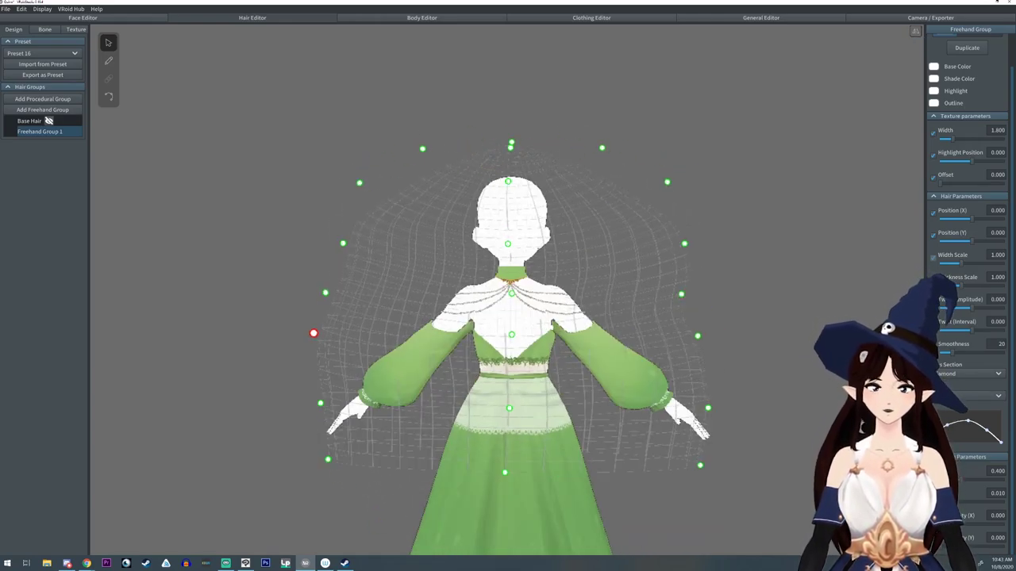
{"action": "right_click_drag", "start_coordinate": [313, 333], "coordinate": [203, 334]}
{"action": "left_click", "coordinate": [109, 61]}
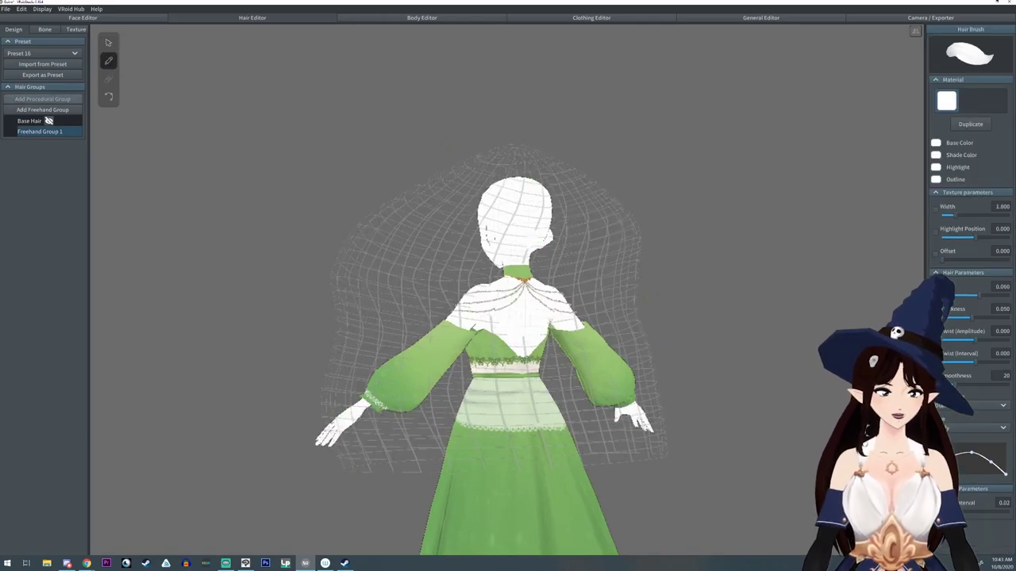
{"action": "left_click", "coordinate": [974, 405]}
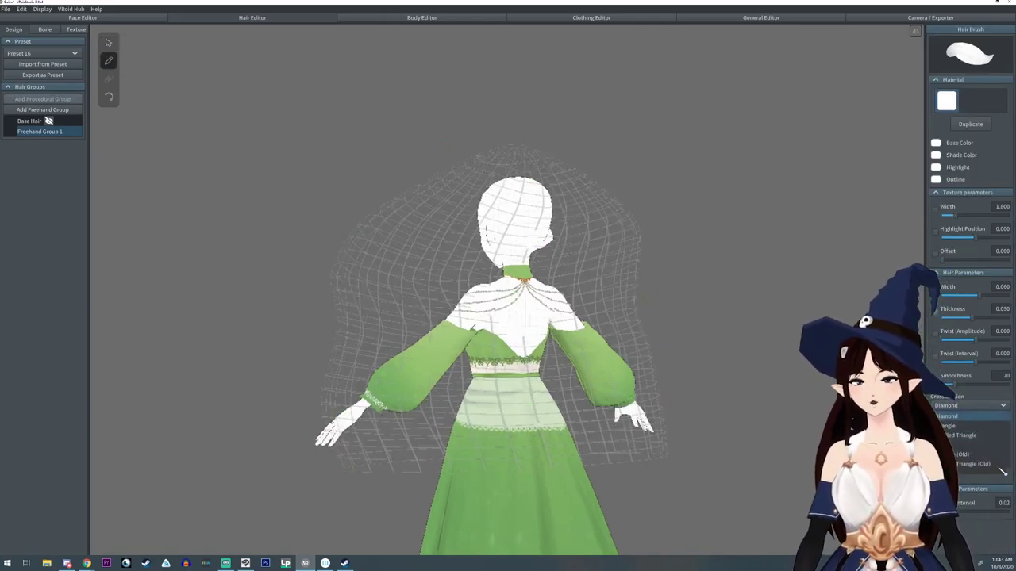
{"action": "left_click", "coordinate": [972, 416]}
- Set the hair brush's curve to Straight and nudge the guide mesh's elbow-height side point outward
{"action": "left_click", "coordinate": [974, 428]}
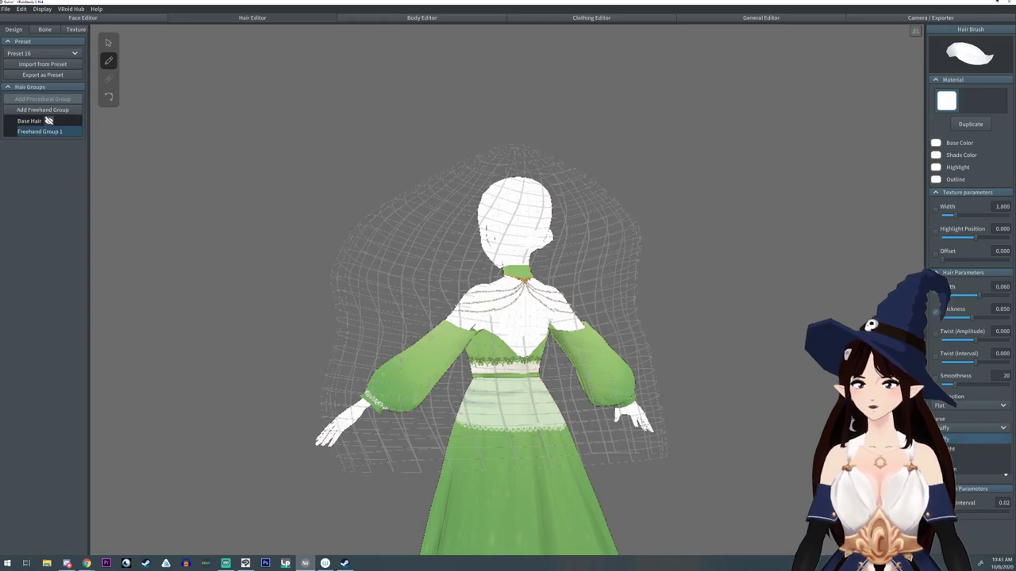
{"action": "left_click", "coordinate": [975, 439]}
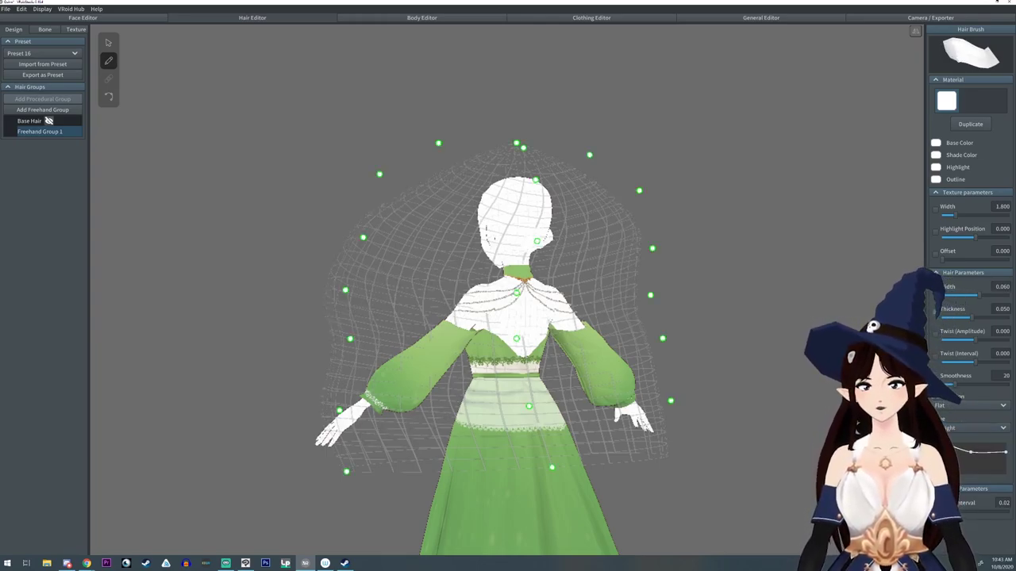
{"action": "left_click_drag", "start_coordinate": [350, 339], "coordinate": [332, 335]}
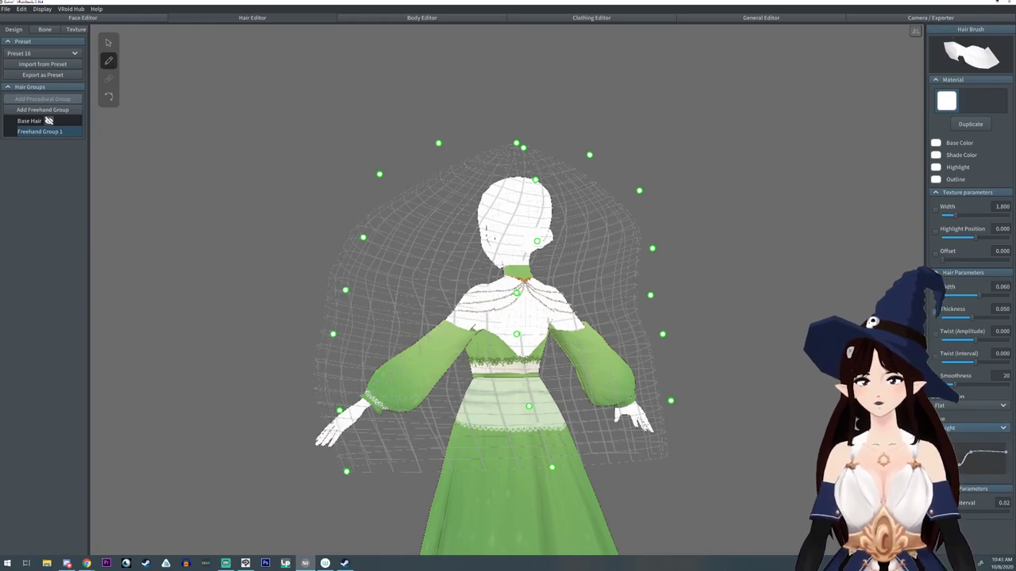
{"action": "left_click", "coordinate": [975, 428]}
{"action": "left_click", "coordinate": [975, 438]}
{"action": "left_click", "coordinate": [974, 428]}
{"action": "left_click", "coordinate": [974, 448]}
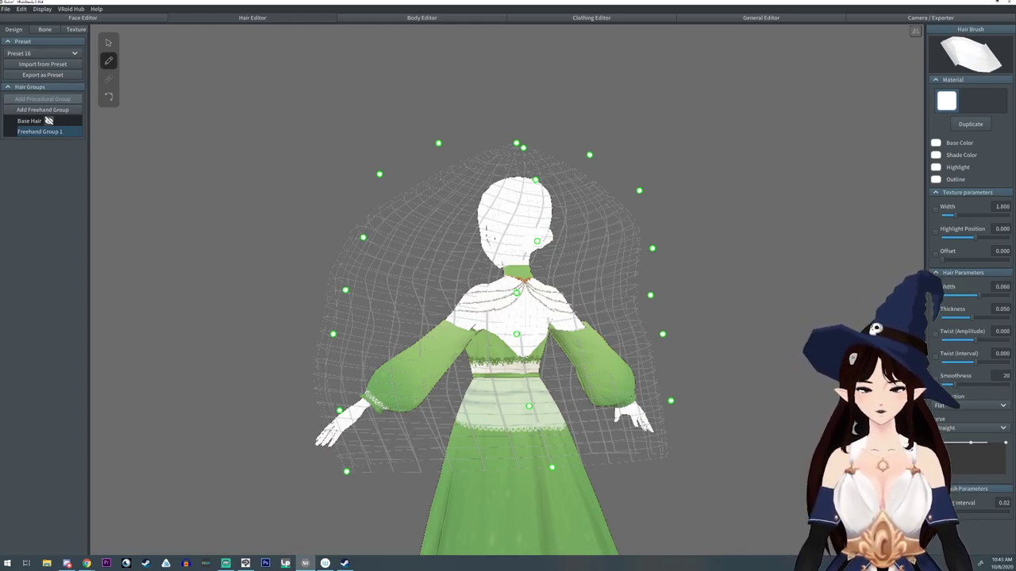
- Set the hair brush's width to 0.100 and thickness to 0.010, and turn on mirroring for the strokes
{"action": "mouse_move", "coordinate": [979, 296]}
{"action": "left_mouse_down"}
{"action": "mouse_move", "coordinate": [1009, 296]}
{"action": "mouse_move", "coordinate": [1009, 318]}
{"action": "left_mouse_up"}
{"action": "right_click_drag", "start_coordinate": [508, 318], "coordinate": [587, 318]}
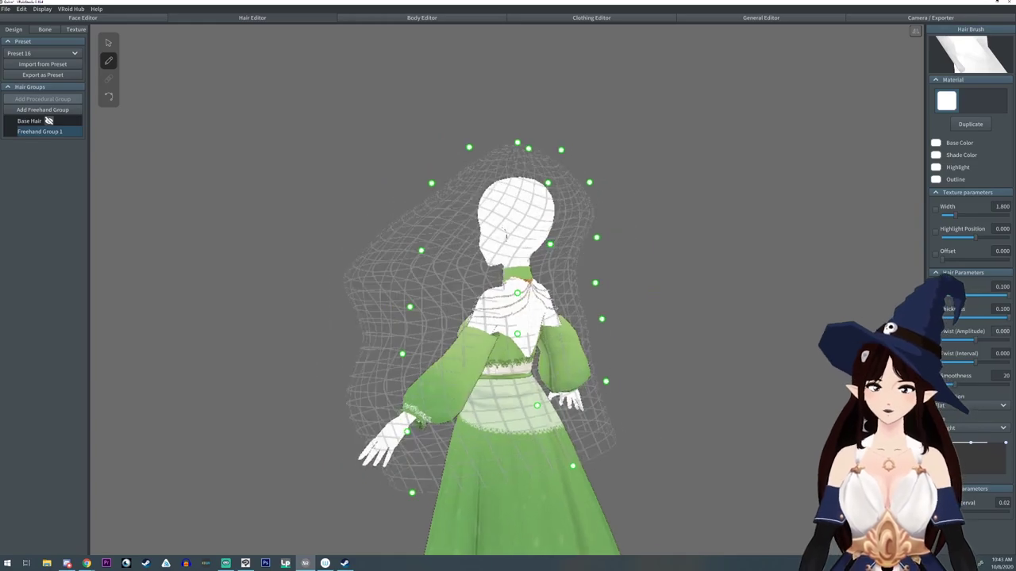
{"action": "left_click_drag", "start_coordinate": [1009, 318], "coordinate": [942, 318]}
{"action": "mouse_move", "coordinate": [508, 317]}
{"action": "right_mouse_down"}
{"action": "mouse_move", "coordinate": [571, 318]}
{"action": "mouse_move", "coordinate": [520, 317]}
{"action": "right_mouse_up"}
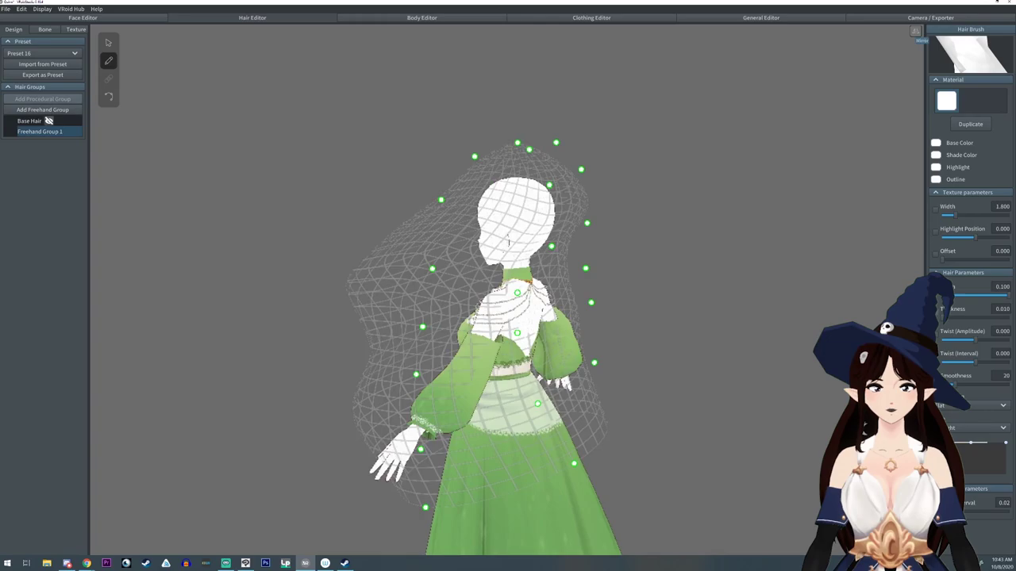
{"action": "left_click", "coordinate": [915, 31]}
{"action": "left_click_drag", "start_coordinate": [543, 324], "coordinate": [543, 310]}
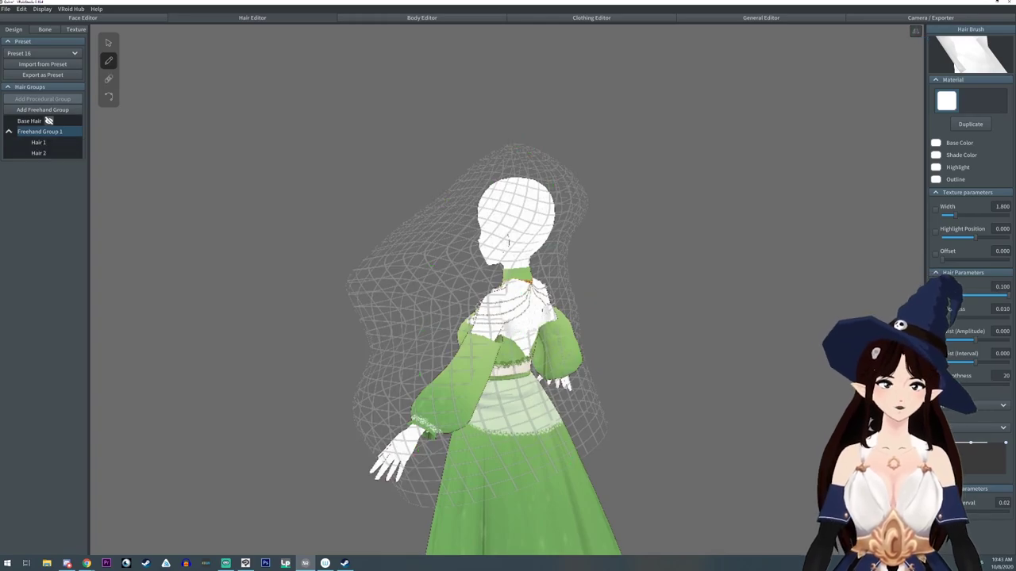
{"action": "right_click_drag", "start_coordinate": [509, 243], "coordinate": [474, 234]}
{"action": "left_click", "coordinate": [108, 97]}
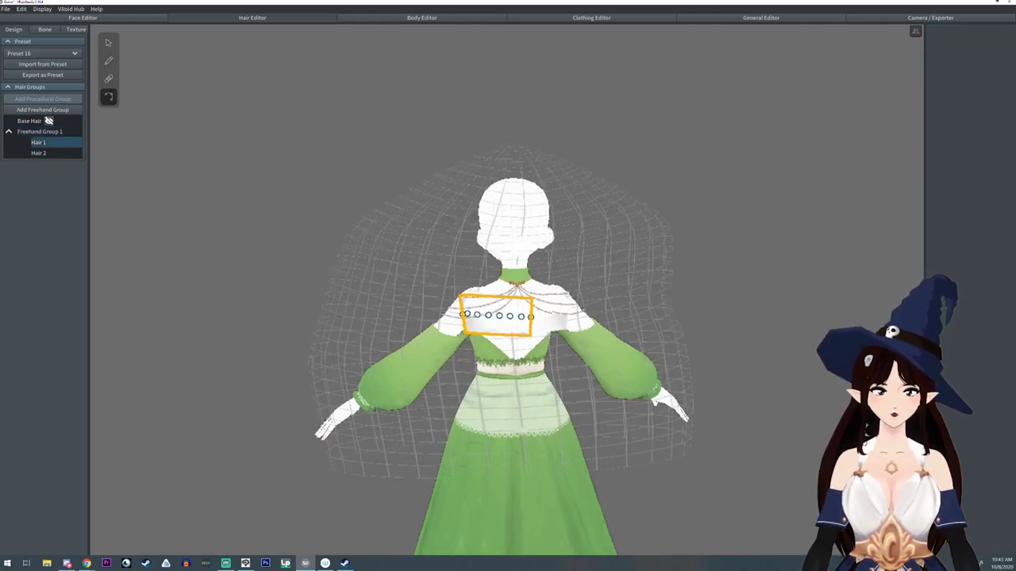
{"action": "key", "text": "ctrl+z"}
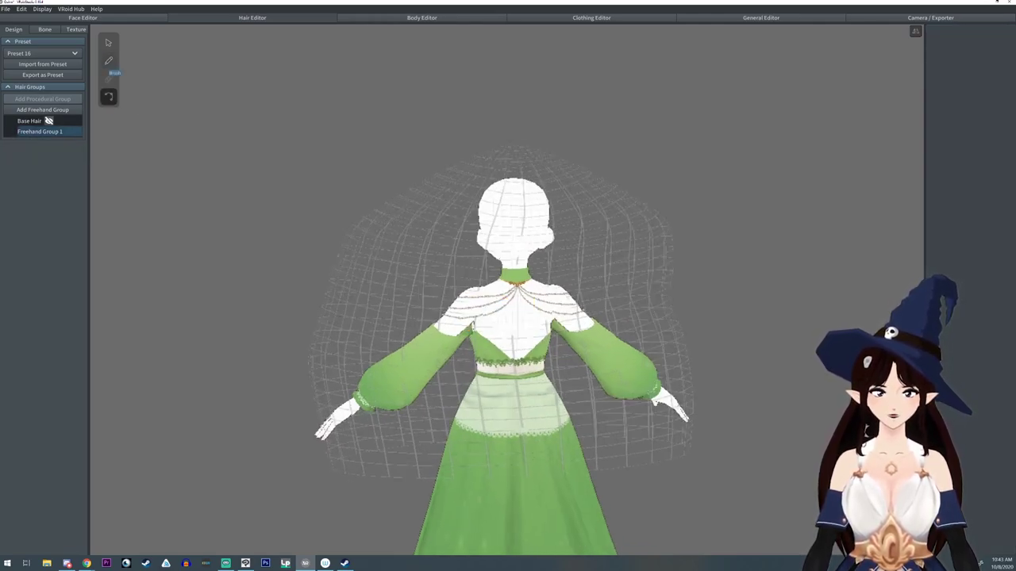
- Draw a mirrored hair strand on the upper back and adjust its control points so it reaches from the spine past the shoulder
{"action": "left_click", "coordinate": [109, 61]}
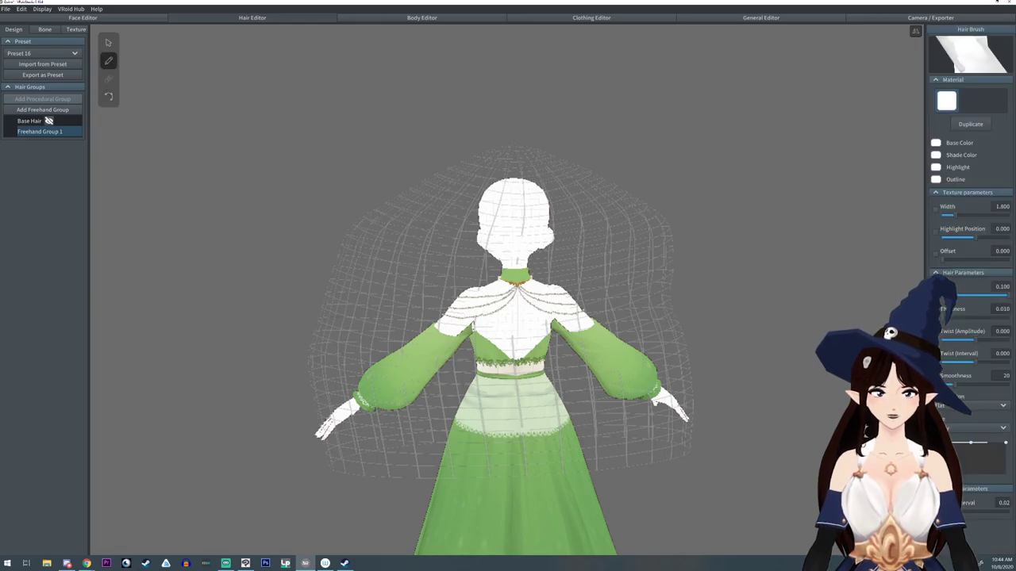
{"action": "left_click", "coordinate": [516, 182]}
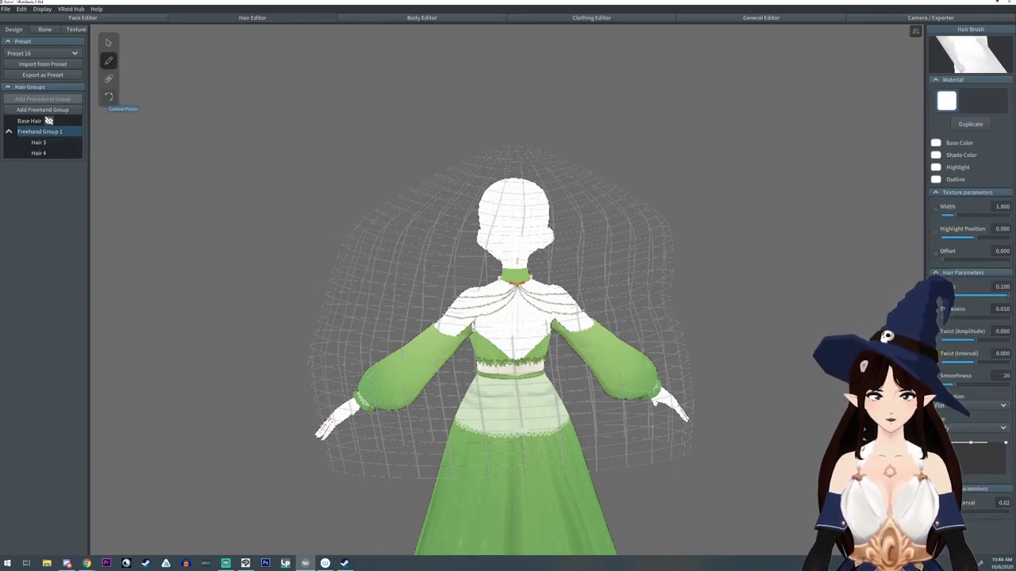
{"action": "left_click", "coordinate": [109, 97]}
{"action": "left_click_drag", "start_coordinate": [498, 295], "coordinate": [370, 296]}
{"action": "right_click_drag", "start_coordinate": [370, 296], "coordinate": [461, 329]}
{"action": "right_click_drag", "start_coordinate": [519, 296], "coordinate": [429, 263]}
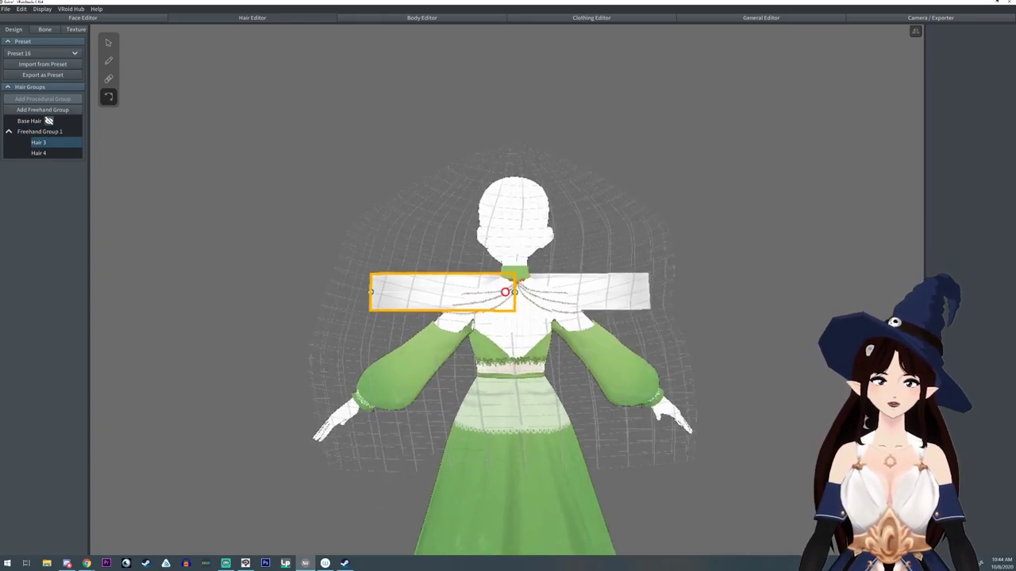
{"action": "mouse_move", "coordinate": [506, 292]}
{"action": "left_mouse_down"}
{"action": "mouse_move", "coordinate": [434, 292]}
{"action": "mouse_move", "coordinate": [514, 295]}
{"action": "mouse_move", "coordinate": [512, 307]}
{"action": "mouse_move", "coordinate": [511, 294]}
{"action": "left_mouse_up"}
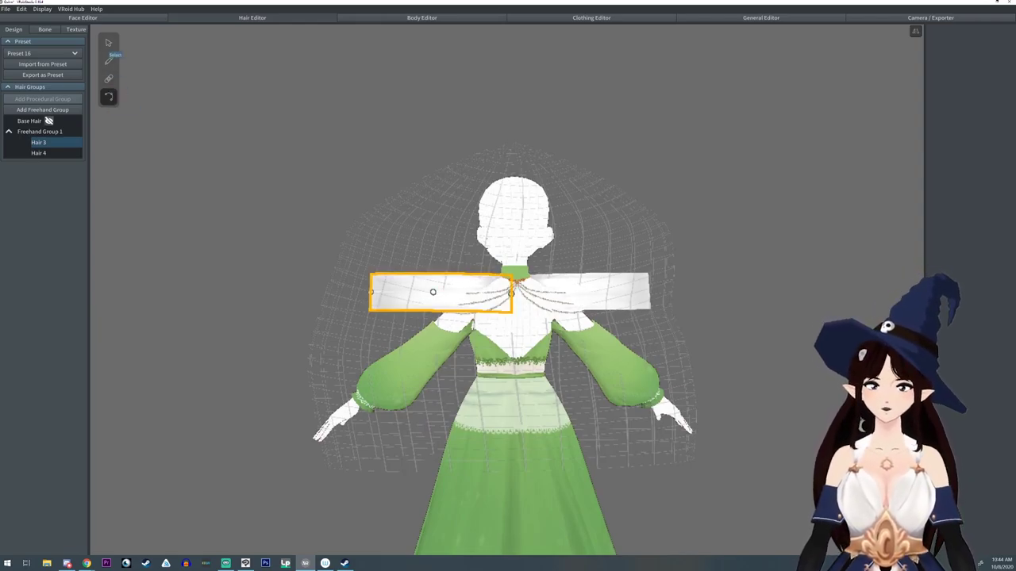
- Set the freehand group's width scale to 3.000 and thickness scale to 1.148
{"action": "left_click", "coordinate": [108, 43]}
{"action": "left_click", "coordinate": [40, 131]}
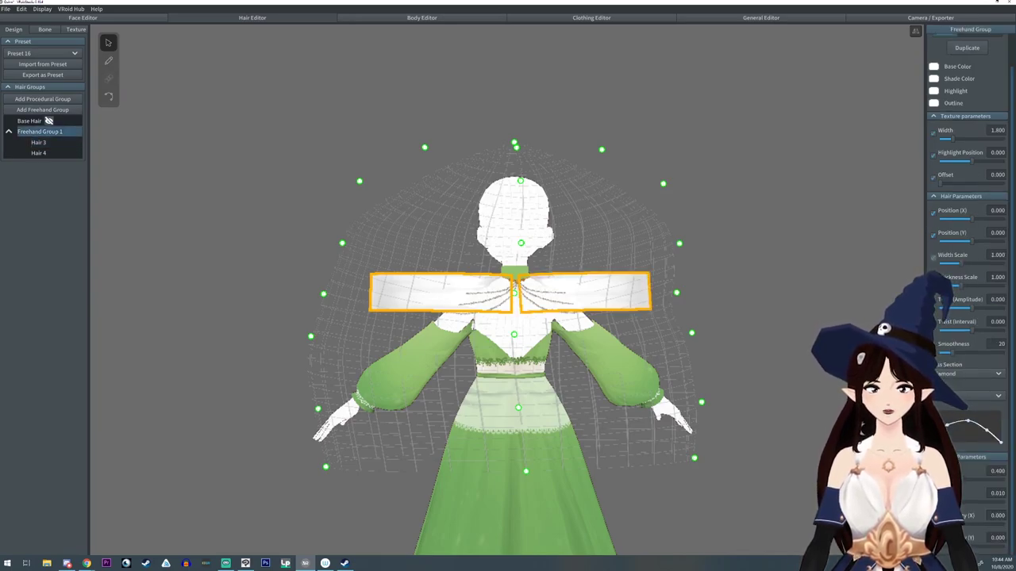
{"action": "left_click_drag", "start_coordinate": [961, 263], "coordinate": [1004, 263]}
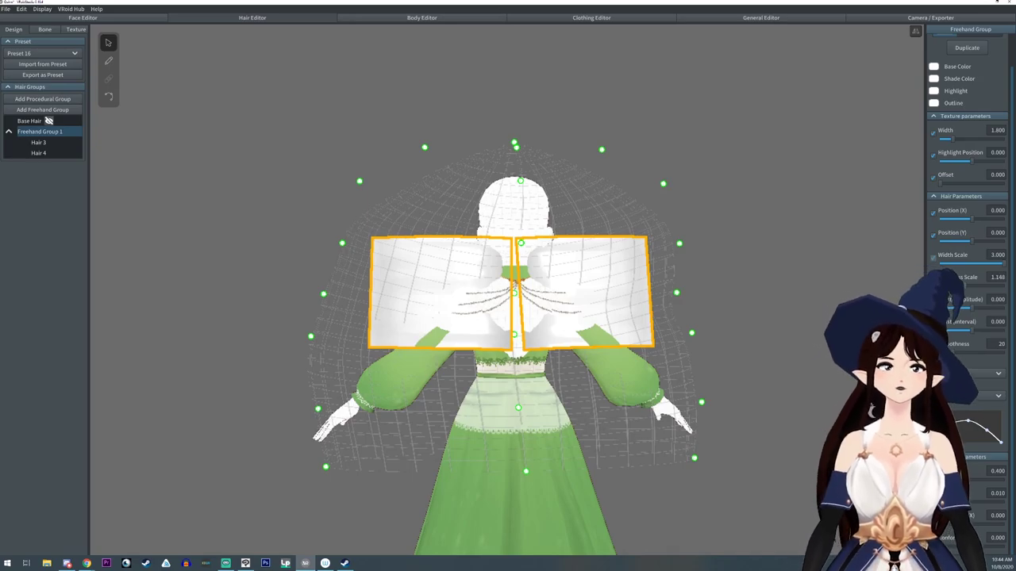
- Lower the guide mesh's centre-back points at the upper back, mid-back and hem to reposition the two hair panels
{"action": "right_click_drag", "start_coordinate": [508, 286], "coordinate": [547, 317]}
{"action": "right_click_drag", "start_coordinate": [460, 317], "coordinate": [397, 317]}
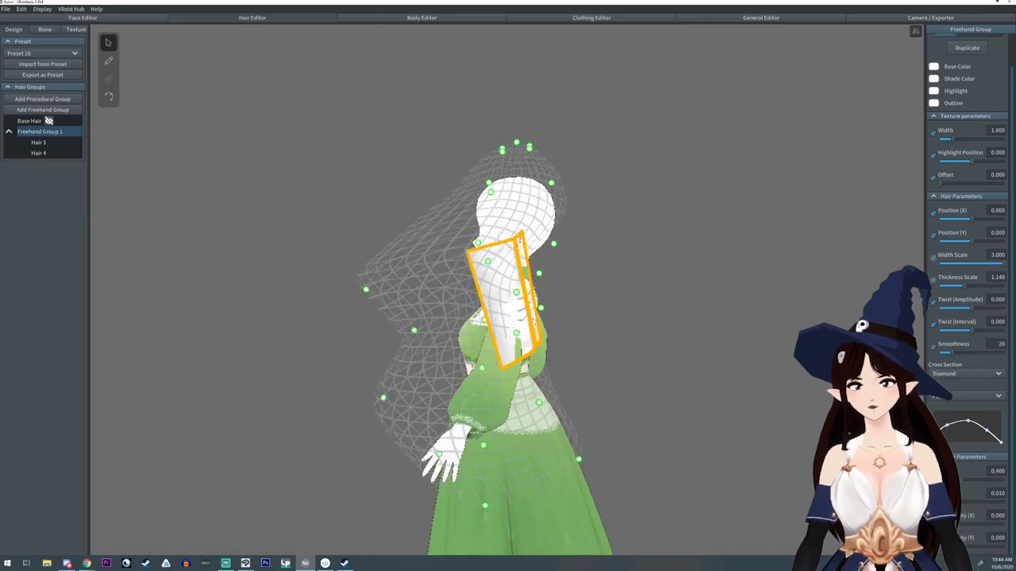
{"action": "right_click_drag", "start_coordinate": [595, 292], "coordinate": [520, 294]}
{"action": "left_click_drag", "start_coordinate": [517, 292], "coordinate": [521, 294]}
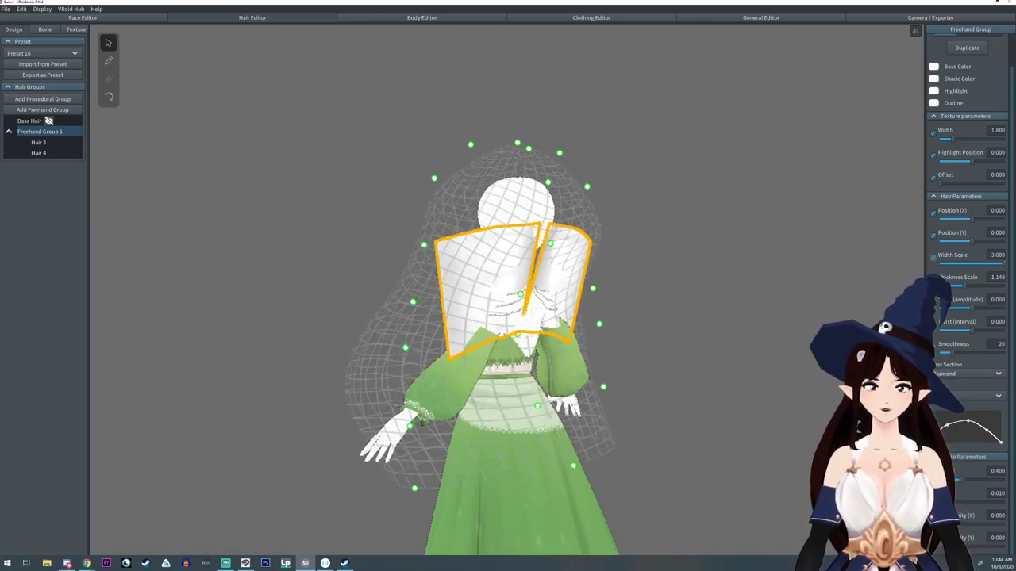
{"action": "left_click_drag", "start_coordinate": [517, 334], "coordinate": [531, 358]}
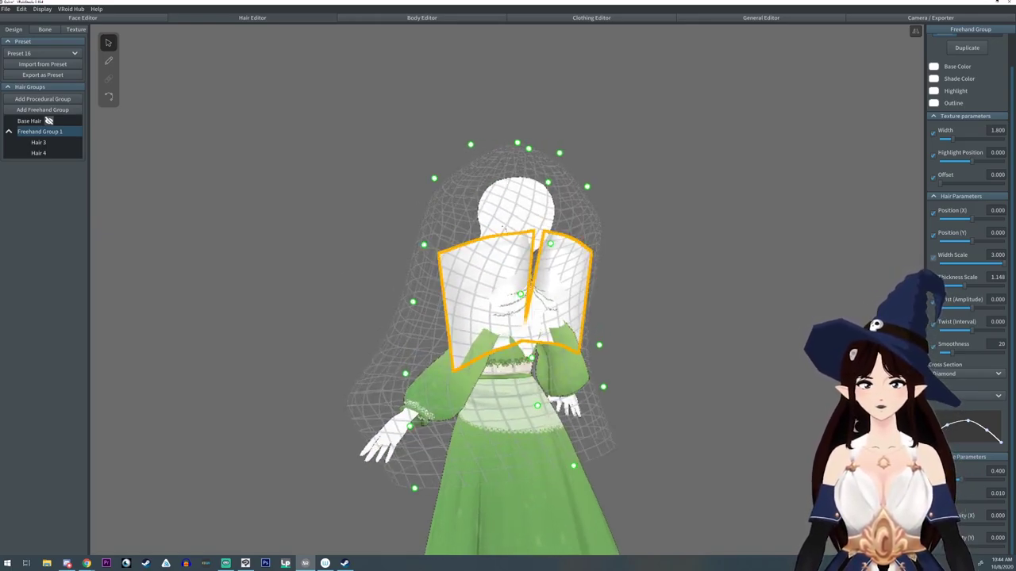
{"action": "left_click_drag", "start_coordinate": [574, 466], "coordinate": [583, 547]}
{"action": "right_click_drag", "start_coordinate": [584, 544], "coordinate": [508, 540]}
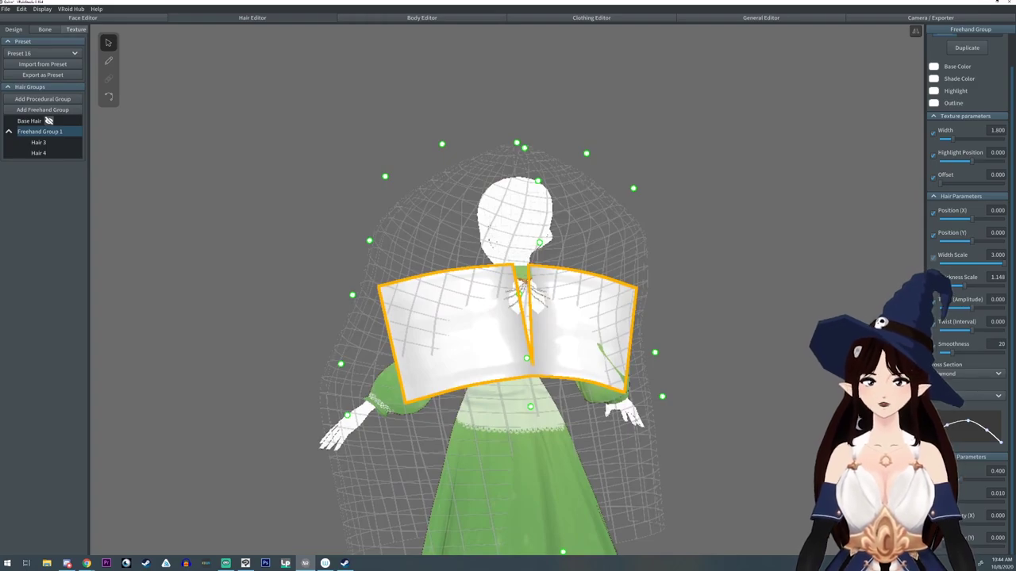
- Remove the upper layer named Layer from the hair texture
{"action": "left_click", "coordinate": [75, 29]}
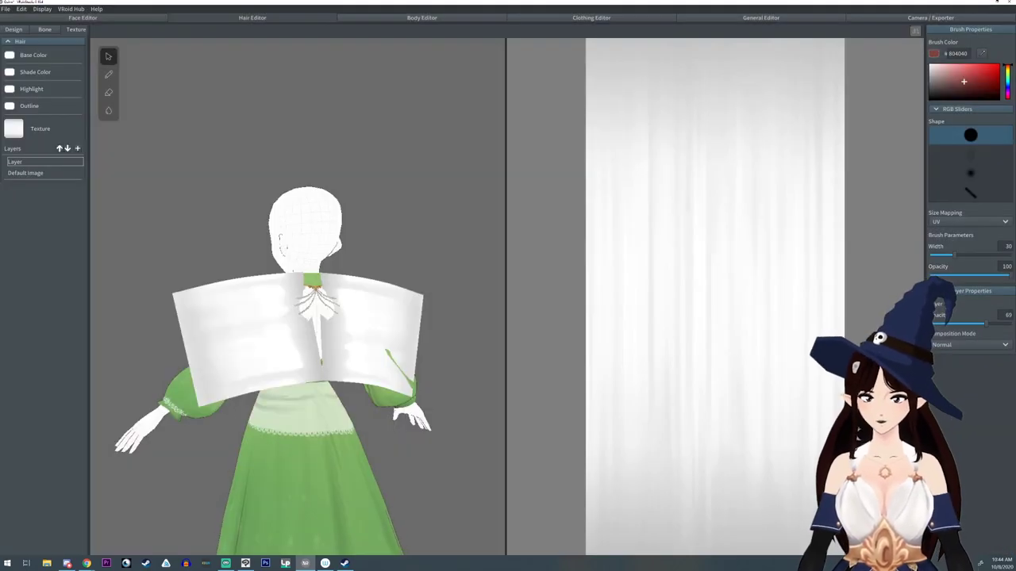
{"action": "right_click", "coordinate": [27, 163]}
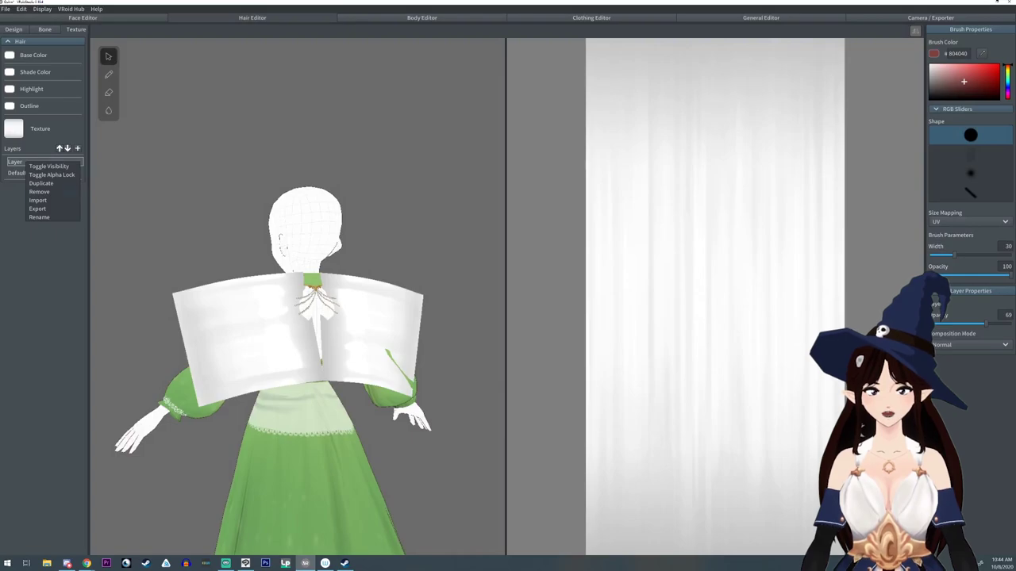
{"action": "left_click", "coordinate": [39, 192]}
- Import the purple and black bat-wing image into the hair texture's Default Image layer
{"action": "right_click", "coordinate": [33, 161]}
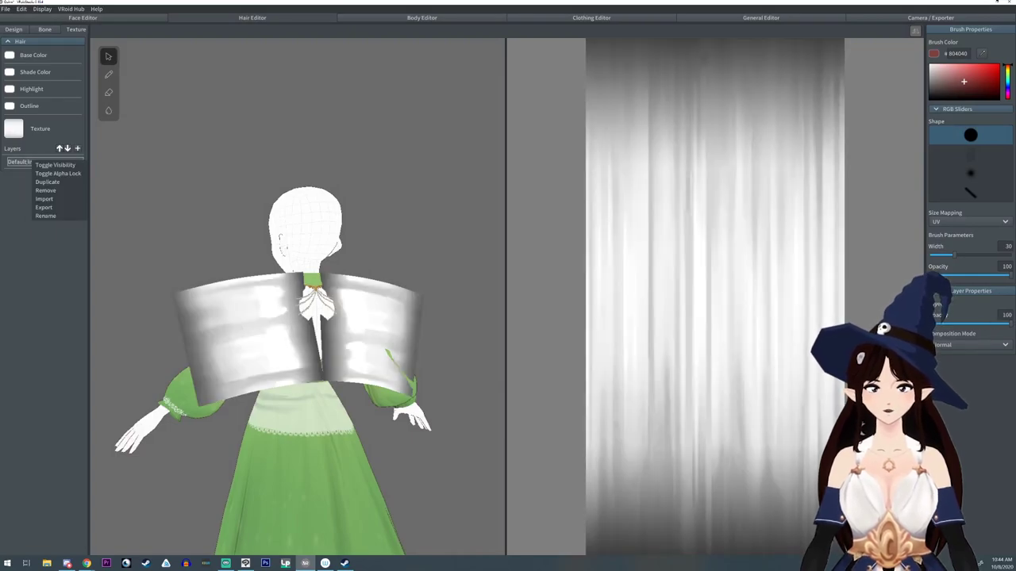
{"action": "left_click", "coordinate": [44, 198]}
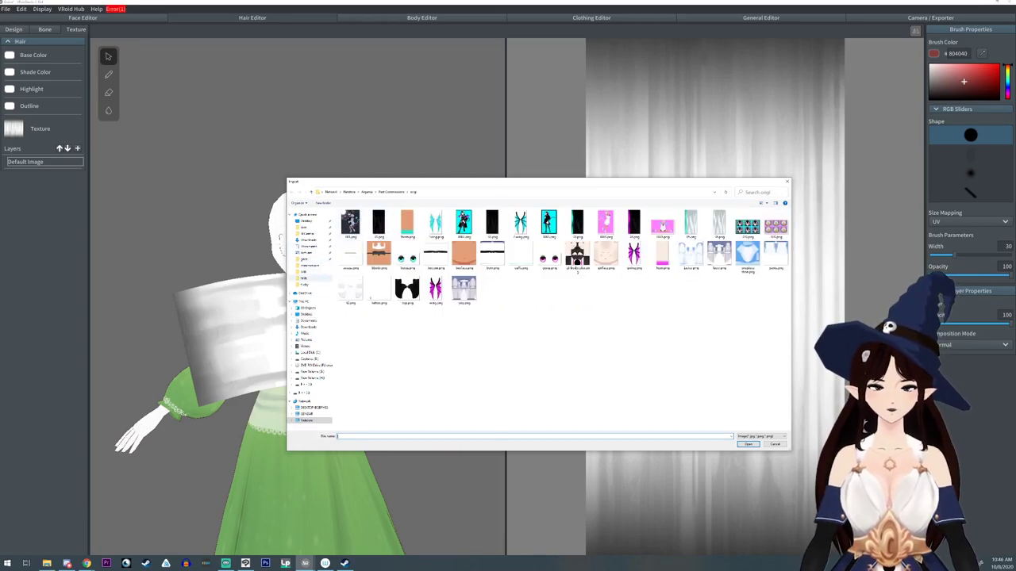
{"action": "left_click", "coordinate": [305, 279]}
{"action": "double_click", "coordinate": [436, 225]}
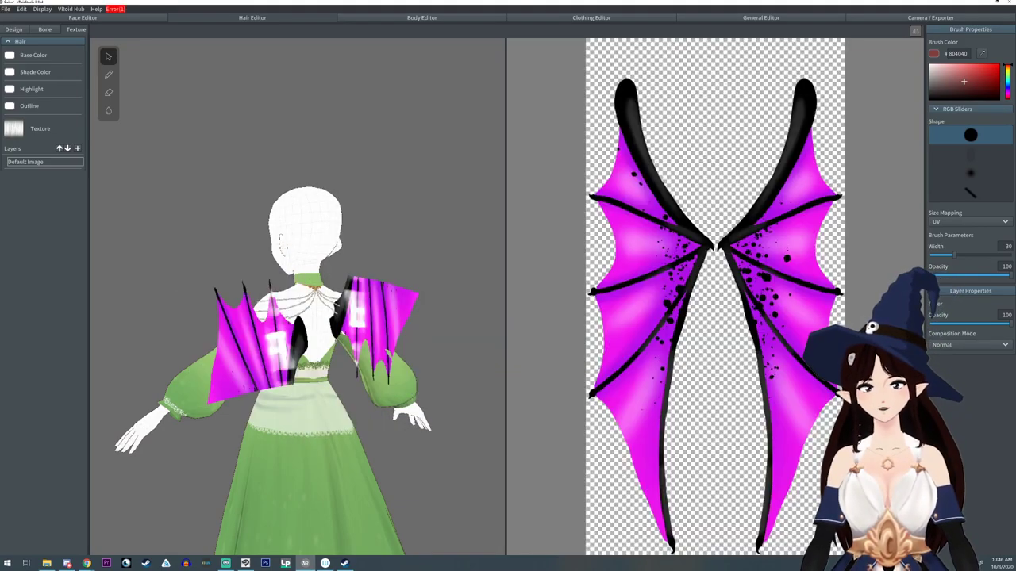
{"action": "right_click_drag", "start_coordinate": [373, 349], "coordinate": [337, 349]}
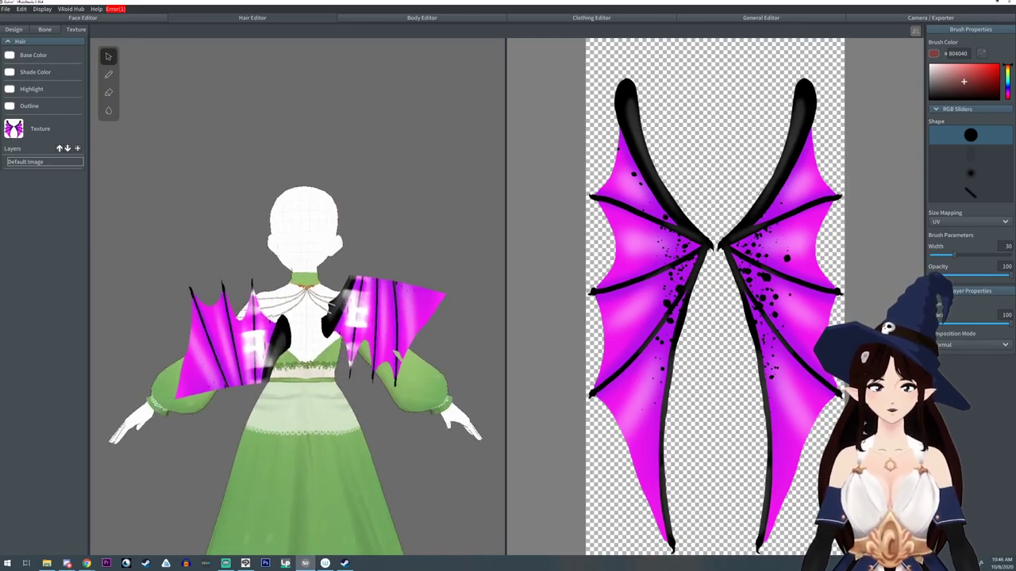
- Set the freehand group's texture width to 1.000 in the hair design settings
{"action": "left_click", "coordinate": [14, 29]}
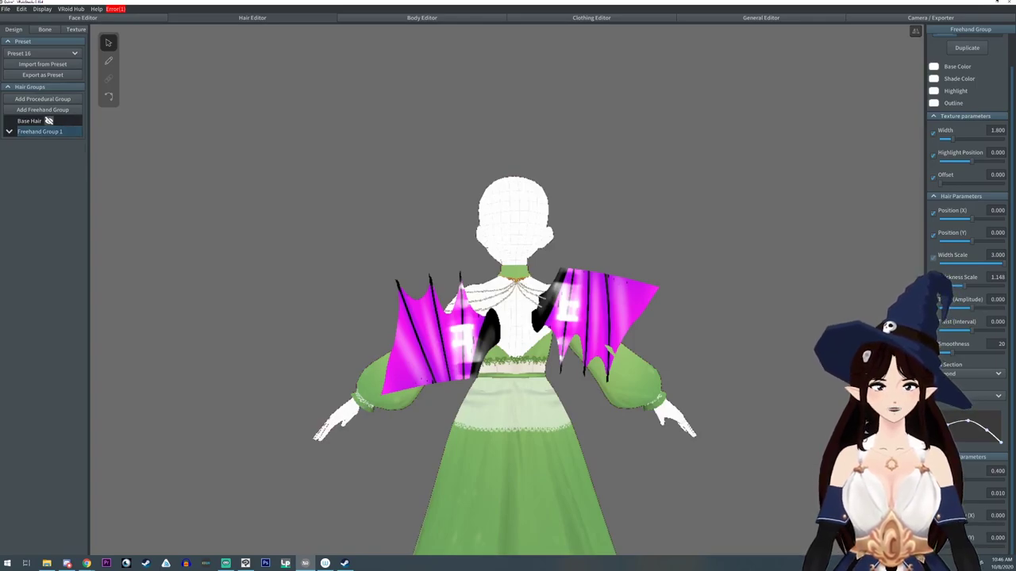
{"action": "left_click_drag", "start_coordinate": [952, 139], "coordinate": [939, 139]}
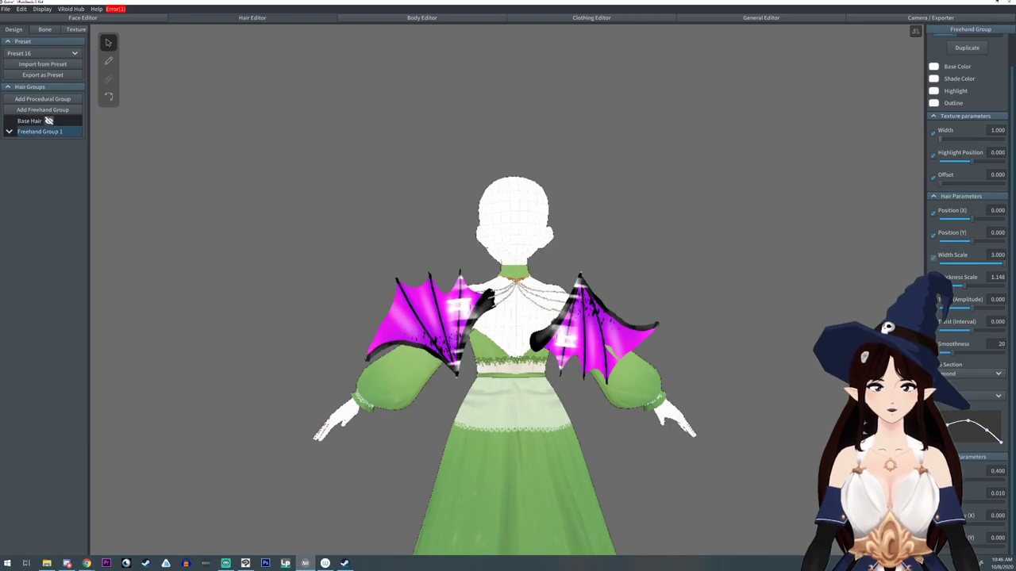
- Set Hair 3's texture Highlight Position to -0.037 and Offset to 0.504 so its wing image mirrors the other wing
{"action": "left_click", "coordinate": [8, 132]}
{"action": "left_click", "coordinate": [39, 143]}
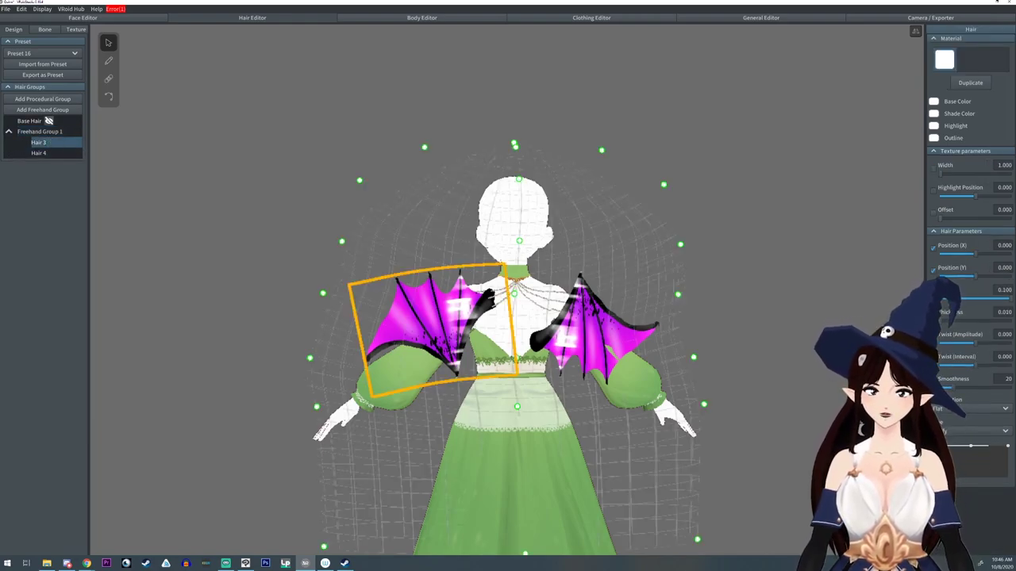
{"action": "left_click_drag", "start_coordinate": [943, 219], "coordinate": [974, 218]}
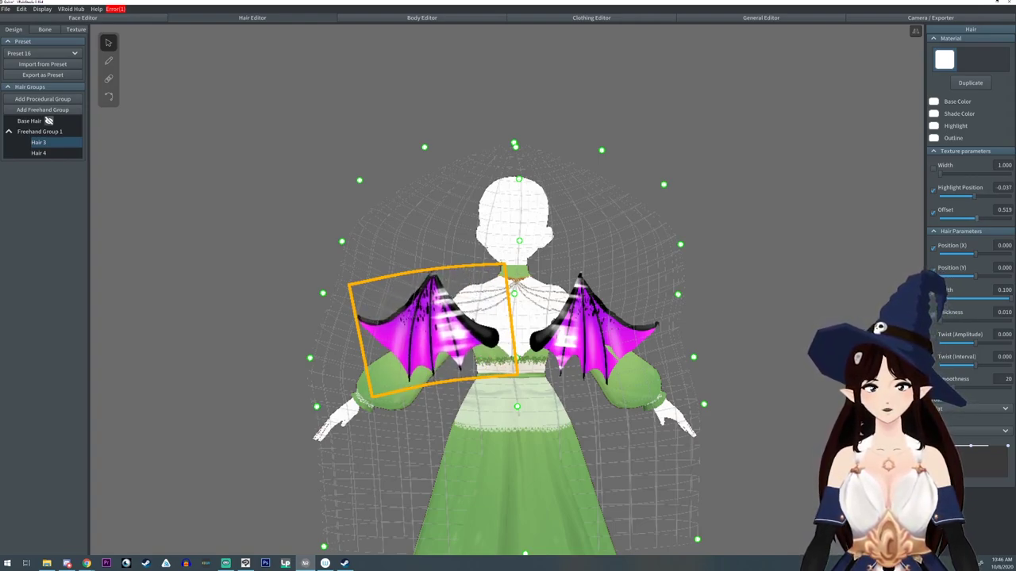
{"action": "right_click_drag", "start_coordinate": [516, 318], "coordinate": [496, 317]}
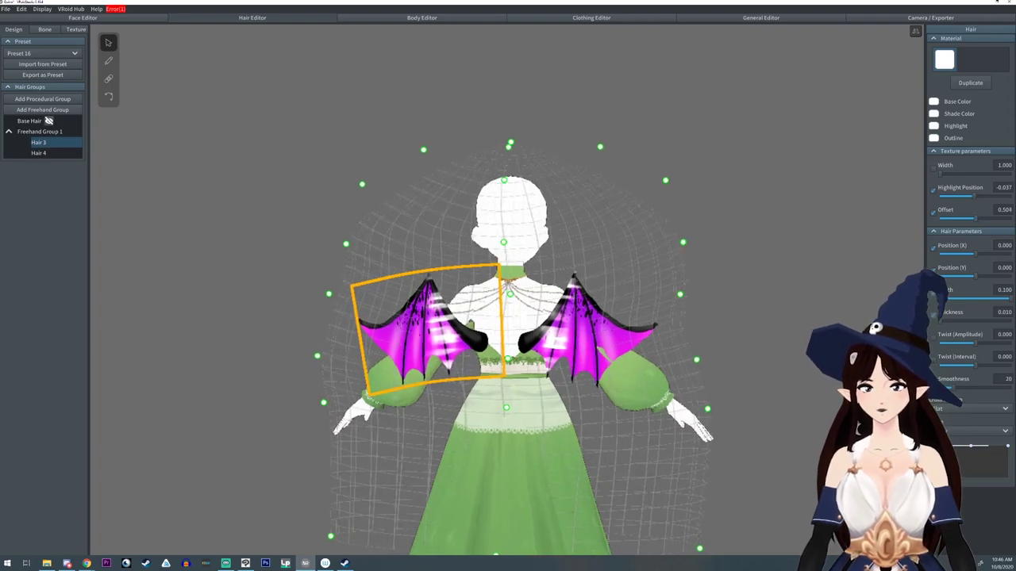
- Set the hair material's highlight colour to black (#000000) to remove the shine from both wings
{"action": "left_click", "coordinate": [934, 126]}
{"action": "left_click", "coordinate": [844, 179]}
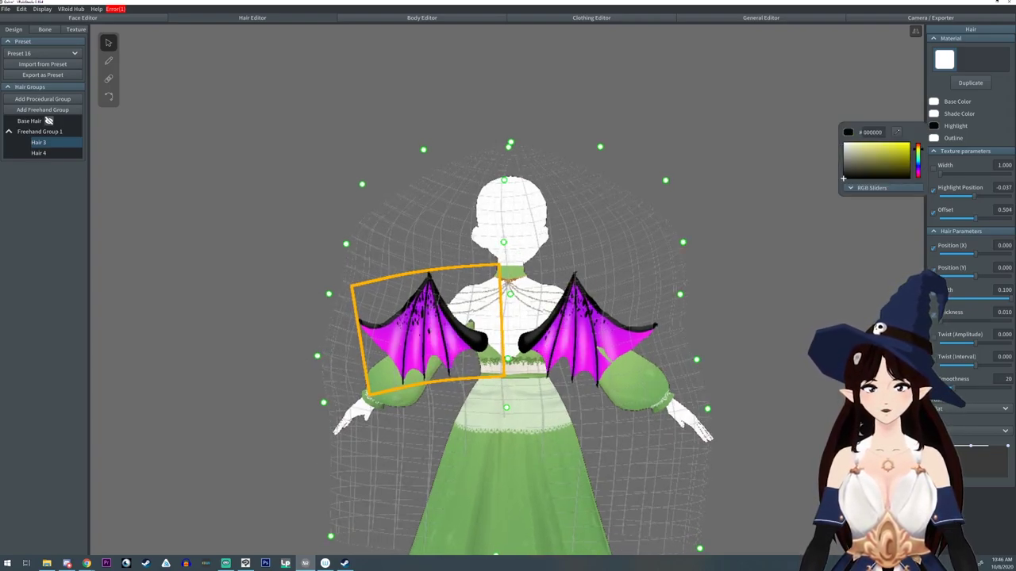
{"action": "key", "text": "Escape"}
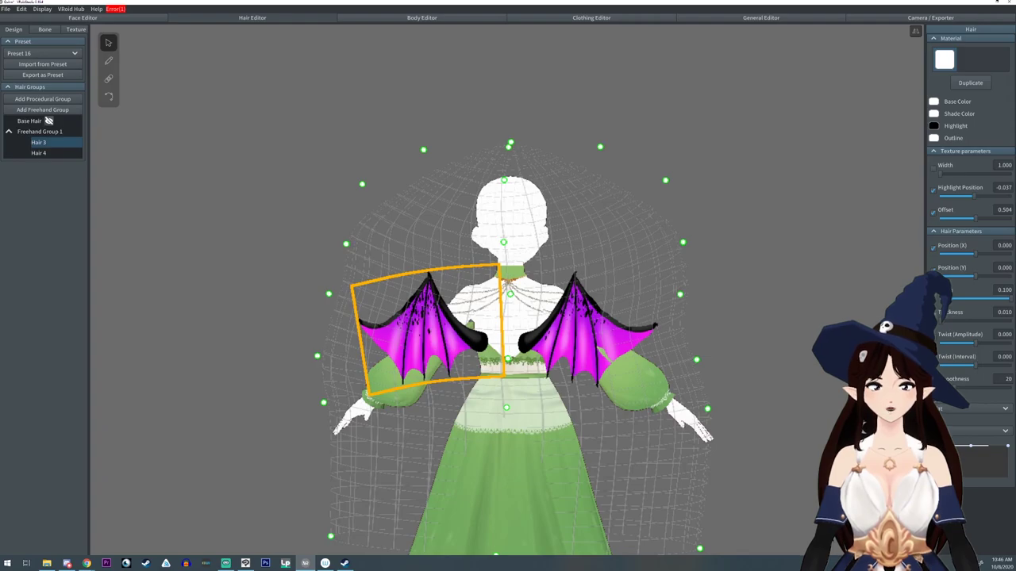
- Raise Hair 3's middle and inner control points so the mirrored wings arch upward and their bases come closer to the spine
{"action": "mouse_move", "coordinate": [508, 317]}
{"action": "right_mouse_down"}
{"action": "mouse_move", "coordinate": [782, 317]}
{"action": "mouse_move", "coordinate": [511, 318]}
{"action": "right_mouse_up"}
{"action": "left_click", "coordinate": [109, 96]}
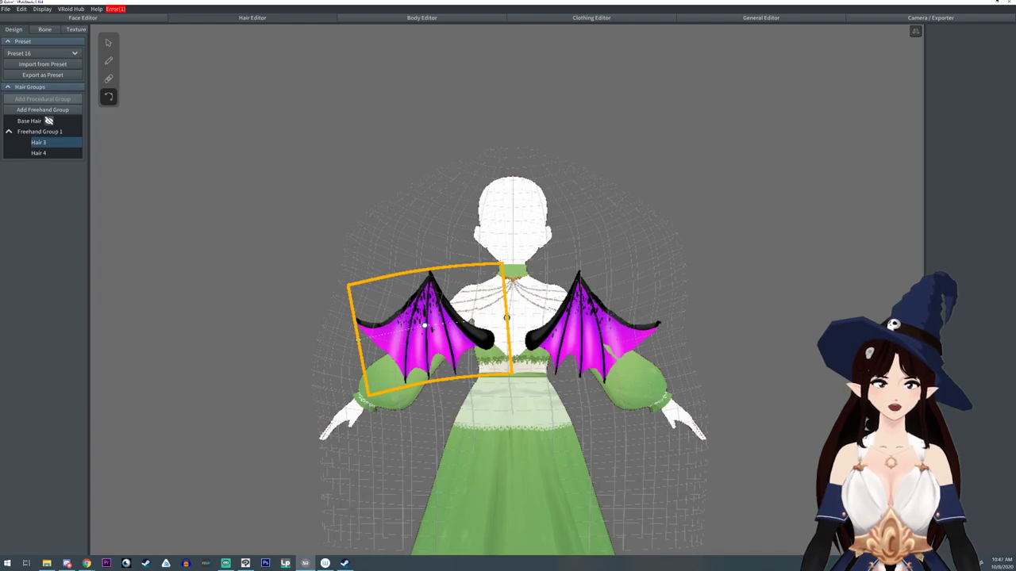
{"action": "left_click_drag", "start_coordinate": [425, 326], "coordinate": [407, 302]}
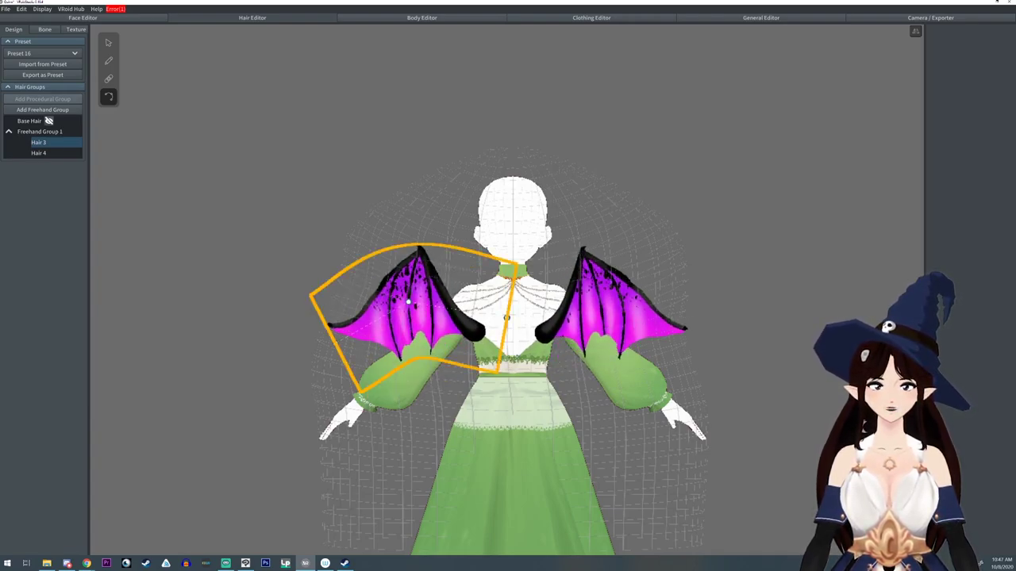
{"action": "left_click_drag", "start_coordinate": [506, 318], "coordinate": [524, 293]}
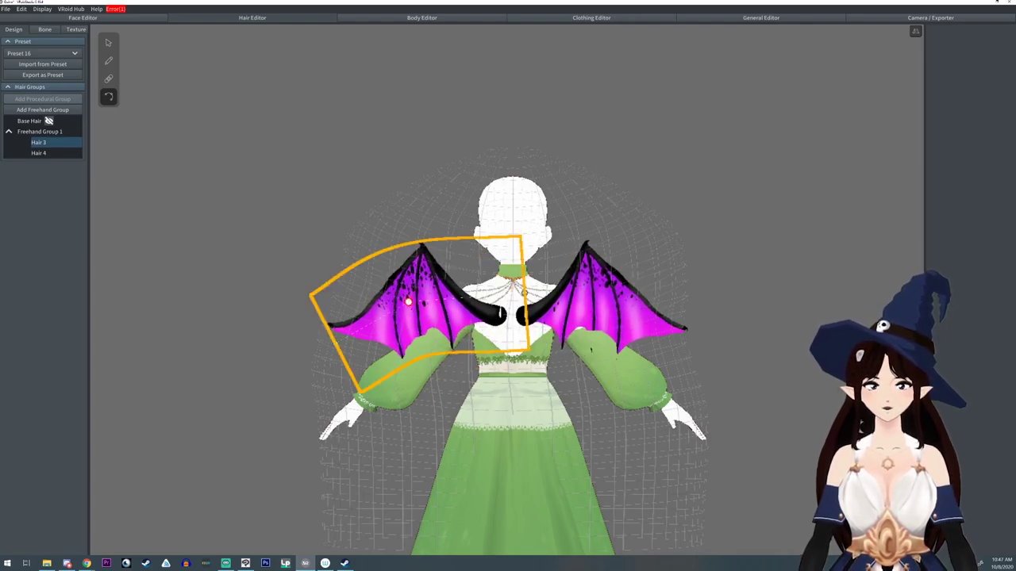
{"action": "left_click_drag", "start_coordinate": [408, 301], "coordinate": [411, 311]}
{"action": "right_click_drag", "start_coordinate": [411, 311], "coordinate": [603, 365]}
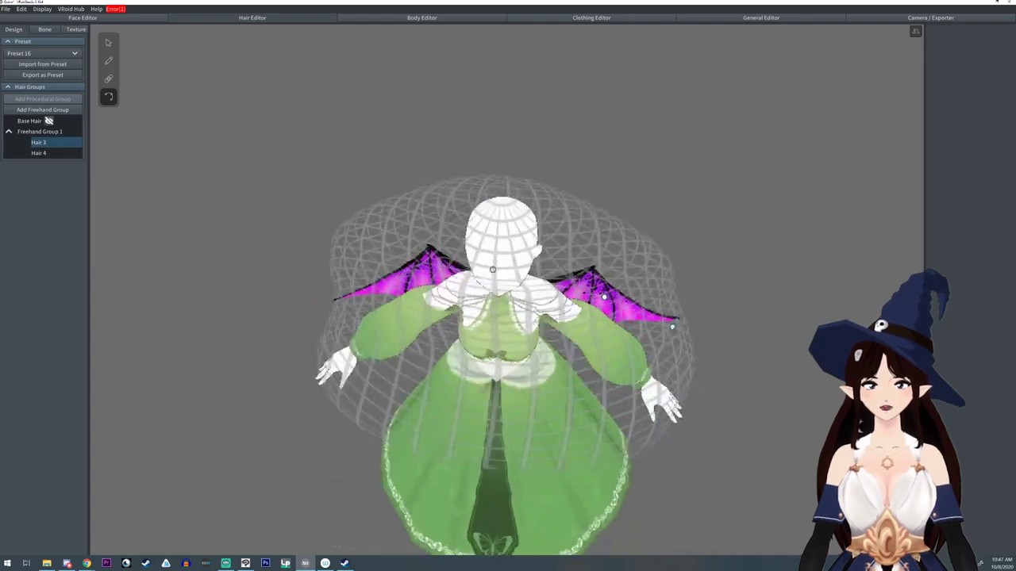
{"action": "right_click_drag", "start_coordinate": [672, 326], "coordinate": [674, 342]}
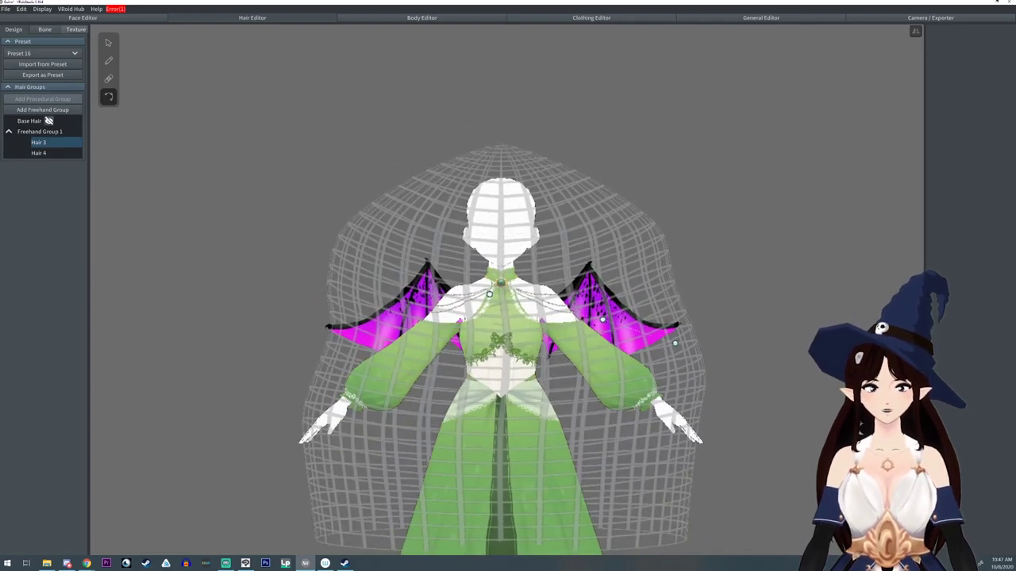
- Erase ragged notches along the outer membrane edges of both wings in the hair texture with a 19-width eraser
{"action": "left_click", "coordinate": [76, 29]}
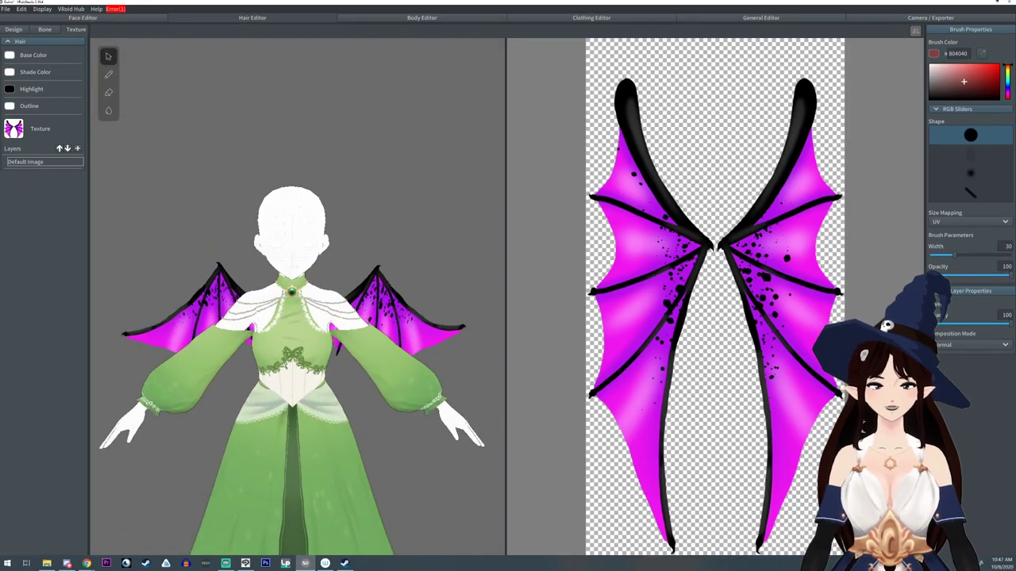
{"action": "right_click_drag", "start_coordinate": [206, 341], "coordinate": [413, 342]}
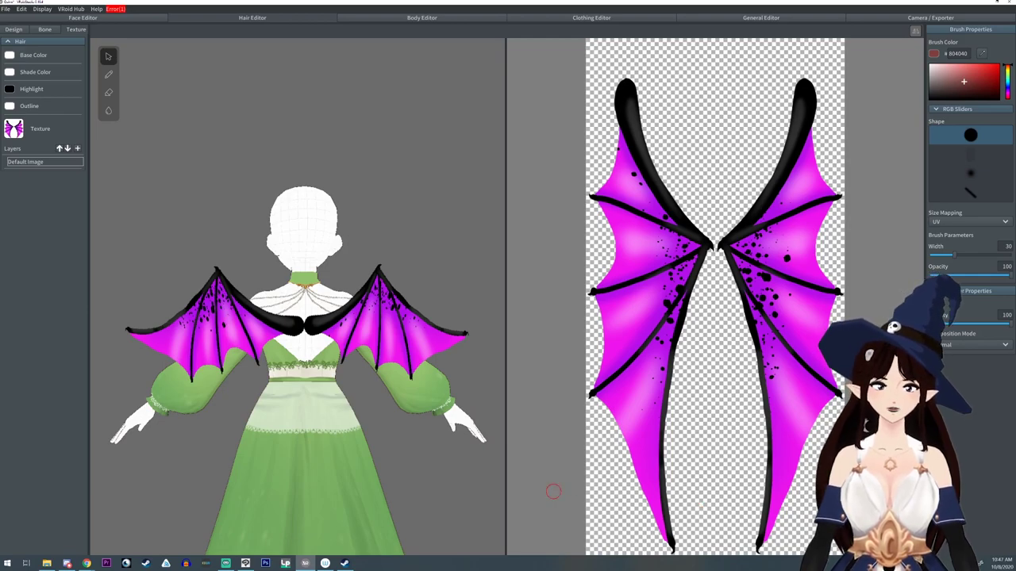
{"action": "right_click_drag", "start_coordinate": [373, 413], "coordinate": [162, 389]}
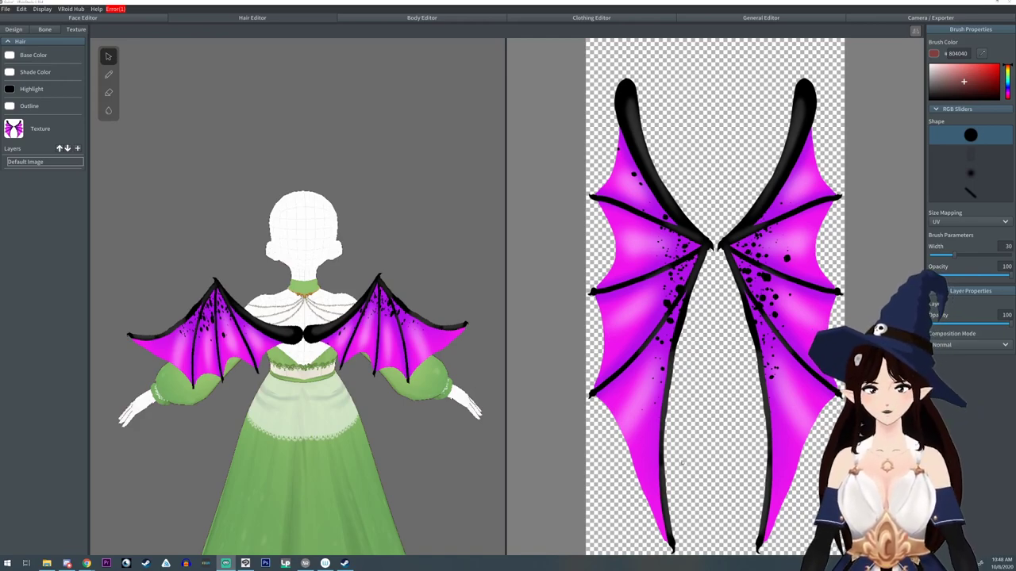
{"action": "key", "text": "e"}
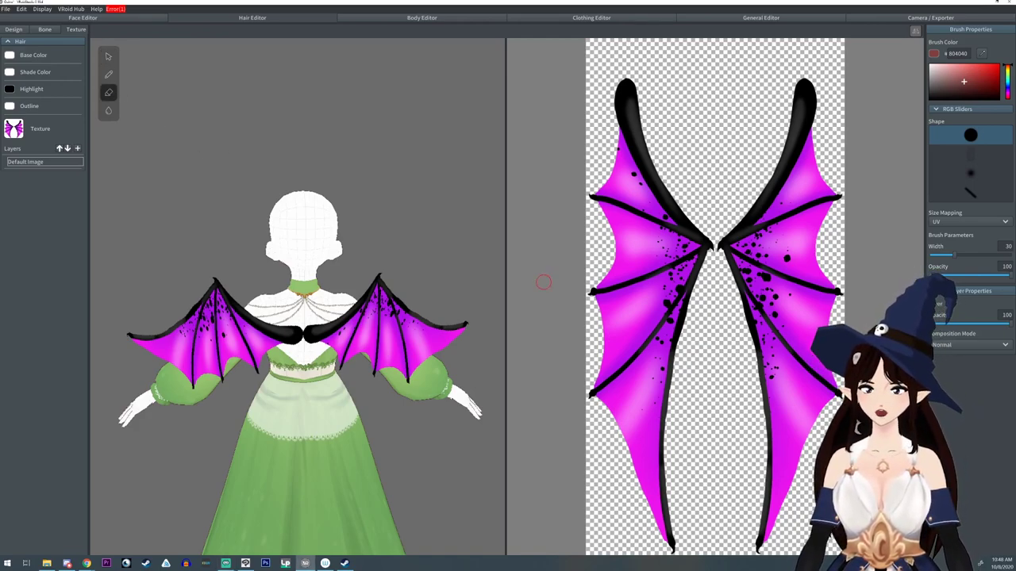
{"action": "mouse_move", "coordinate": [618, 427]}
{"action": "left_mouse_down"}
{"action": "mouse_move", "coordinate": [632, 408]}
{"action": "mouse_move", "coordinate": [623, 421]}
{"action": "mouse_move", "coordinate": [633, 463]}
{"action": "mouse_move", "coordinate": [629, 428]}
{"action": "mouse_move", "coordinate": [624, 439]}
{"action": "left_mouse_up"}
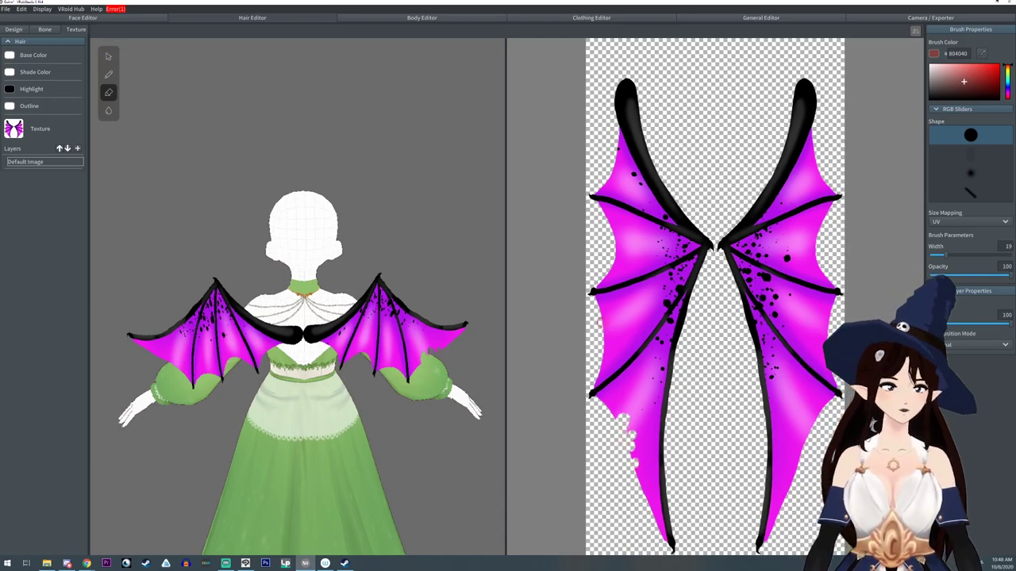
{"action": "left_click_drag", "start_coordinate": [600, 323], "coordinate": [605, 342]}
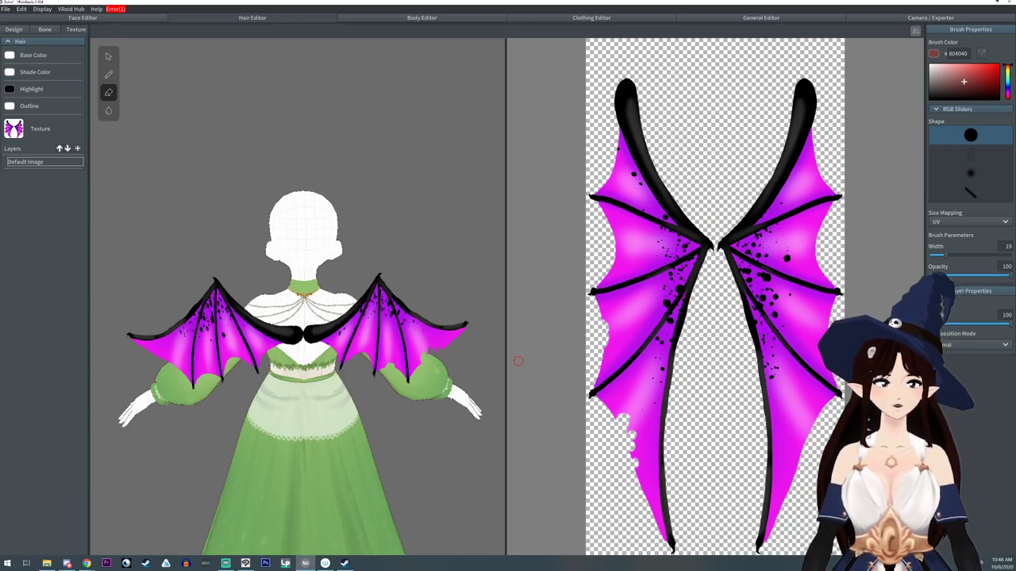
{"action": "mouse_move", "coordinate": [823, 225]}
{"action": "left_mouse_down"}
{"action": "mouse_move", "coordinate": [813, 244]}
{"action": "mouse_move", "coordinate": [828, 278]}
{"action": "left_mouse_up"}
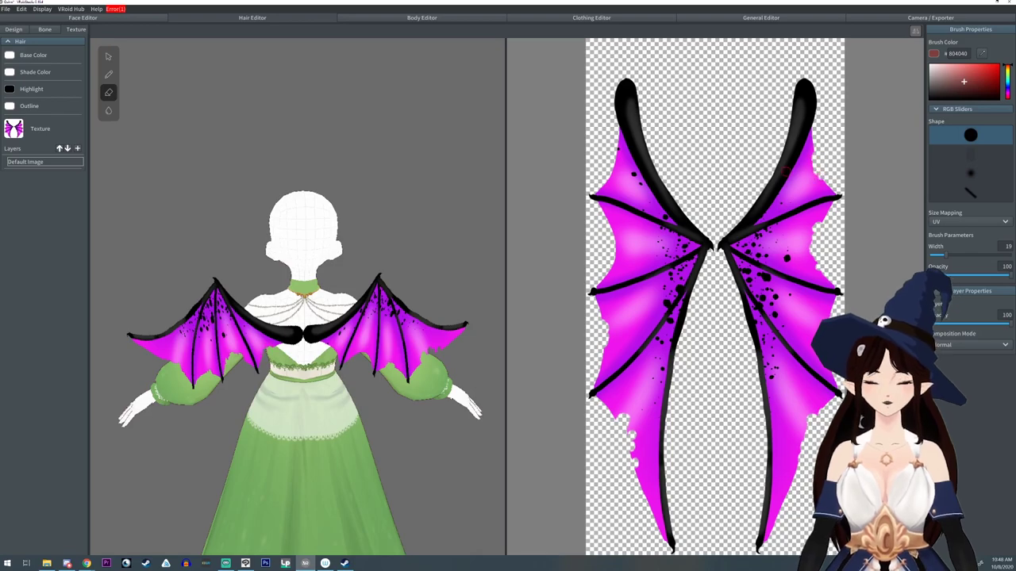
{"action": "left_click_drag", "start_coordinate": [609, 179], "coordinate": [609, 113]}
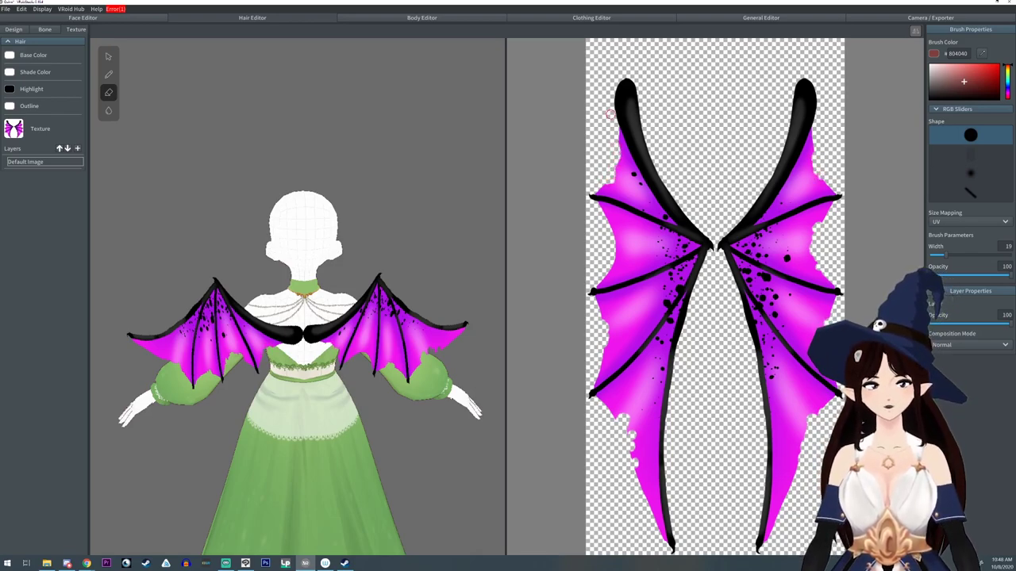
{"action": "right_click_drag", "start_coordinate": [301, 294], "coordinate": [321, 354]}
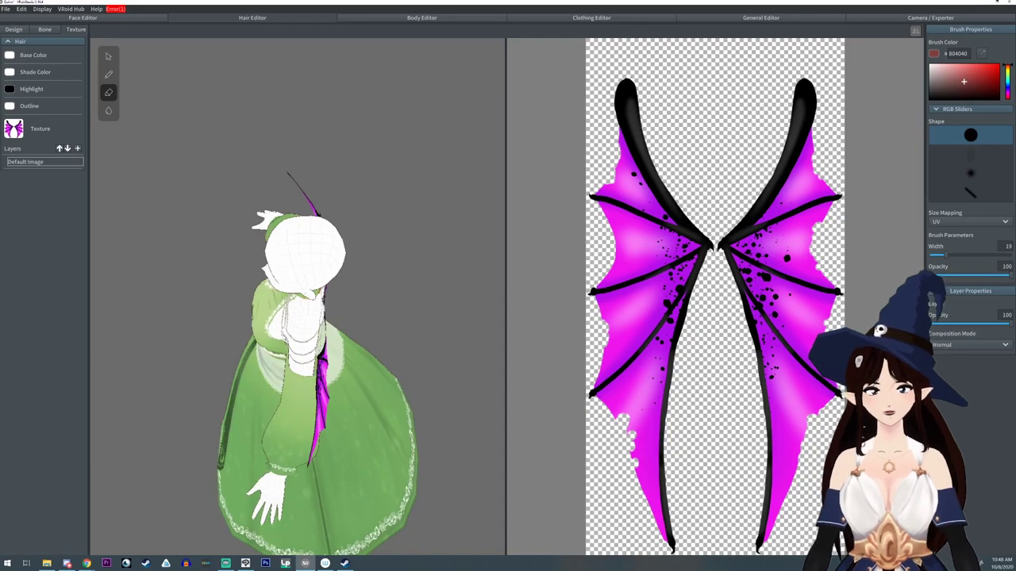
{"action": "right_click_drag", "start_coordinate": [342, 282], "coordinate": [235, 308]}
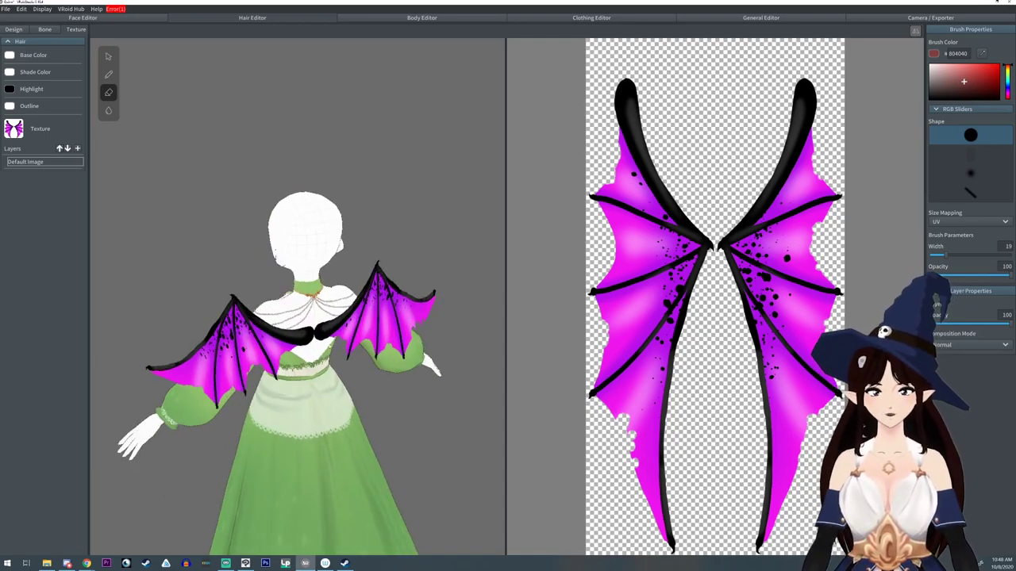
{"action": "right_click_drag", "start_coordinate": [244, 314], "coordinate": [403, 314]}
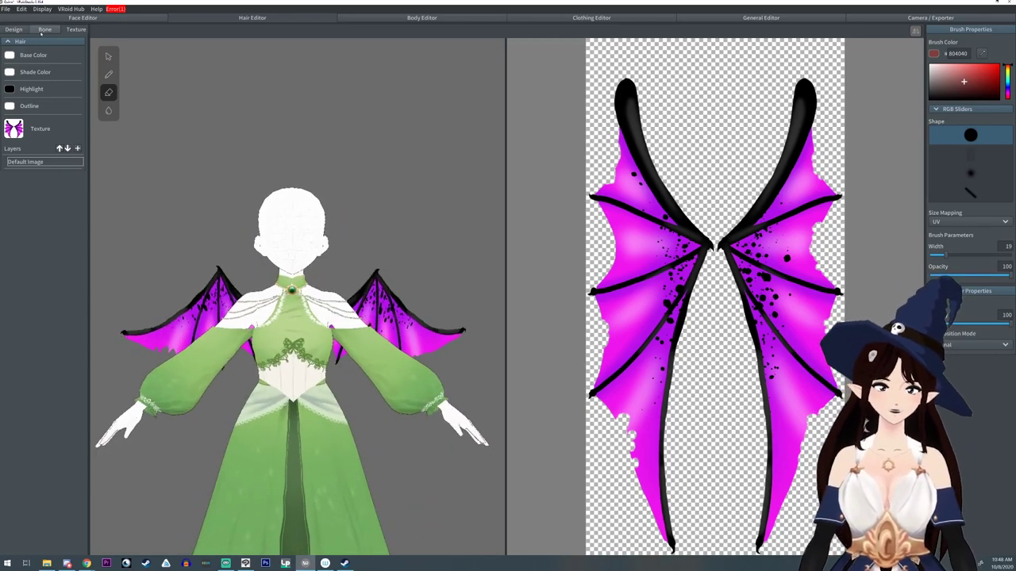
- Create a bone group for Hair 3 and set its Fixed Point to 0.01
{"action": "left_click", "coordinate": [44, 30]}
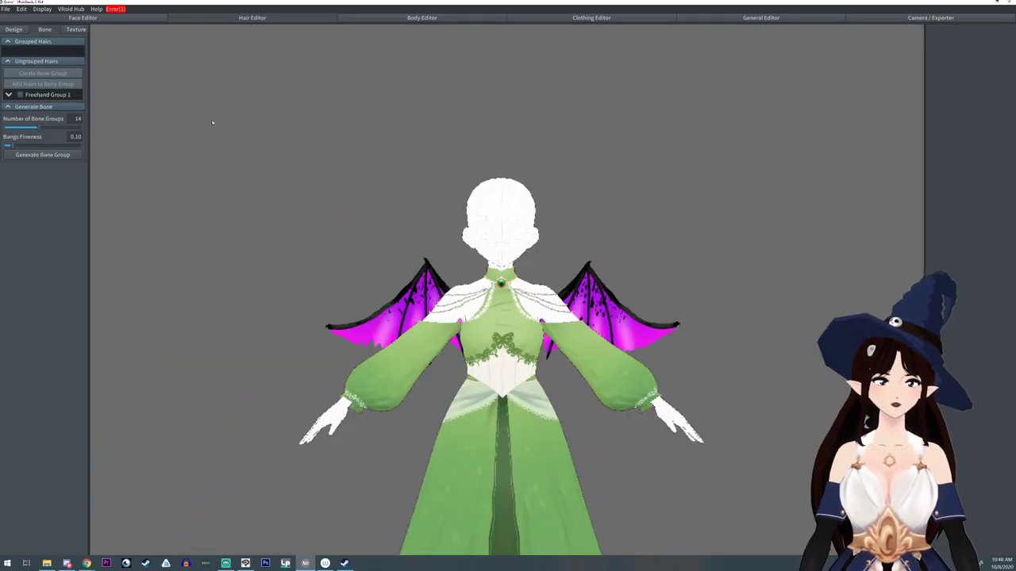
{"action": "left_click", "coordinate": [8, 96]}
{"action": "left_click", "coordinate": [34, 106]}
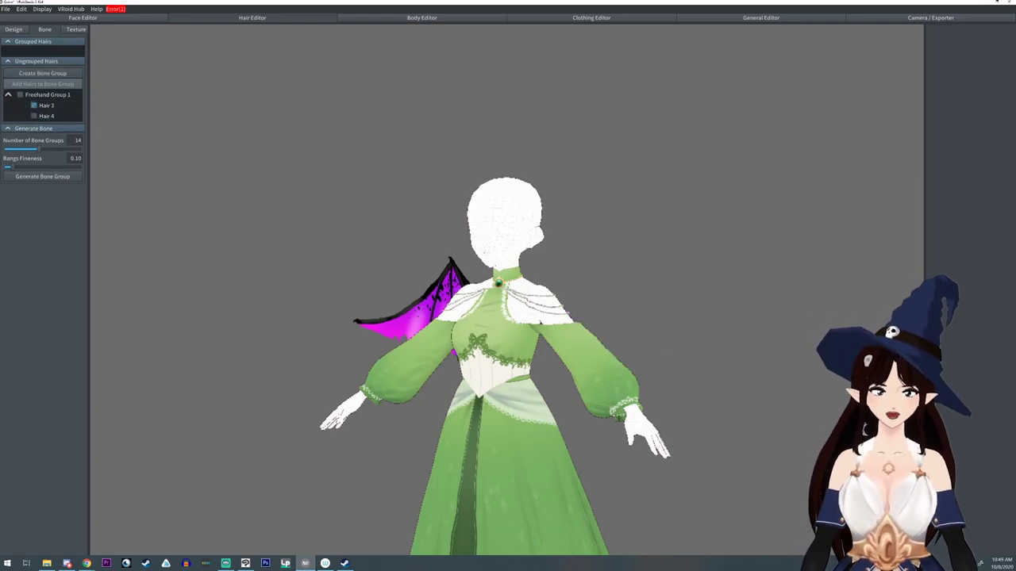
{"action": "left_click", "coordinate": [54, 74]}
{"action": "right_click_drag", "start_coordinate": [211, 140], "coordinate": [465, 286]}
{"action": "left_click_drag", "start_coordinate": [956, 89], "coordinate": [854, 92]}
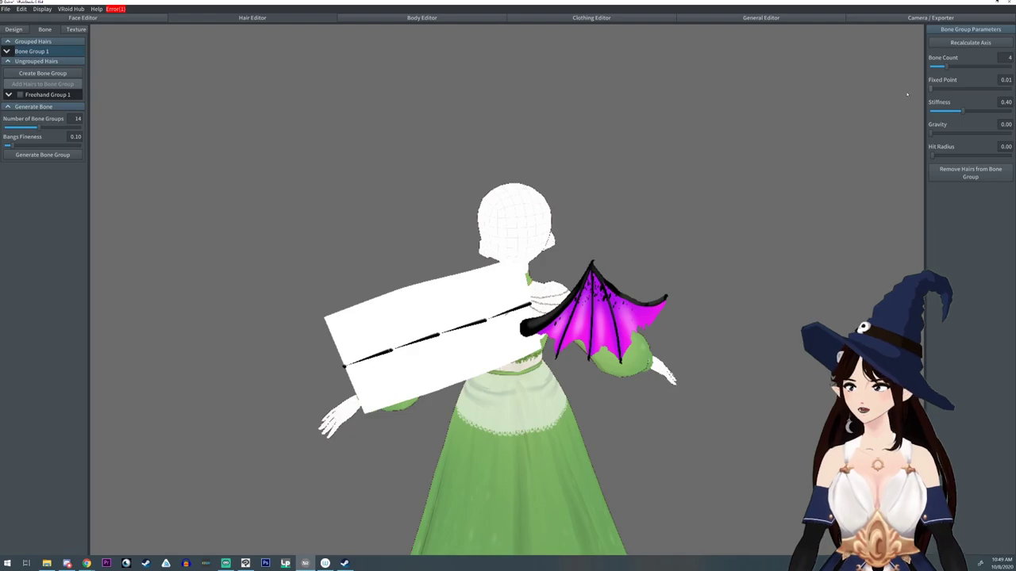
- Create a second bone group for Hair 4, the other wing, with its Fixed Point at 0.01
{"action": "left_click", "coordinate": [590, 312]}
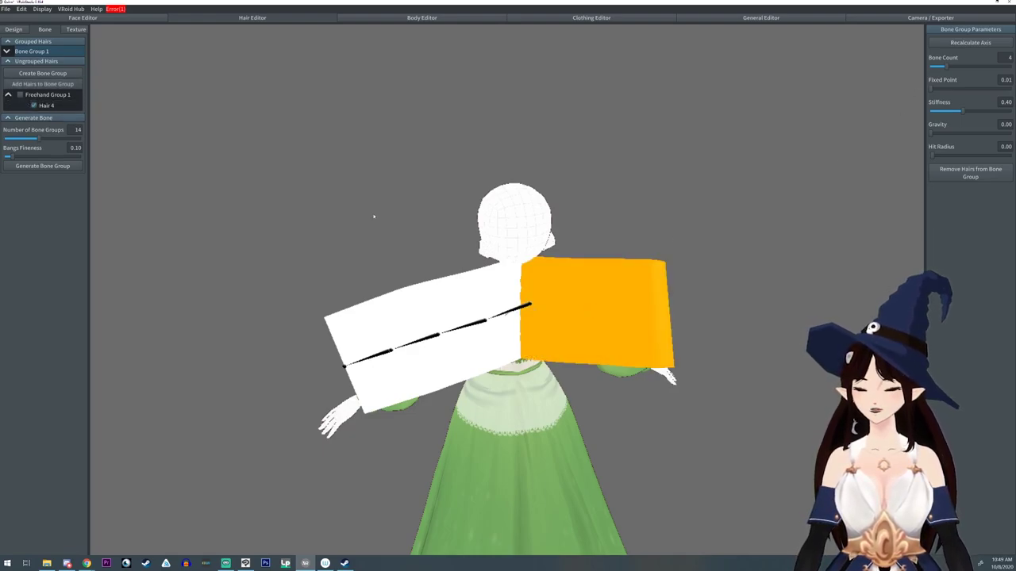
{"action": "left_click", "coordinate": [40, 72]}
{"action": "left_click_drag", "start_coordinate": [947, 89], "coordinate": [774, 90]}
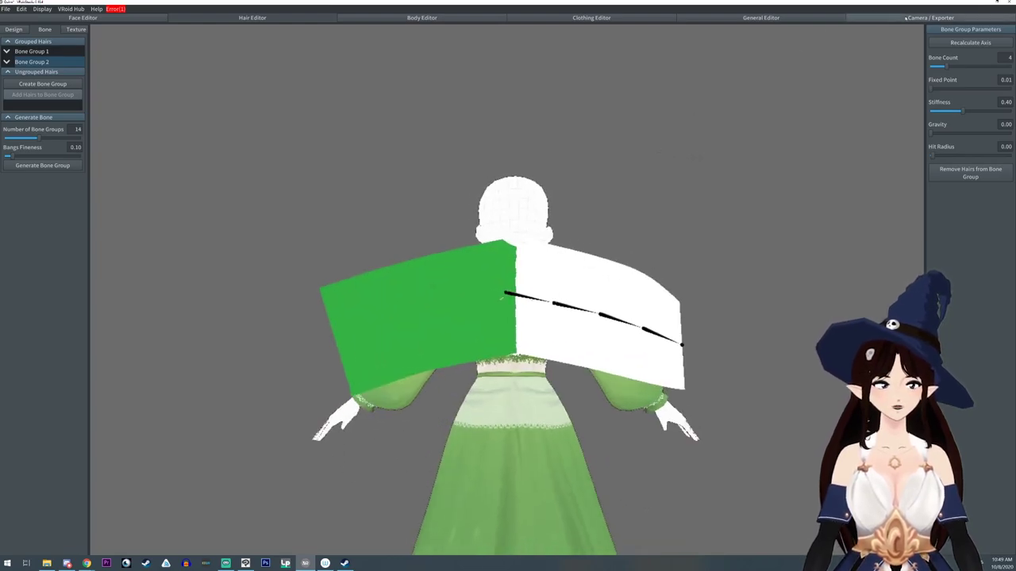
- Turn off Enable Hair Combination in the material reduction settings for the export
{"action": "left_click", "coordinate": [905, 18]}
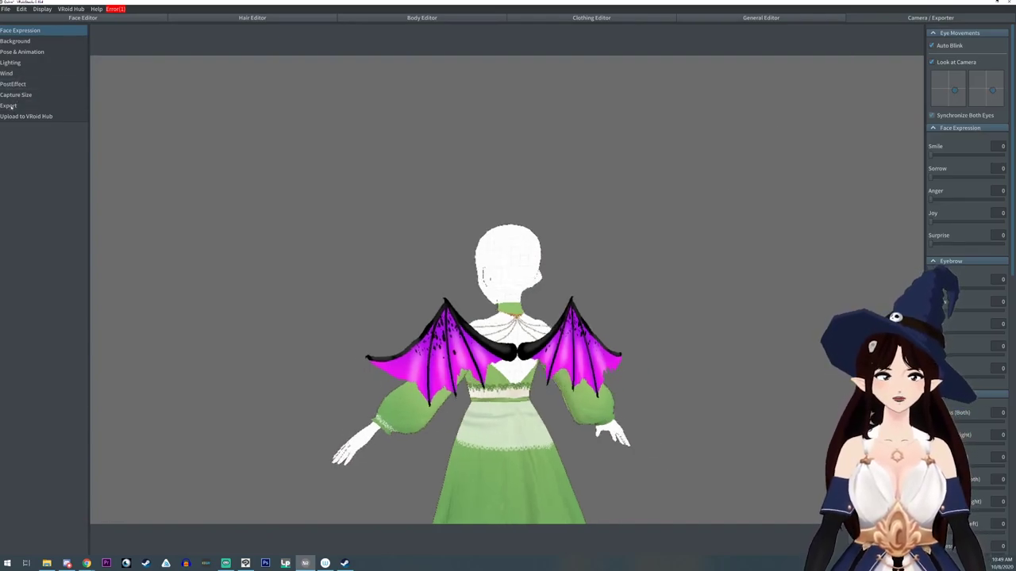
{"action": "left_click", "coordinate": [10, 105]}
{"action": "left_click", "coordinate": [942, 101]}
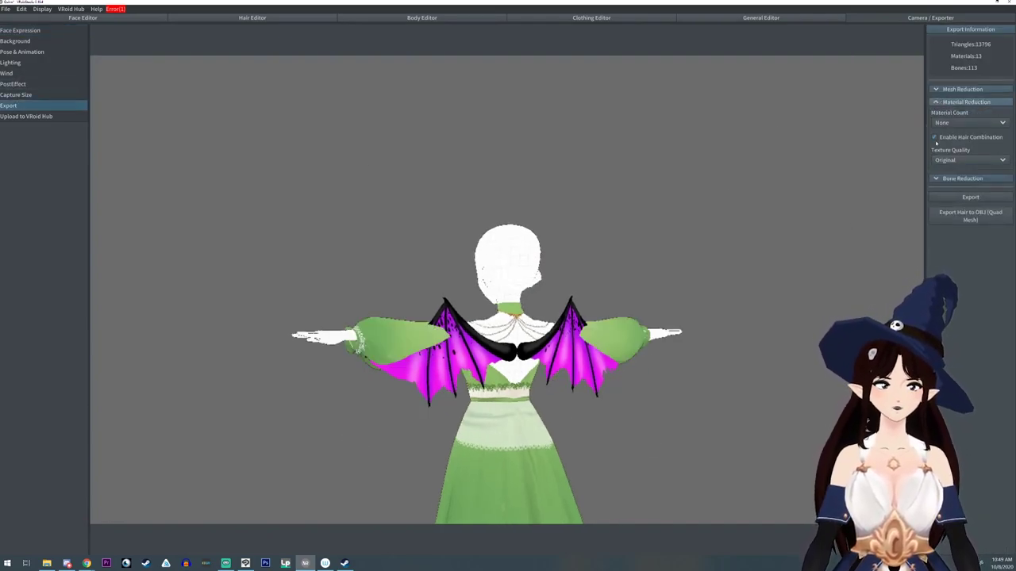
{"action": "left_click", "coordinate": [934, 137]}
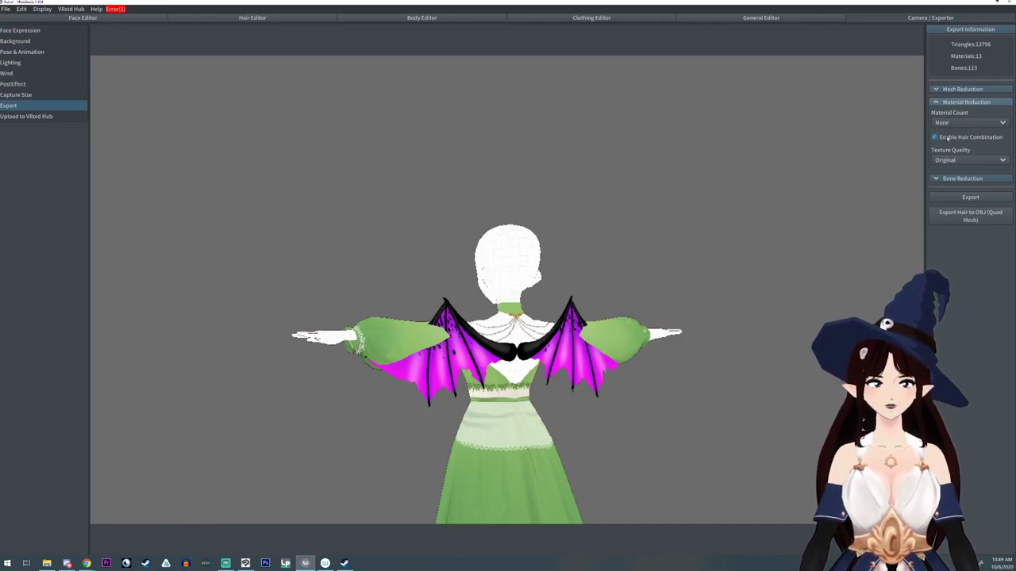
{"action": "left_click", "coordinate": [947, 138]}
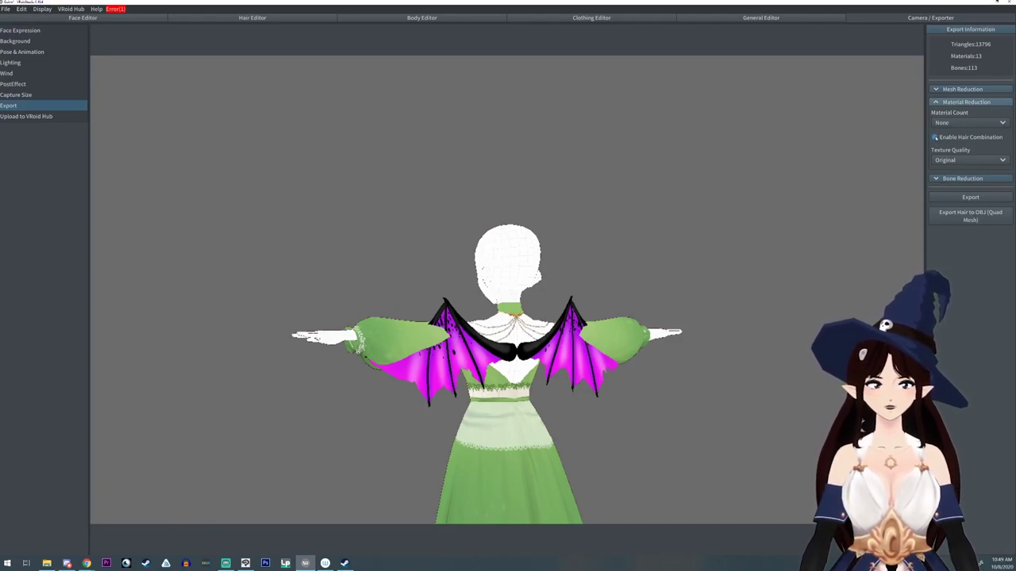
- Start the VRM export with the avatar name demonwingtest and author test, and accept the VRM settings
{"action": "left_click", "coordinate": [970, 198]}
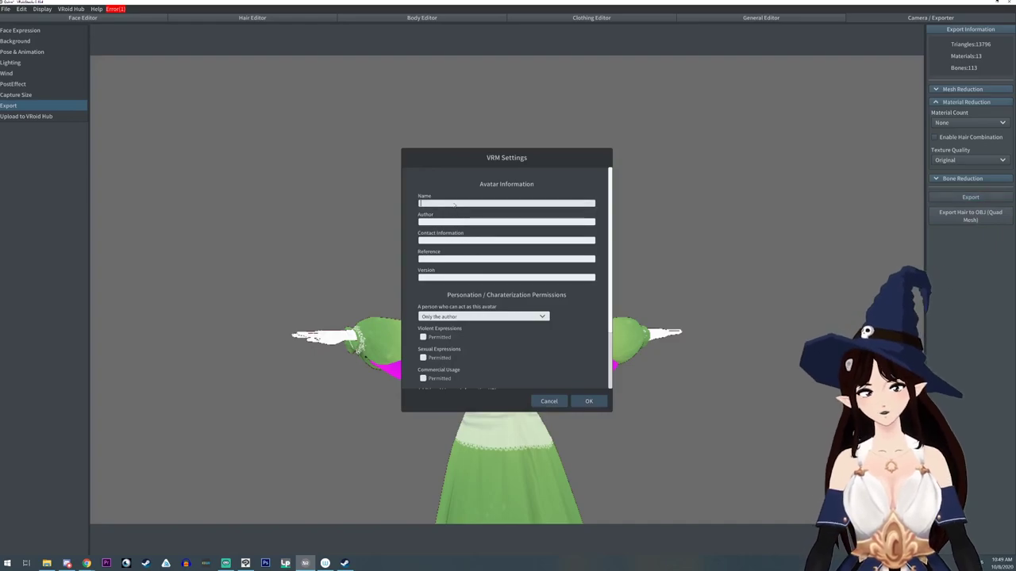
{"action": "left_click", "coordinate": [454, 205]}
{"action": "type", "text": "dem"}
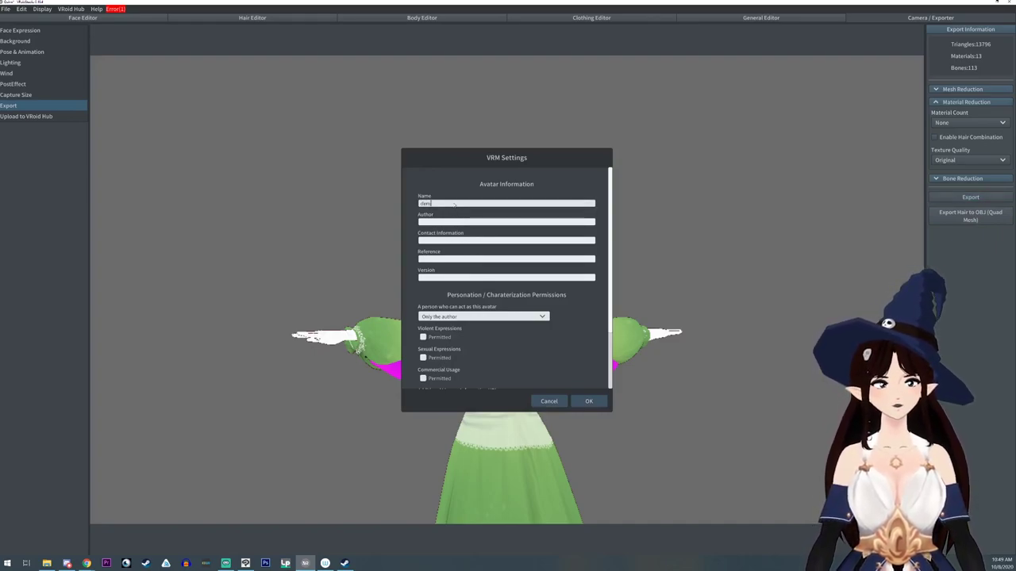
{"action": "type", "text": "omingtest"}
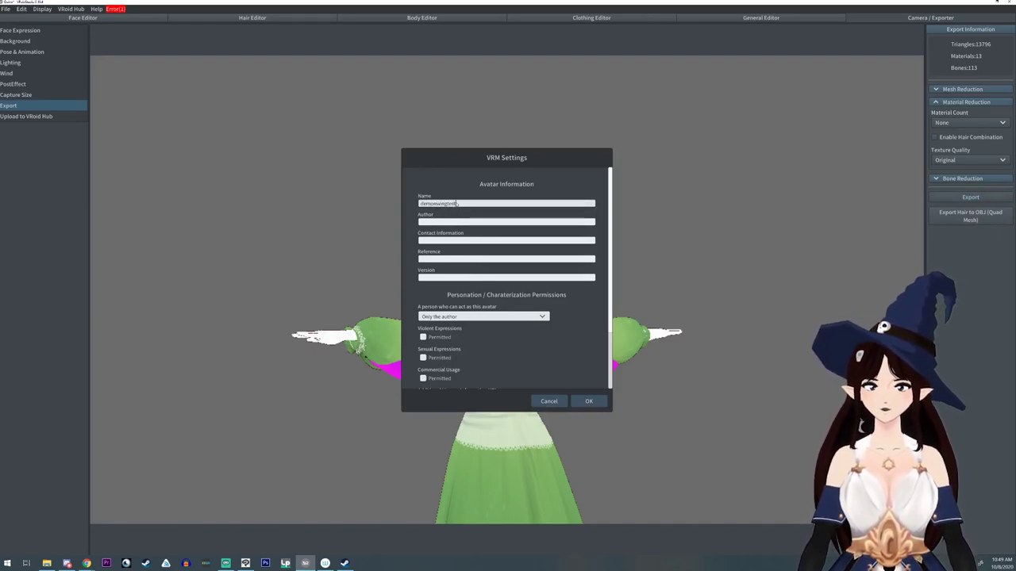
{"action": "left_click", "coordinate": [443, 222]}
{"action": "type", "text": "test"}
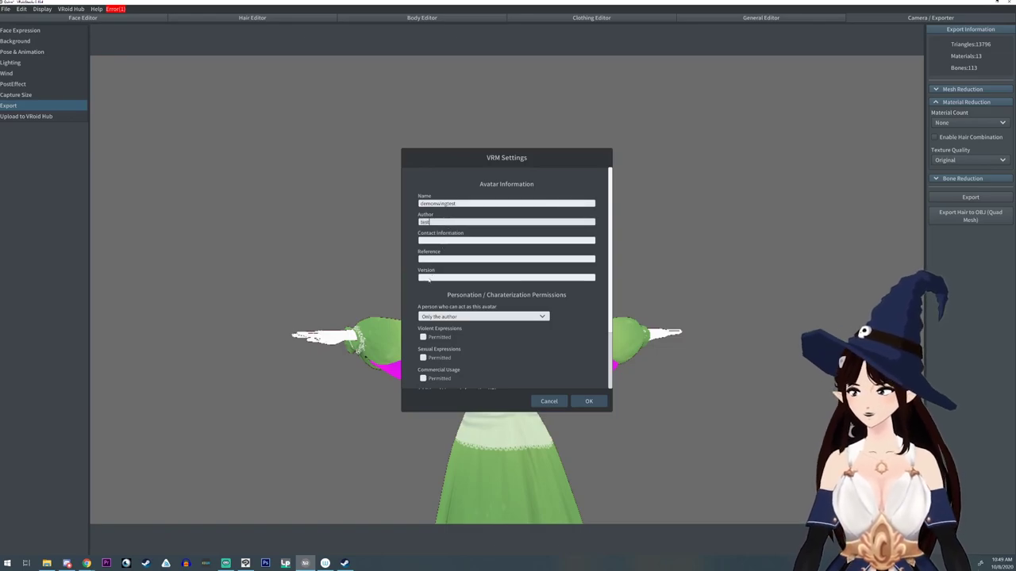
{"action": "left_click", "coordinate": [588, 401]}
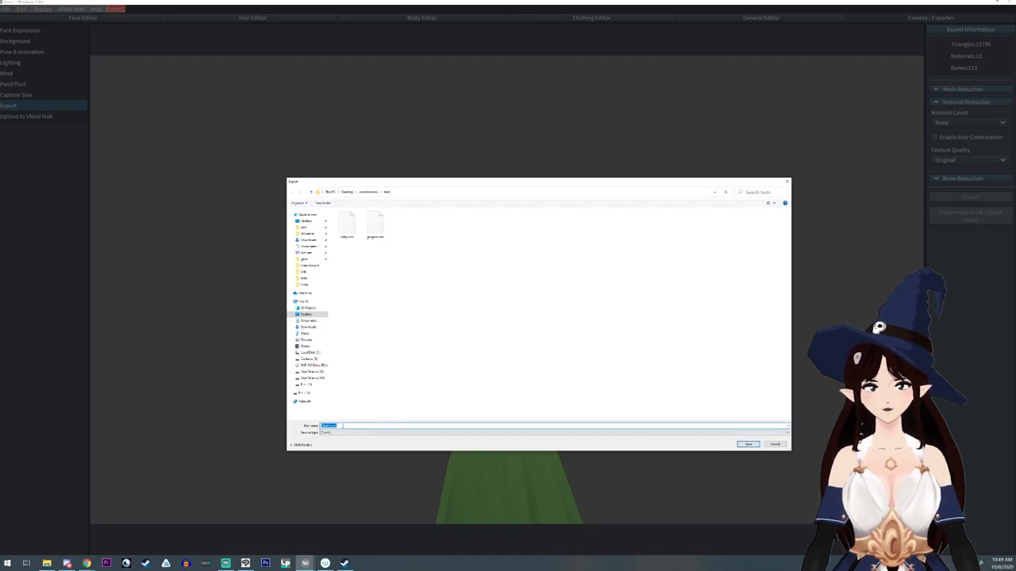
- Save the VRM export in the tests folder under the file name demonwing
{"action": "type", "text": "t"}
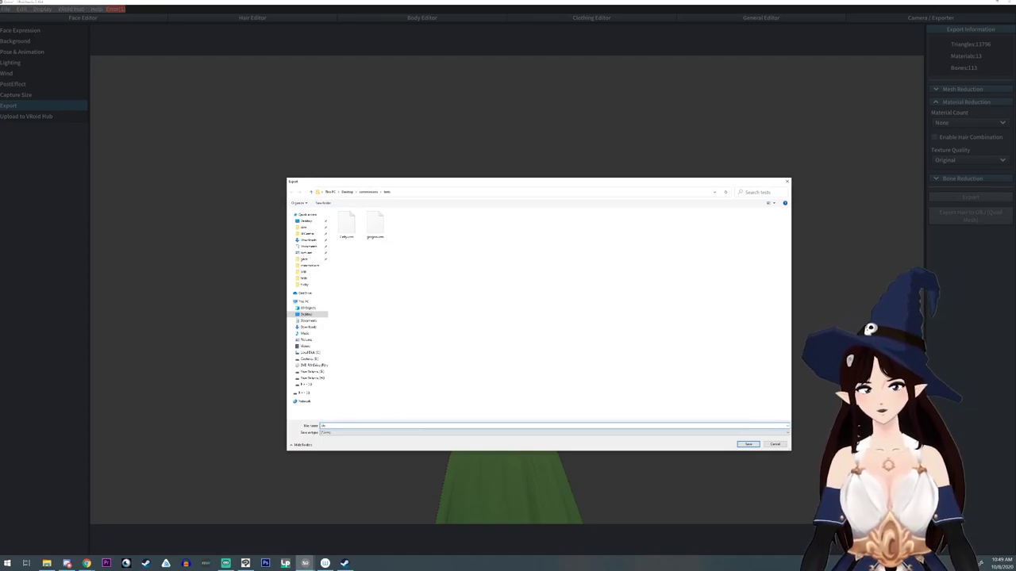
{"action": "key", "text": "Return"}
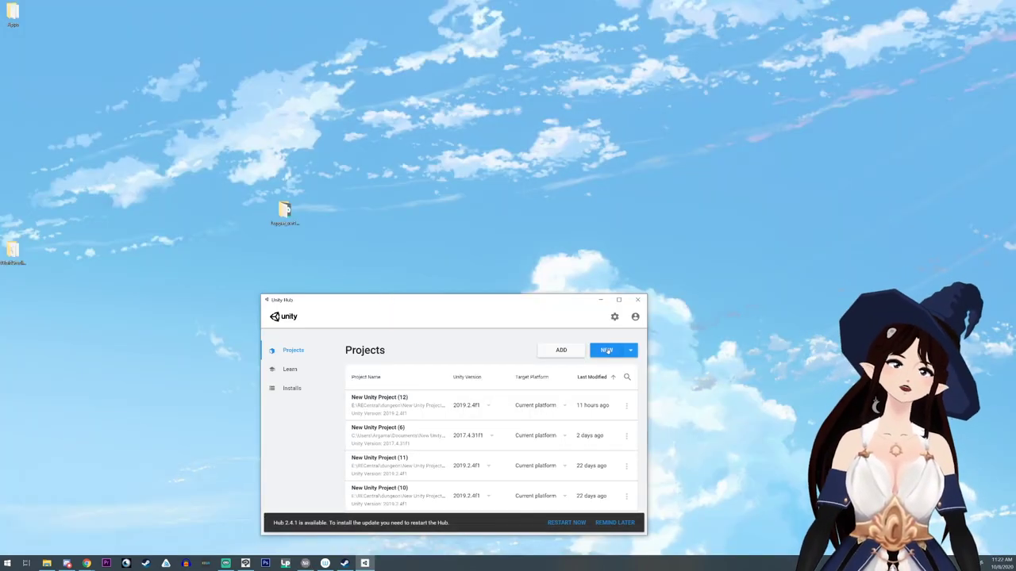
- Switch to Unity Hub and create a new 3D project named Wingtest
{"action": "left_click", "coordinate": [608, 350]}
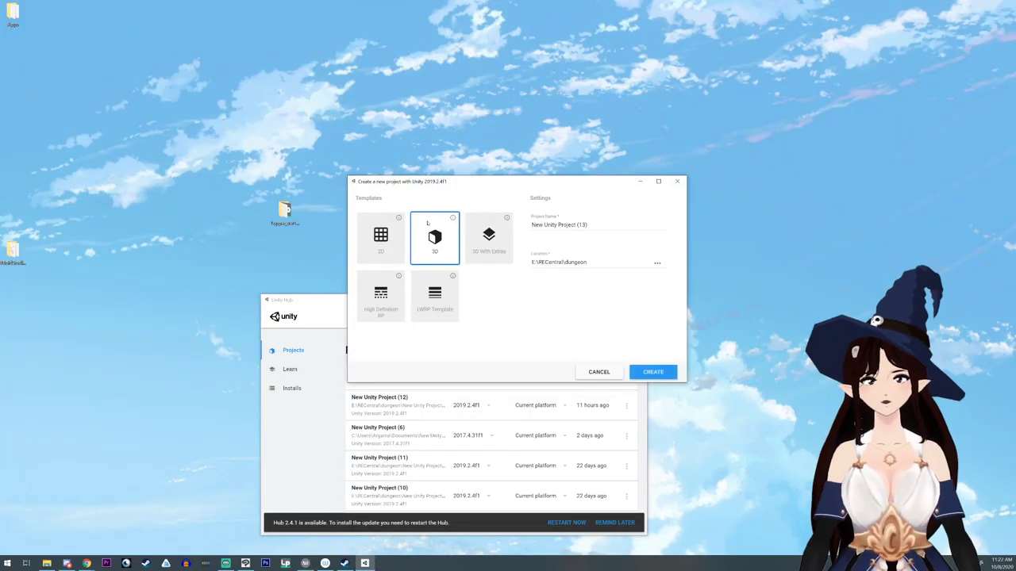
{"action": "left_click", "coordinate": [623, 225]}
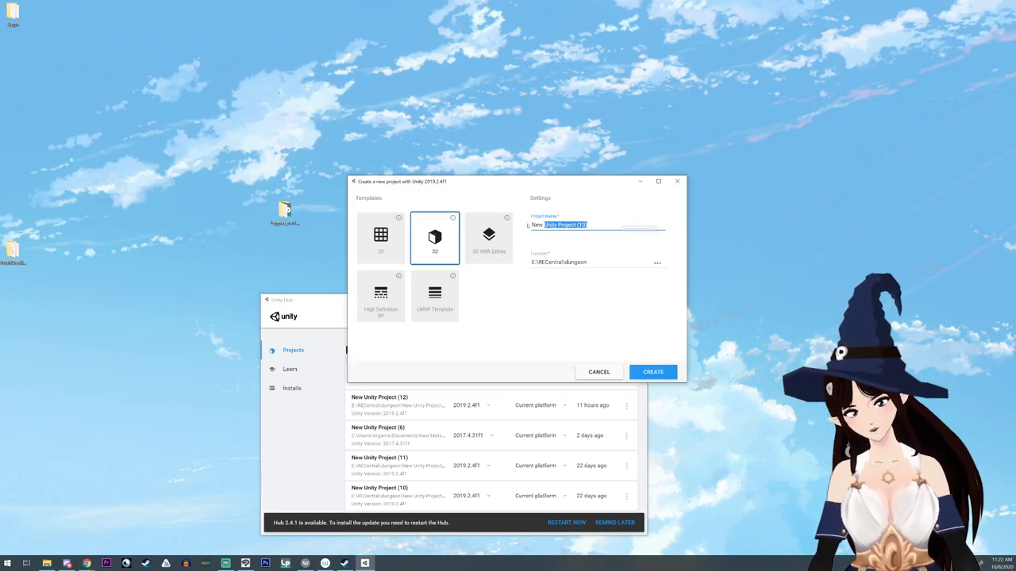
{"action": "type", "text": "Wingtest"}
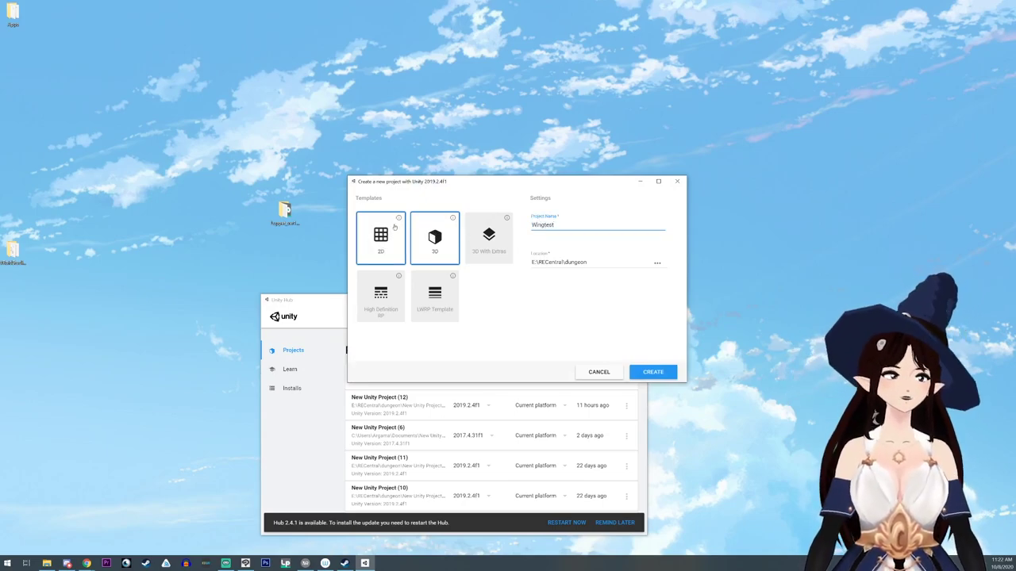
{"action": "key", "text": "Return"}
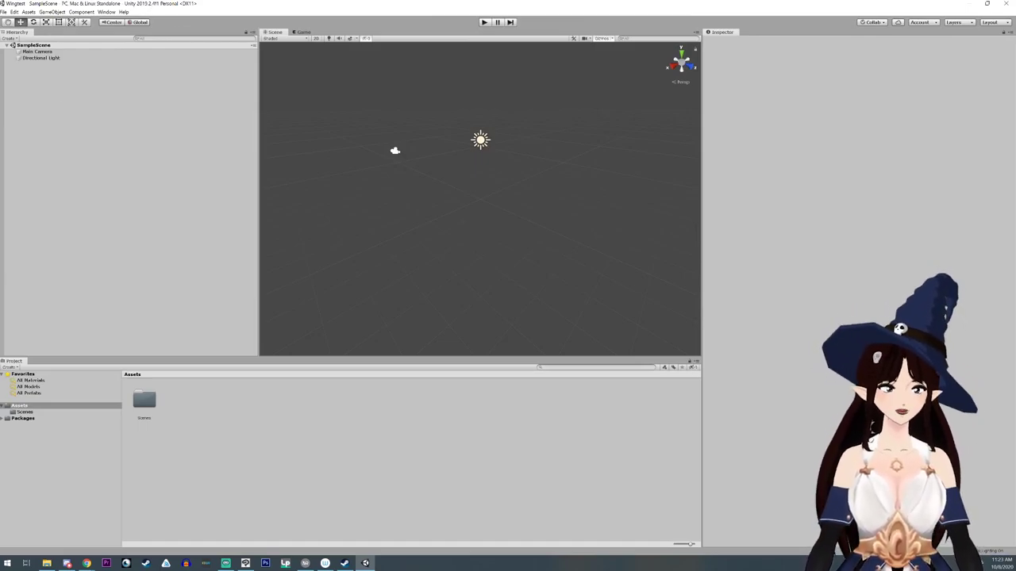
- Import the zzoldUniVRM-0.53.0_6b07 package and the second package that adds the Editor folder into the project
{"action": "key", "text": "super+e"}
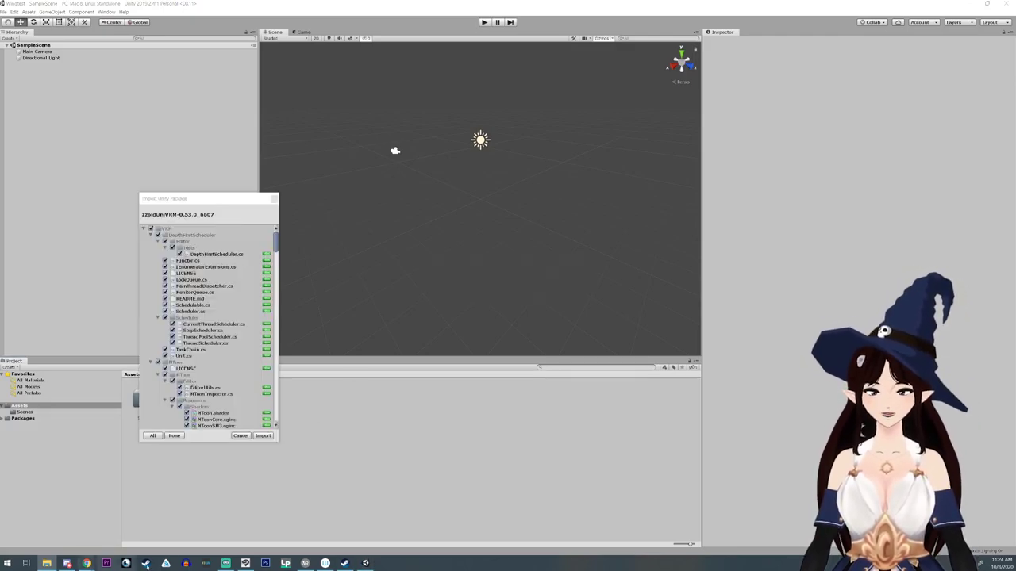
{"action": "left_click", "coordinate": [263, 435]}
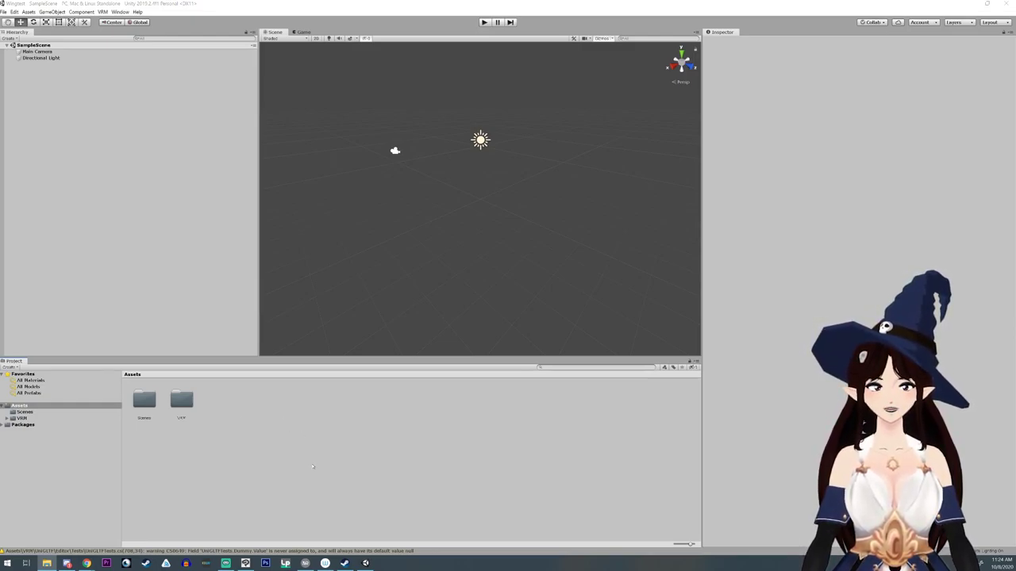
{"action": "left_click", "coordinate": [263, 437]}
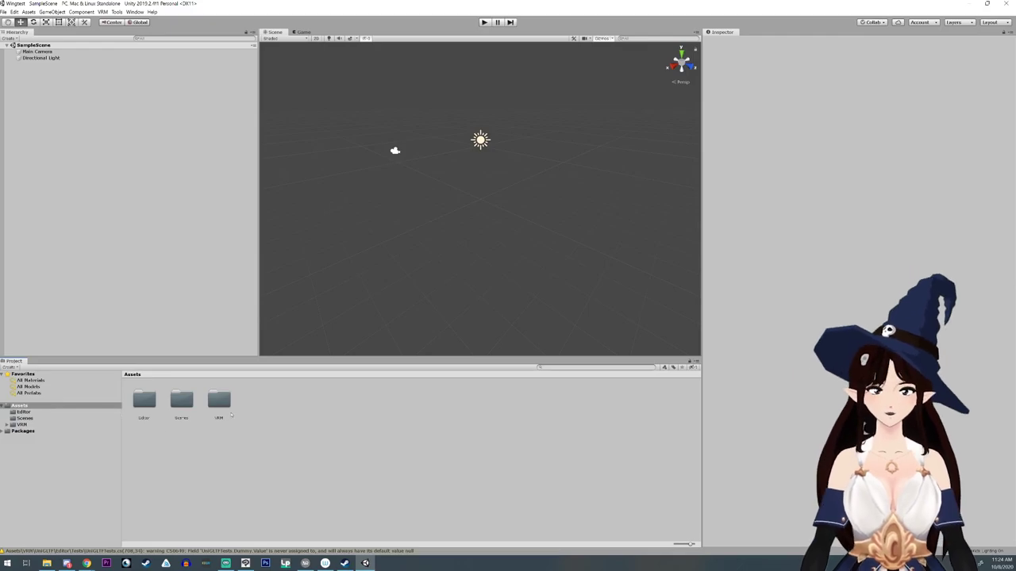
- Import the demonwing VRM file through UniVRM into Assets and place its prefab in SampleScene
{"action": "left_click", "coordinate": [102, 12]}
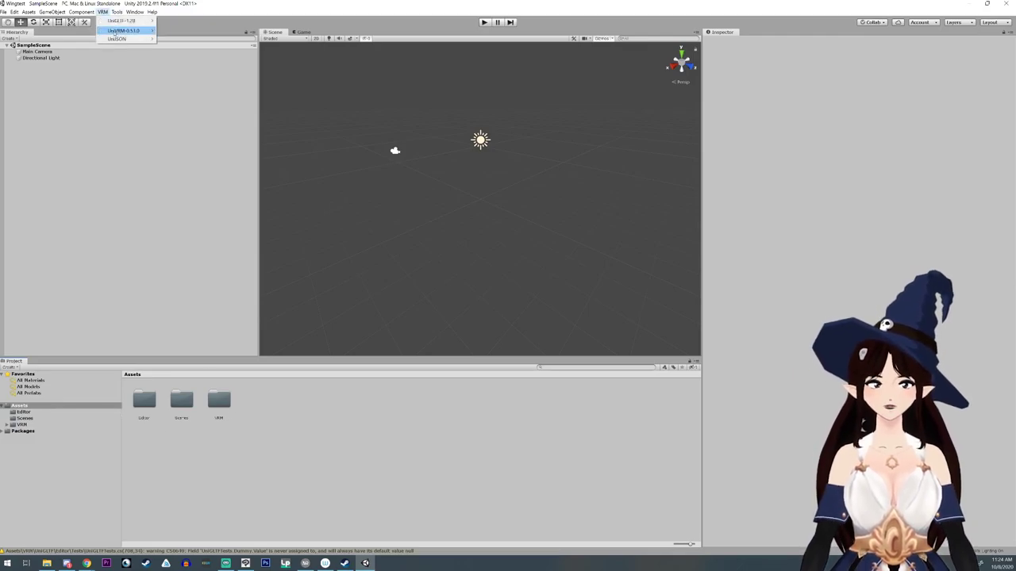
{"action": "mouse_move", "coordinate": [134, 31]}
{"action": "left_click", "coordinate": [173, 47]}
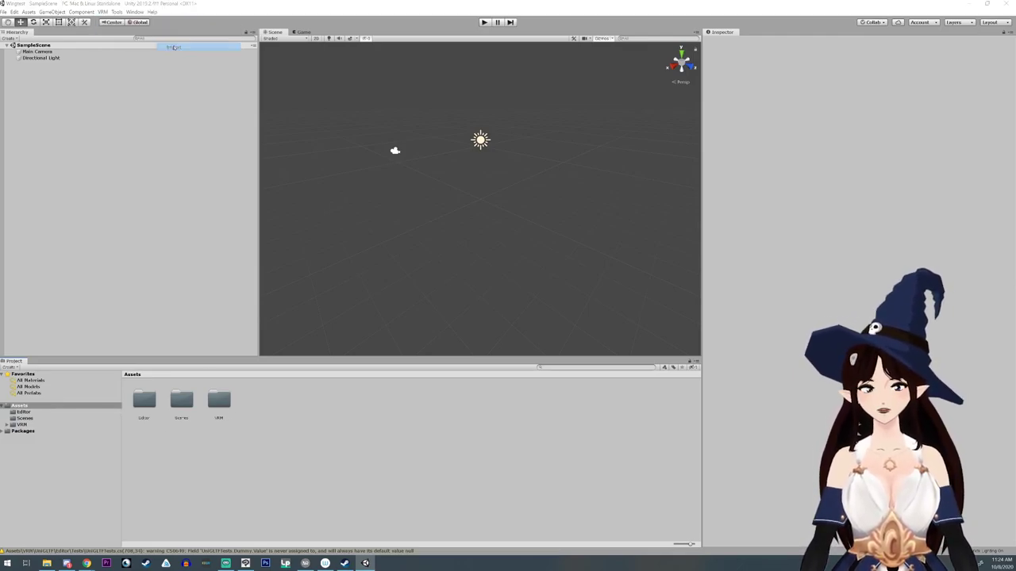
{"action": "double_click", "coordinate": [225, 84]}
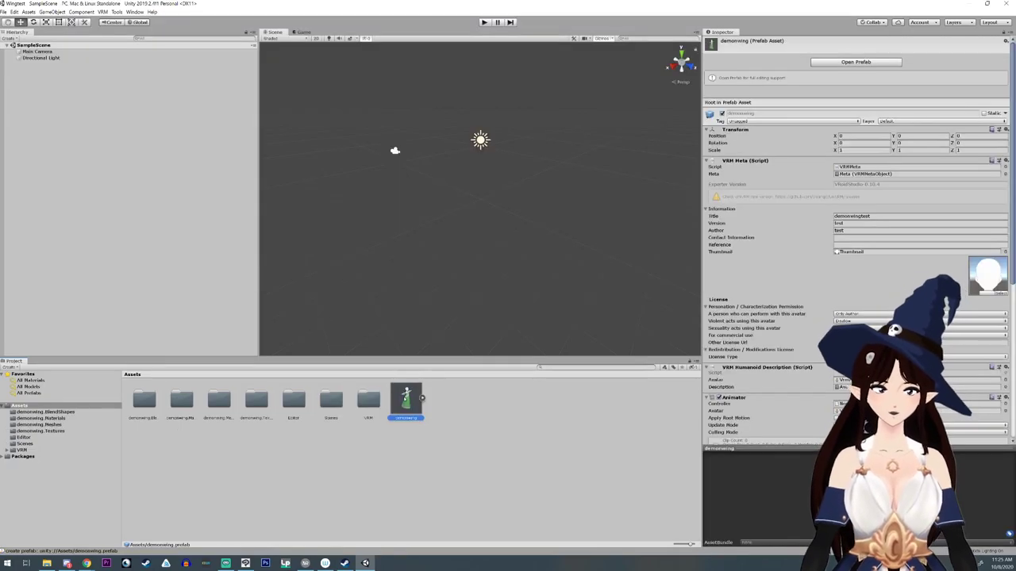
{"action": "left_click_drag", "start_coordinate": [111, 193], "coordinate": [102, 187]}
- Examine the demonwing avatar from the front and around to the wings on its back
{"action": "scroll", "coordinate": [500, 242], "scroll_direction": "up", "scroll_amount": 9}
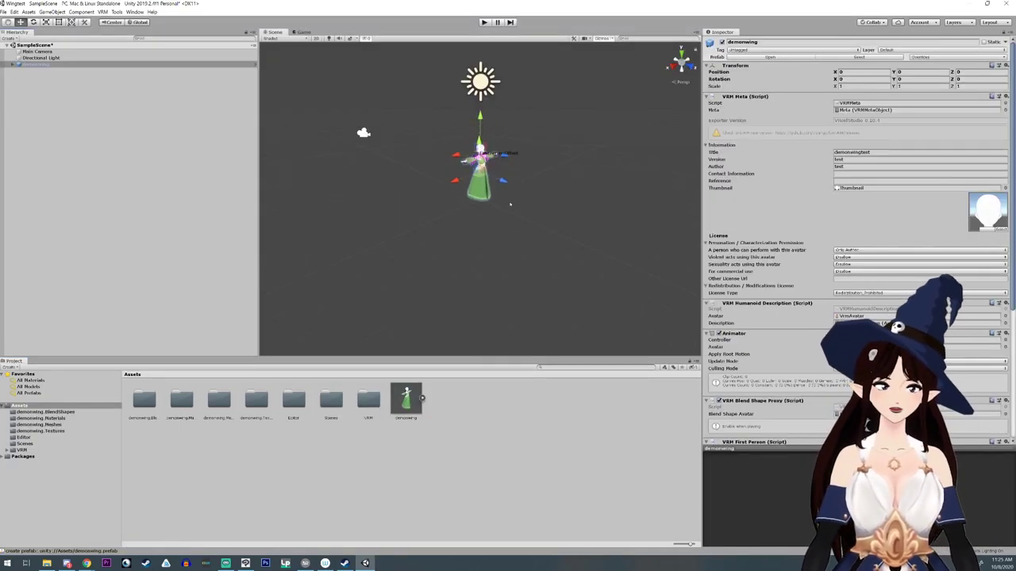
{"action": "middle_click_drag", "start_coordinate": [515, 169], "coordinate": [501, 244]}
{"action": "scroll", "coordinate": [501, 243], "scroll_direction": "up", "scroll_amount": 8}
{"action": "scroll", "coordinate": [501, 243], "scroll_direction": "down", "scroll_amount": 10}
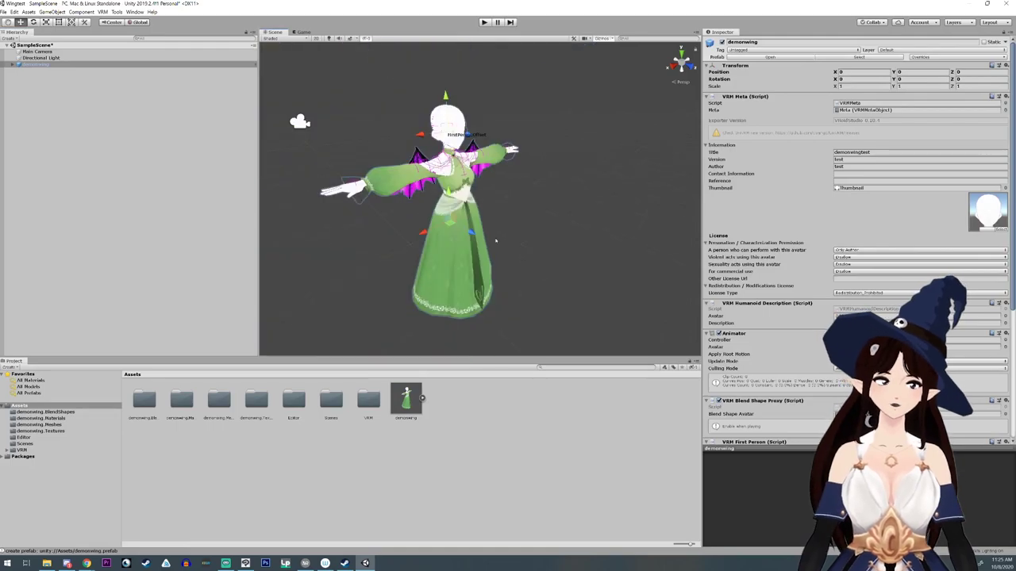
{"action": "scroll", "coordinate": [497, 239], "scroll_direction": "up", "scroll_amount": 7}
{"action": "right_click_drag", "start_coordinate": [496, 239], "coordinate": [450, 213]}
{"action": "scroll", "coordinate": [450, 214], "scroll_direction": "down", "scroll_amount": 6}
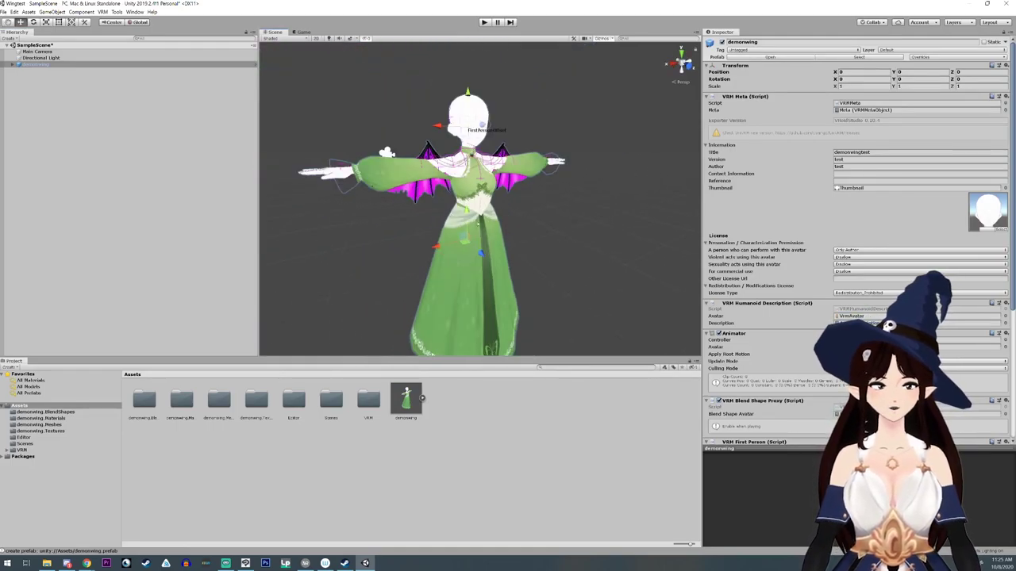
{"action": "right_click_drag", "start_coordinate": [498, 235], "coordinate": [540, 229]}
{"action": "right_click_drag", "start_coordinate": [295, 232], "coordinate": [384, 236]}
{"action": "middle_click_drag", "start_coordinate": [350, 236], "coordinate": [524, 244]}
{"action": "scroll", "coordinate": [476, 242], "scroll_direction": "up", "scroll_amount": 3}
{"action": "right_click_drag", "start_coordinate": [444, 241], "coordinate": [492, 241]}
{"action": "middle_click_drag", "start_coordinate": [317, 242], "coordinate": [508, 247]}
{"action": "right_click_drag", "start_coordinate": [437, 245], "coordinate": [540, 243]}
{"action": "middle_click_drag", "start_coordinate": [412, 242], "coordinate": [532, 200]}
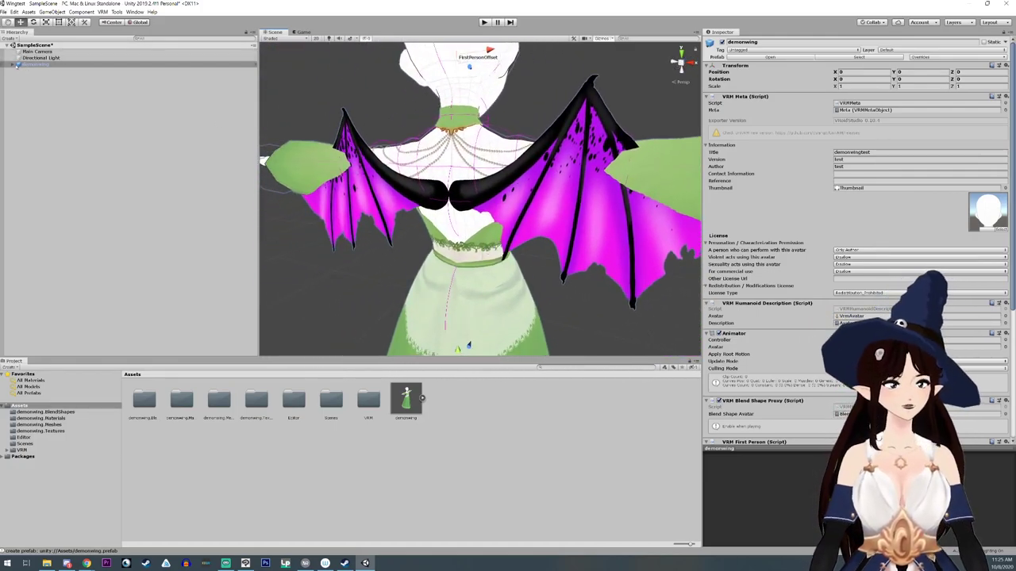
- Expand the demonwing skeleton from Root down to J_Bip_C_Head and select the two wing hair joints one after the other
{"action": "left_click", "coordinate": [15, 64]}
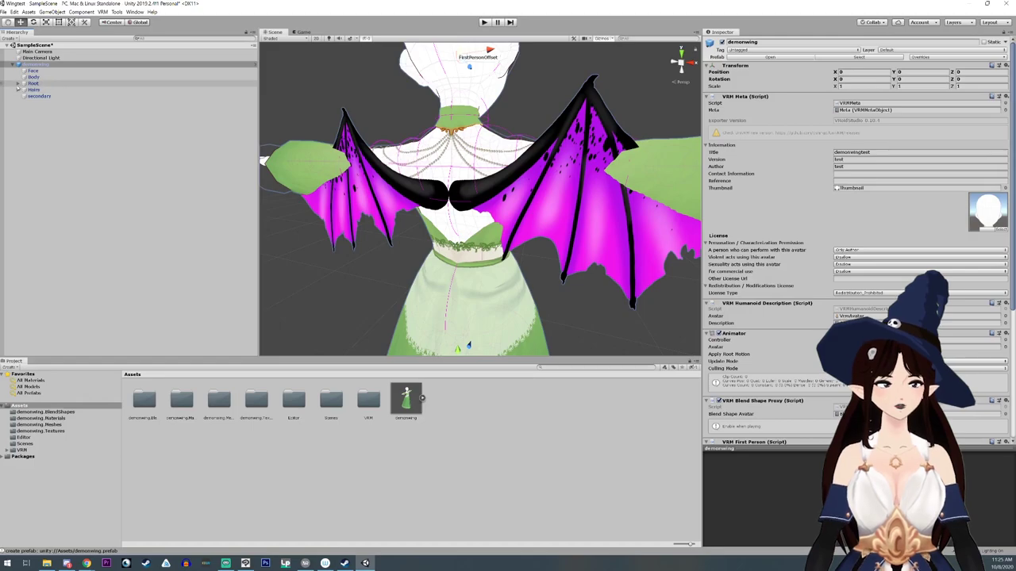
{"action": "left_click", "coordinate": [18, 82]}
{"action": "left_click", "coordinate": [23, 90]}
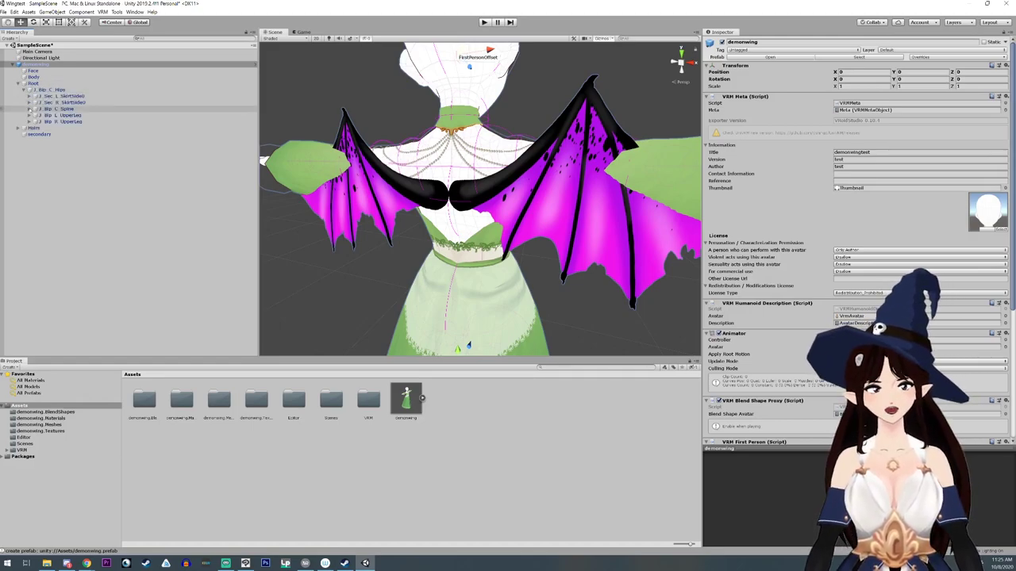
{"action": "left_click", "coordinate": [29, 108]}
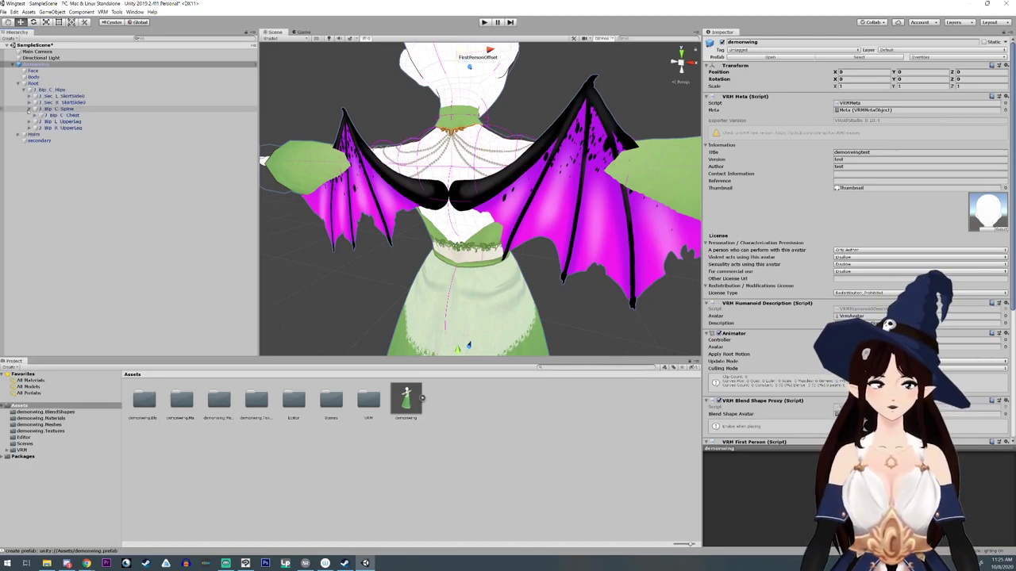
{"action": "left_click", "coordinate": [34, 115]}
{"action": "left_click", "coordinate": [39, 121]}
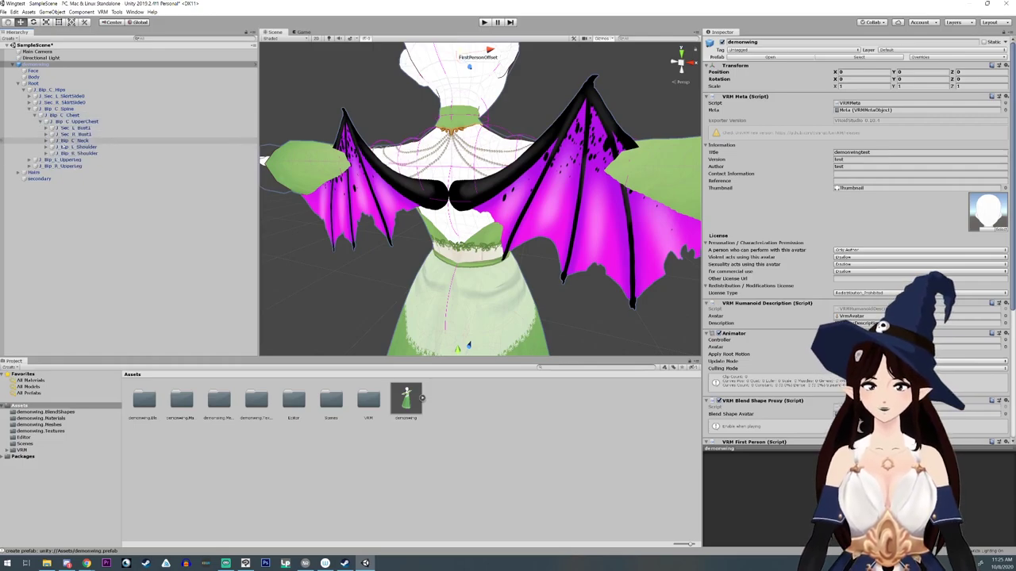
{"action": "left_click", "coordinate": [45, 140]}
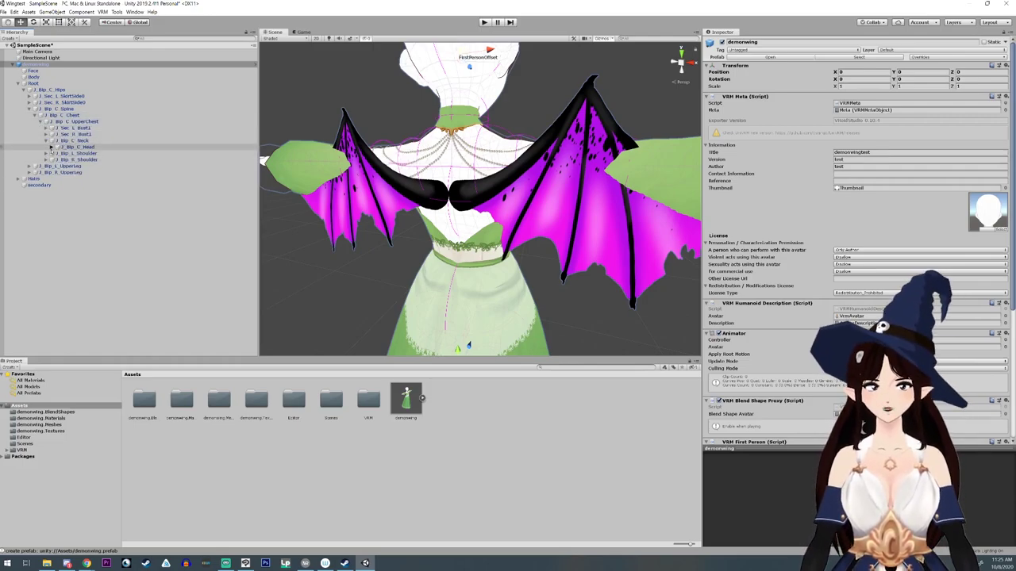
{"action": "left_click", "coordinate": [51, 147]}
{"action": "left_click", "coordinate": [121, 166]}
{"action": "left_click", "coordinate": [117, 179]}
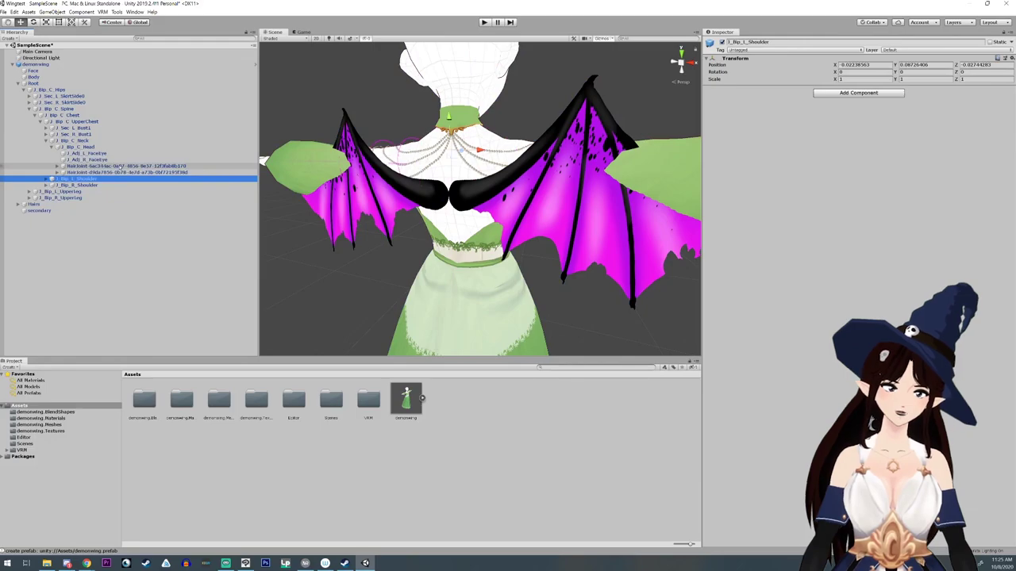
{"action": "left_click", "coordinate": [120, 167]}
{"action": "left_click", "coordinate": [120, 173]}
- Examine both wings from behind and check the child joint under HairJoint-d9da7856
{"action": "right_click_drag", "start_coordinate": [450, 260], "coordinate": [505, 311]}
{"action": "scroll", "coordinate": [390, 199], "scroll_direction": "down", "scroll_amount": 5}
{"action": "middle_click_drag", "start_coordinate": [390, 199], "coordinate": [392, 260]}
{"action": "scroll", "coordinate": [378, 220], "scroll_direction": "down", "scroll_amount": 5}
{"action": "scroll", "coordinate": [378, 219], "scroll_direction": "up", "scroll_amount": 10}
{"action": "scroll", "coordinate": [378, 220], "scroll_direction": "down", "scroll_amount": 5}
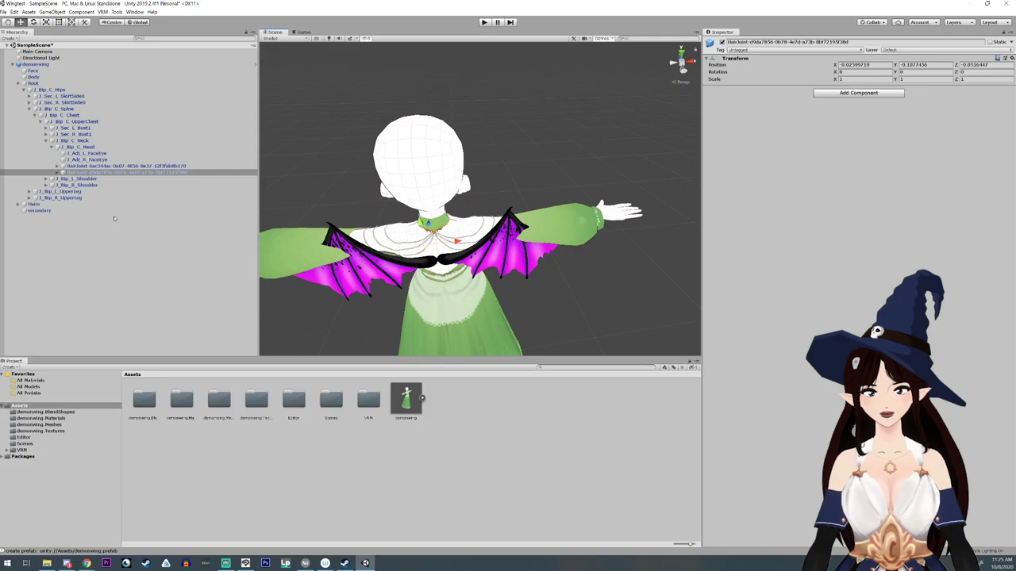
{"action": "left_click", "coordinate": [57, 172]}
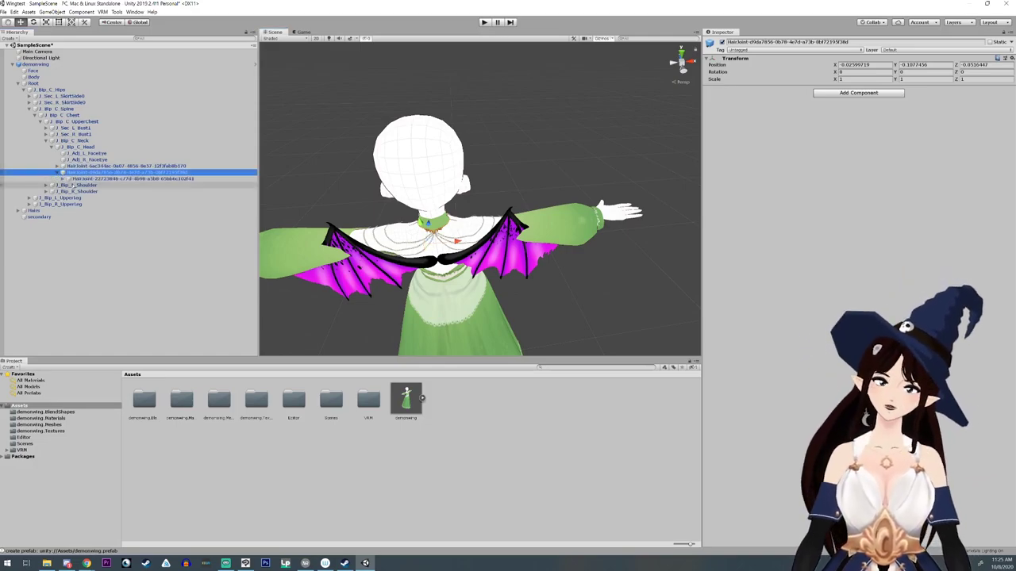
{"action": "left_click", "coordinate": [80, 180]}
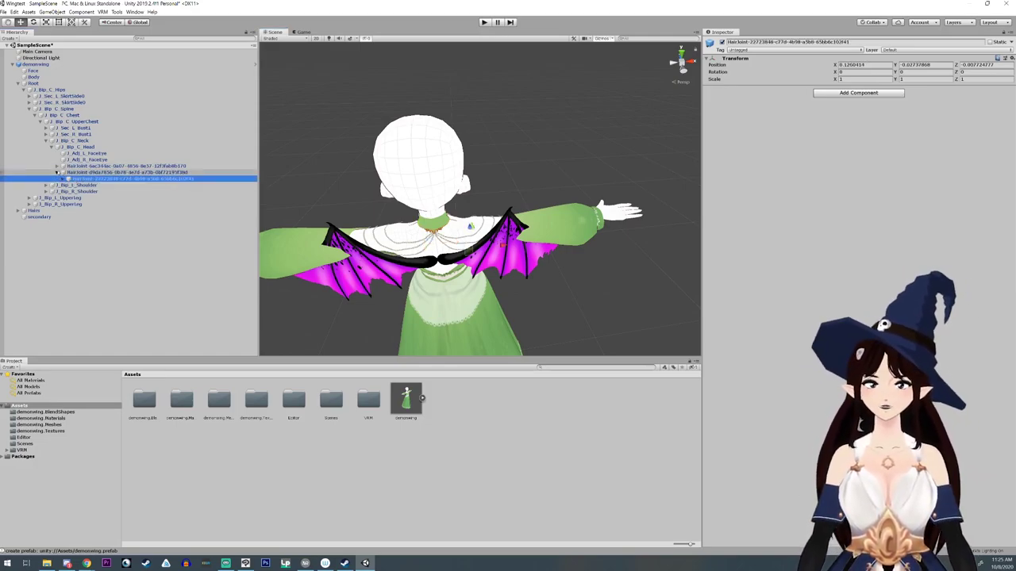
{"action": "left_click", "coordinate": [57, 173]}
- Rotate the HairJoint-d9da7856 wing joint to 17.62 on the Y axis
{"action": "left_click", "coordinate": [82, 173]}
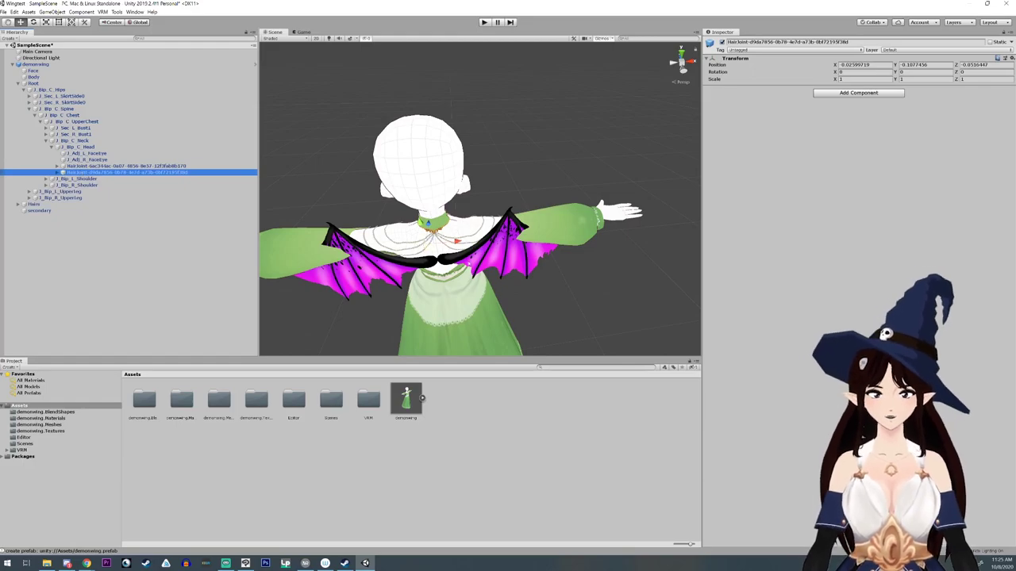
{"action": "left_click", "coordinate": [33, 22]}
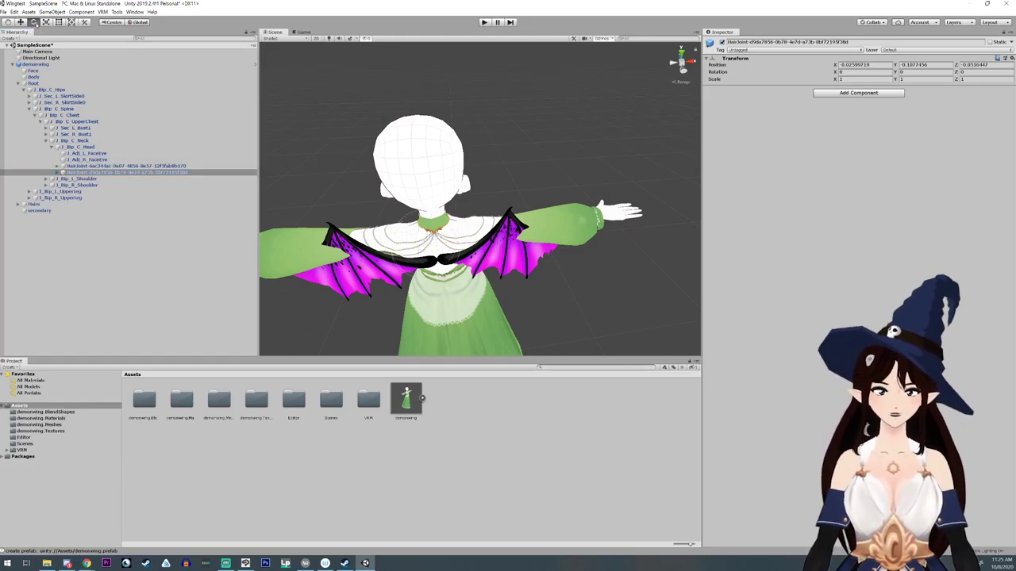
{"action": "mouse_move", "coordinate": [440, 269]}
{"action": "left_mouse_down"}
{"action": "mouse_move", "coordinate": [434, 274]}
{"action": "mouse_move", "coordinate": [442, 271]}
{"action": "left_mouse_up"}
- Move the HairJoint-d9da7856 wing joint along Z to -0.0355, bringing the wing closer to the back
{"action": "left_click_drag", "start_coordinate": [568, 311], "coordinate": [446, 324], "text": "alt"}
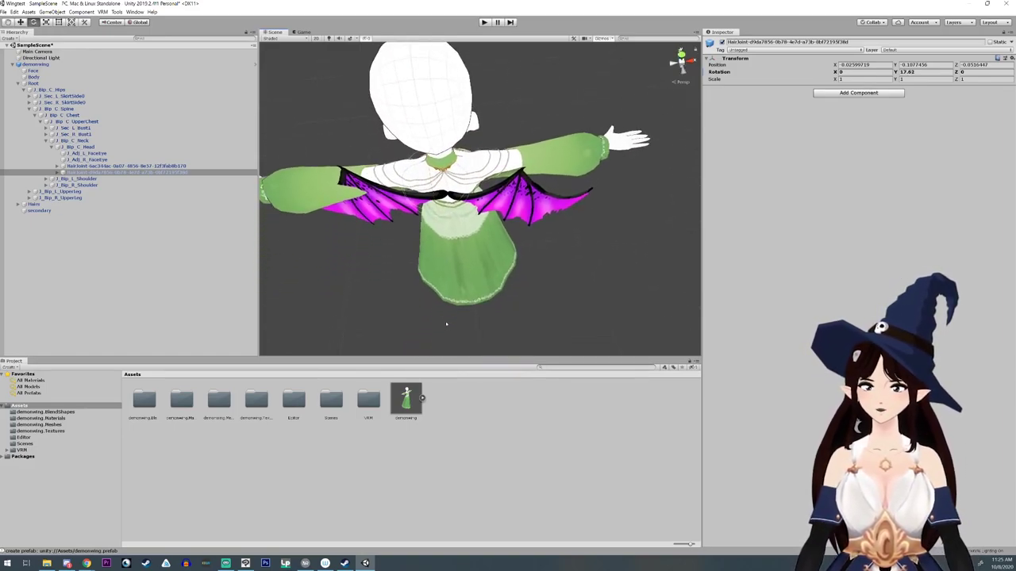
{"action": "left_click_drag", "start_coordinate": [449, 221], "coordinate": [433, 239], "text": "alt"}
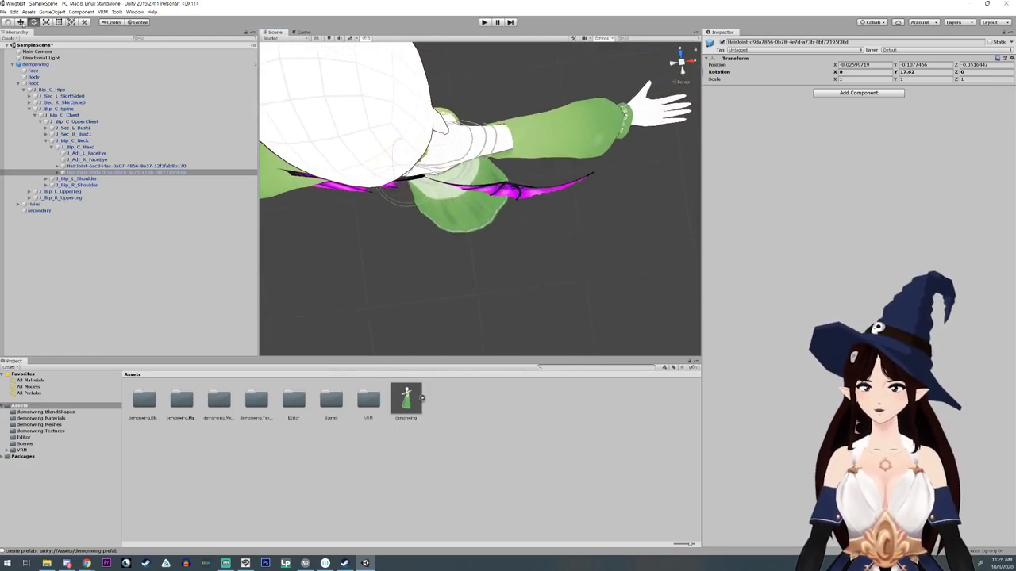
{"action": "left_click", "coordinate": [21, 23]}
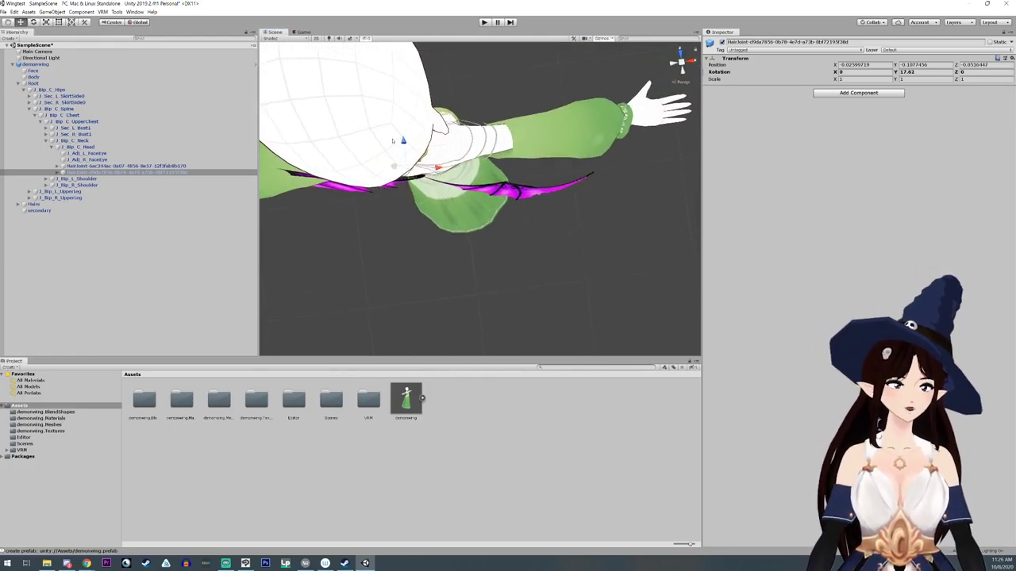
{"action": "left_click_drag", "start_coordinate": [403, 142], "coordinate": [447, 191]}
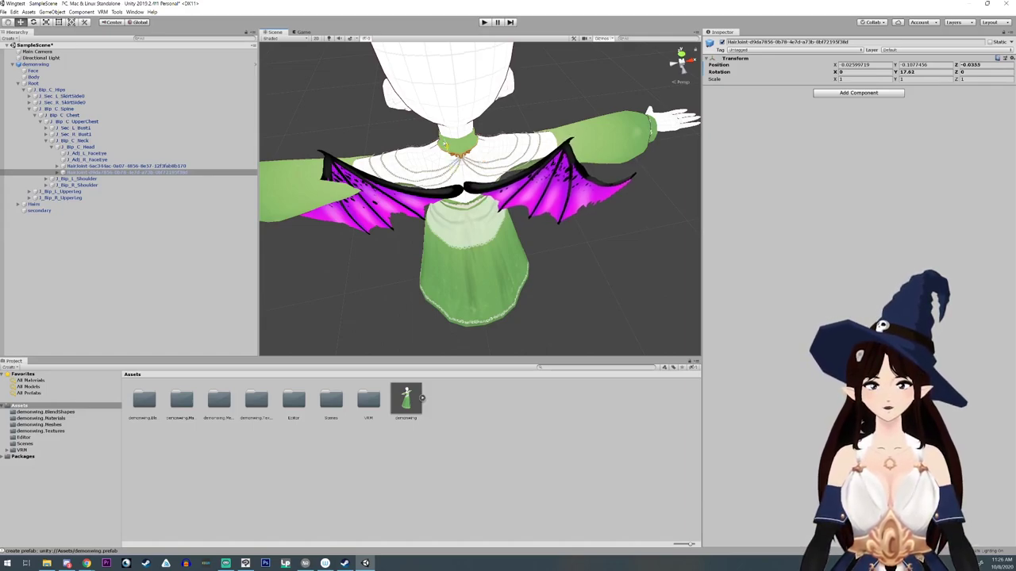
- Rotate the HairJoint-6ac344ac wing joint to -15.709 on the Y axis
{"action": "left_click", "coordinate": [167, 167]}
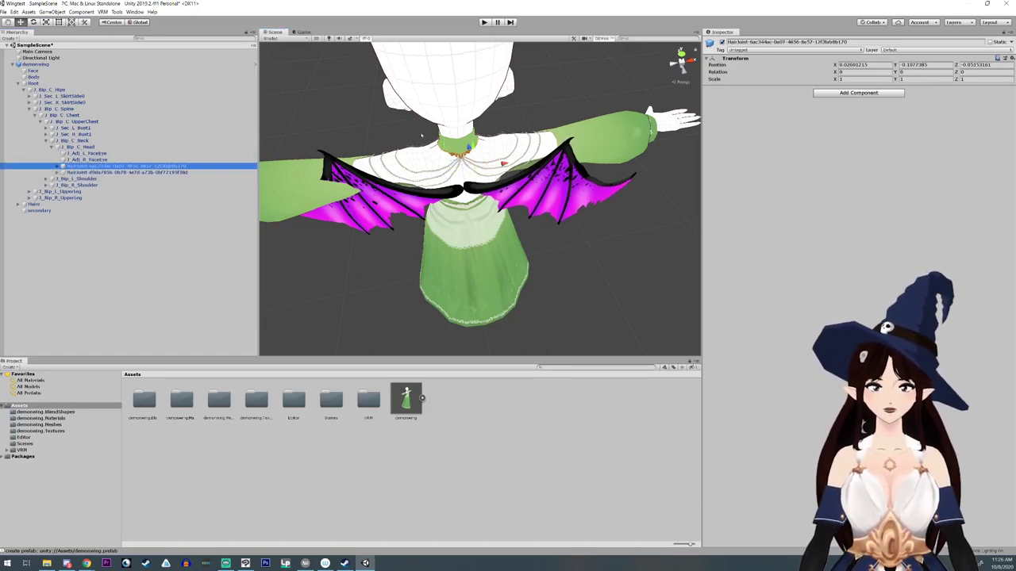
{"action": "left_click", "coordinate": [33, 22]}
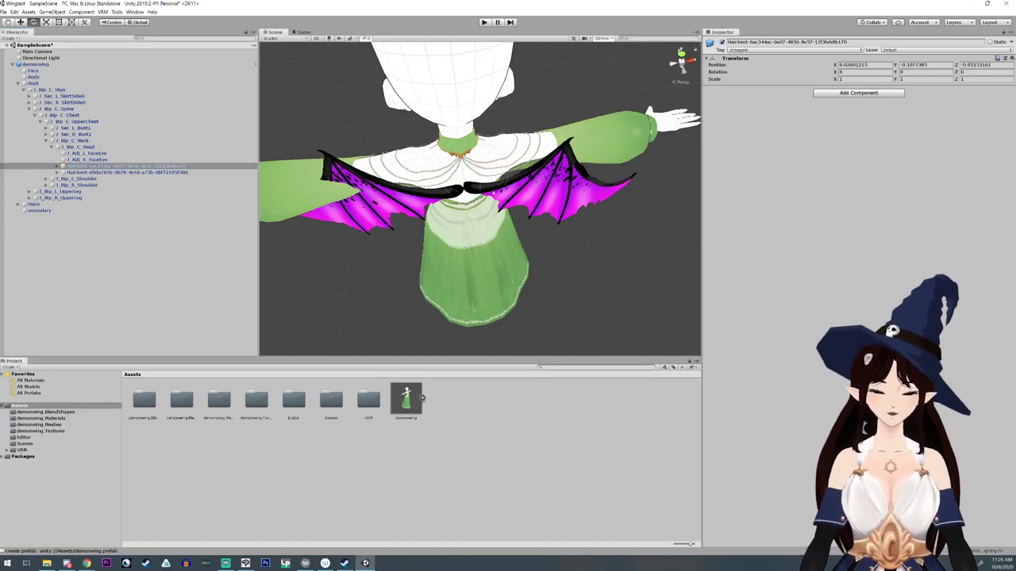
{"action": "left_click_drag", "start_coordinate": [494, 190], "coordinate": [501, 185]}
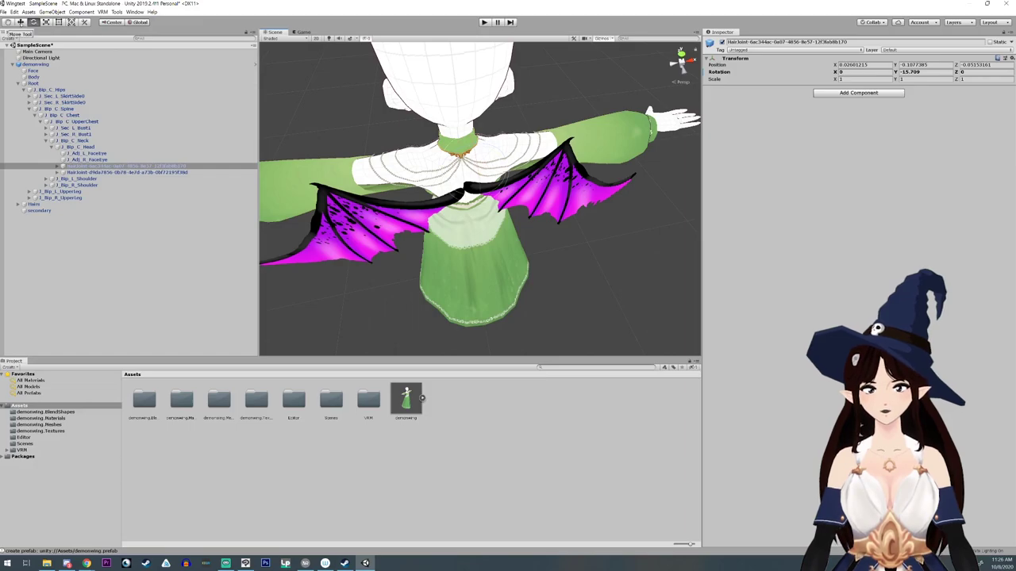
- Move the HairJoint-6ac344ac wing joint along Z to -0.0351, lining its wing up with the other one
{"action": "left_click", "coordinate": [20, 22]}
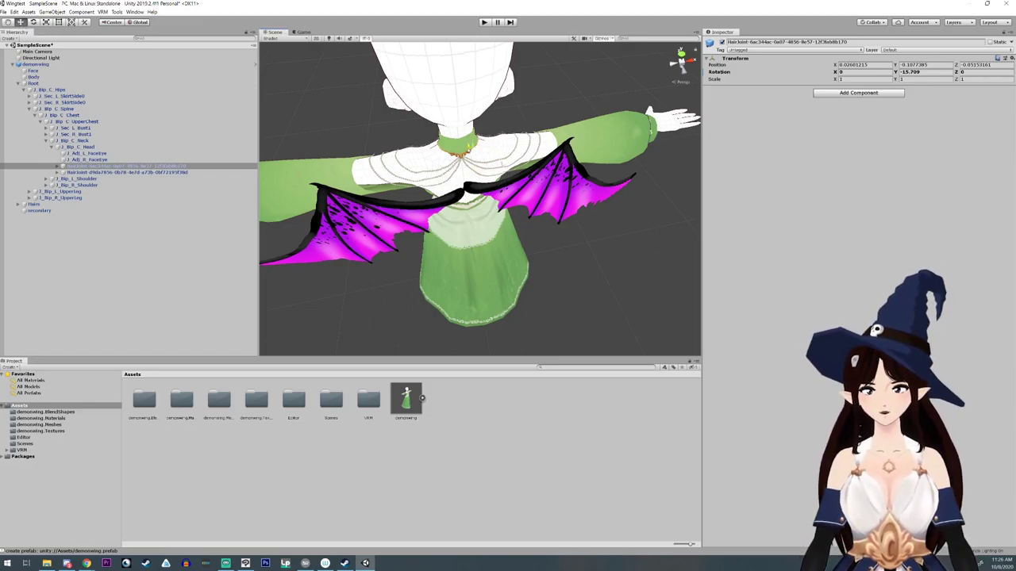
{"action": "left_click_drag", "start_coordinate": [469, 151], "coordinate": [469, 146]}
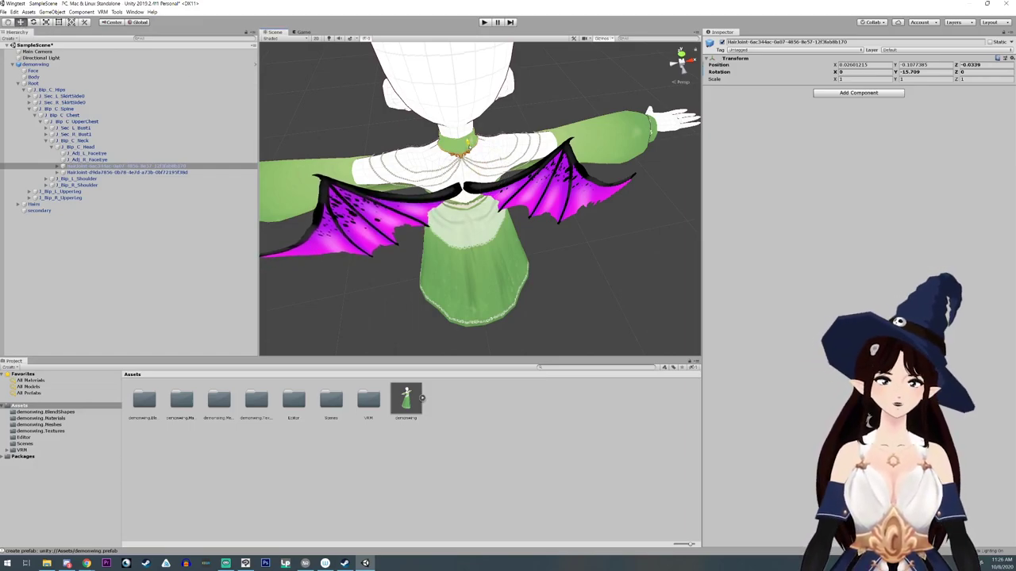
{"action": "left_click_drag", "start_coordinate": [455, 184], "coordinate": [458, 189]}
{"action": "left_click_drag", "start_coordinate": [469, 146], "coordinate": [469, 146]}
- Examine how both wings attach to the back from behind and from the avatar's side
{"action": "left_click_drag", "start_coordinate": [437, 225], "coordinate": [436, 163], "text": "alt"}
{"action": "middle_click_drag", "start_coordinate": [433, 311], "coordinate": [435, 112]}
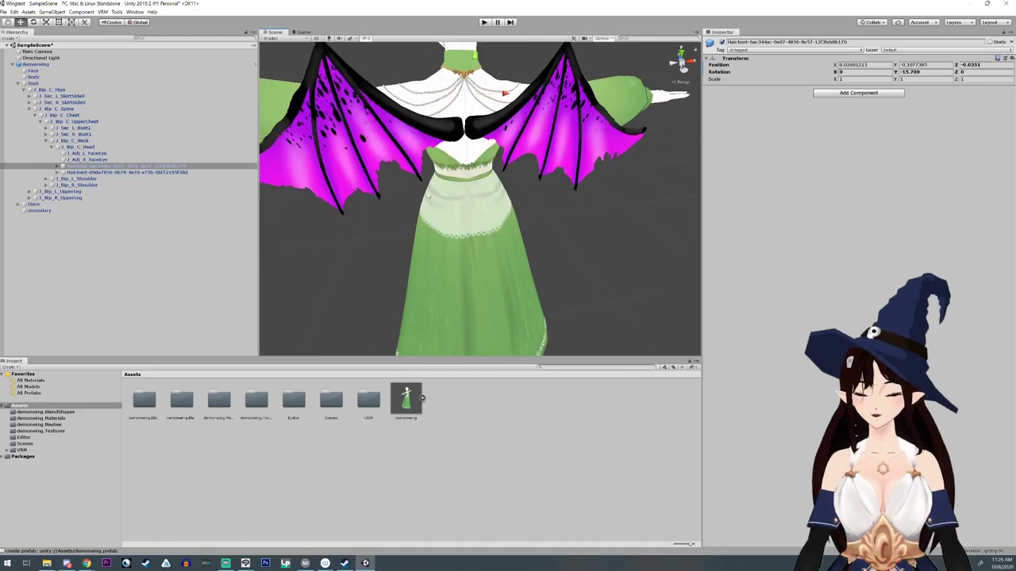
{"action": "scroll", "coordinate": [420, 195], "scroll_direction": "down", "scroll_amount": 10}
{"action": "left_click_drag", "start_coordinate": [417, 193], "coordinate": [494, 231], "text": "alt"}
{"action": "scroll", "coordinate": [413, 222], "scroll_direction": "up", "scroll_amount": 5}
{"action": "middle_click_drag", "start_coordinate": [399, 219], "coordinate": [381, 257]}
{"action": "left_click_drag", "start_coordinate": [381, 256], "coordinate": [293, 210], "text": "alt"}
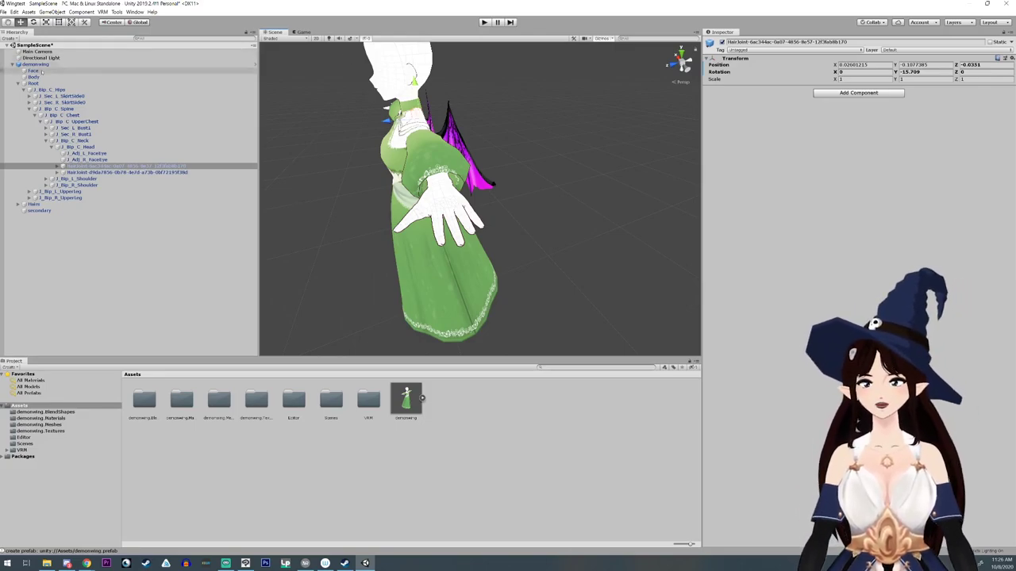
- Open the demonwing prefab asset for editing and bring up the BoneWeightTransfer tool beside the skeleton
{"action": "left_click", "coordinate": [32, 64]}
{"action": "right_click", "coordinate": [33, 64]}
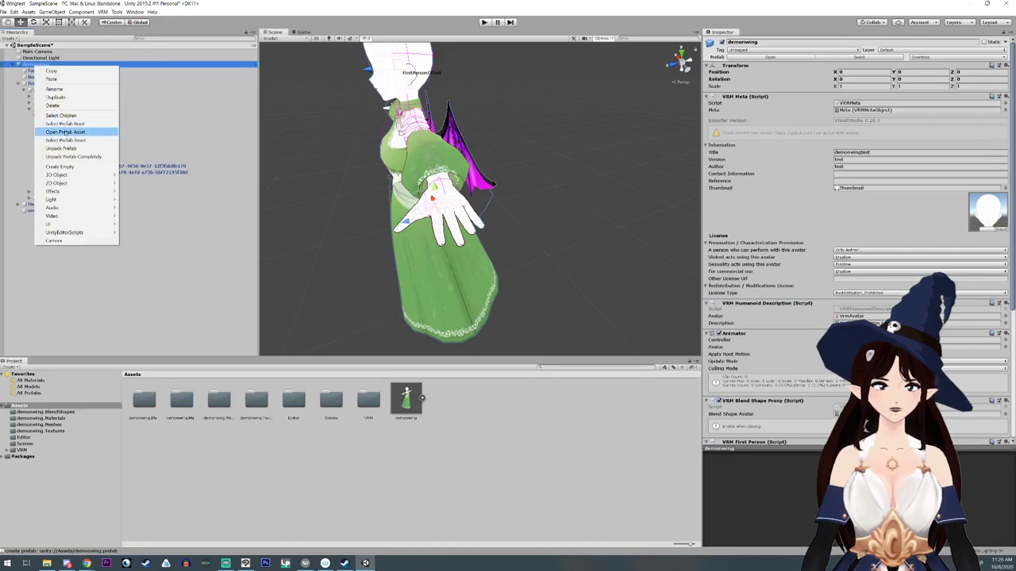
{"action": "left_click", "coordinate": [66, 133]}
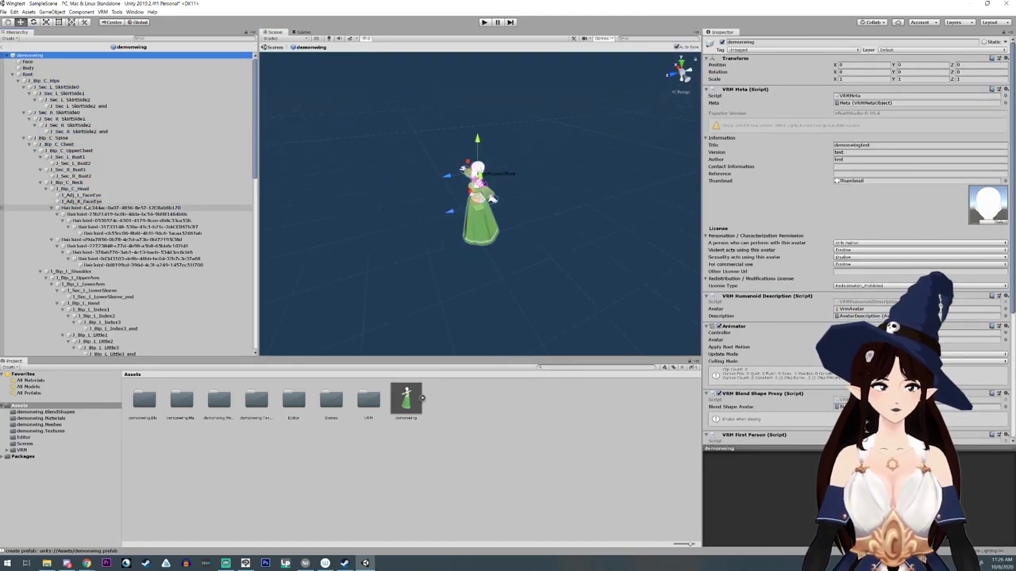
{"action": "left_click", "coordinate": [116, 12]}
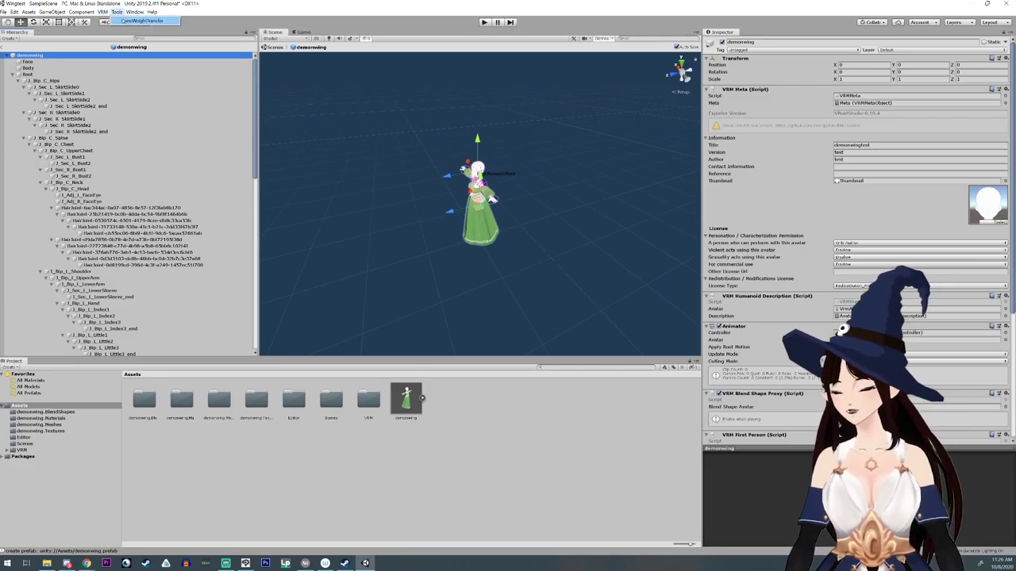
{"action": "left_click", "coordinate": [136, 19]}
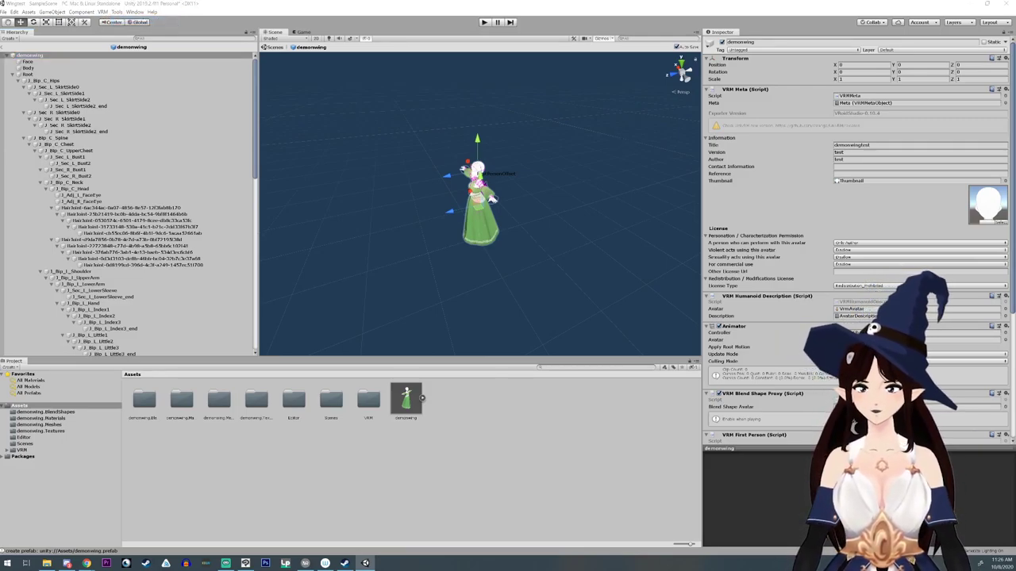
{"action": "left_click_drag", "start_coordinate": [280, 206], "coordinate": [640, 186]}
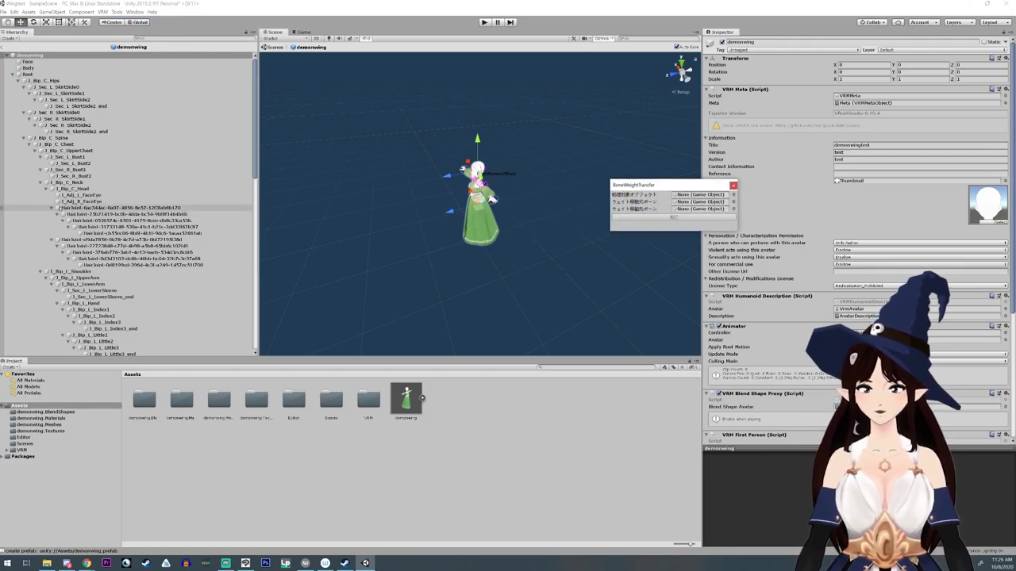
- Reparent both wing HairJoint bones from J_Bip_C_Head to J_Bip_C_UpperChest
{"action": "left_click", "coordinate": [52, 207]}
{"action": "left_click", "coordinate": [52, 214]}
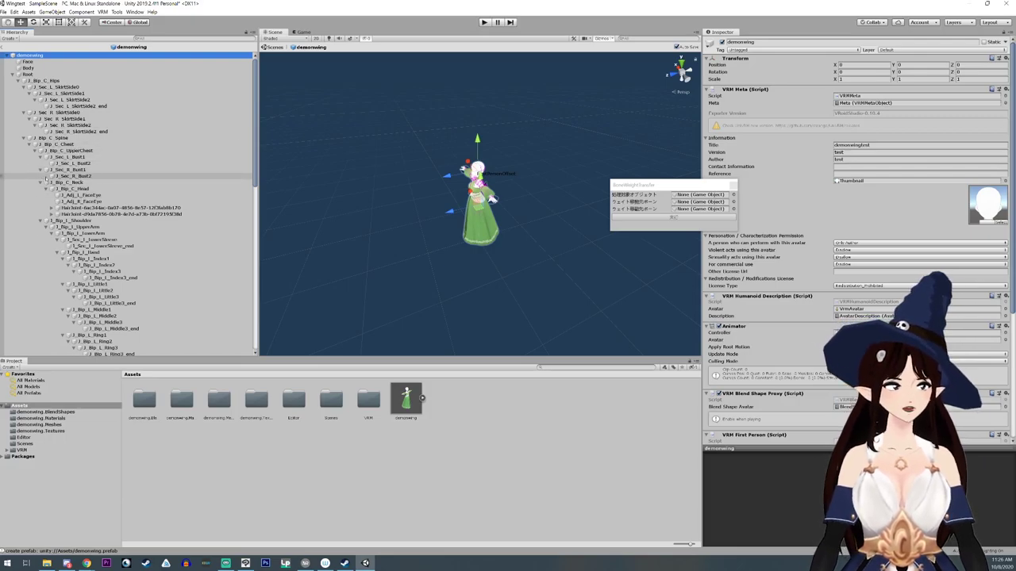
{"action": "left_click_drag", "start_coordinate": [87, 208], "coordinate": [92, 152]}
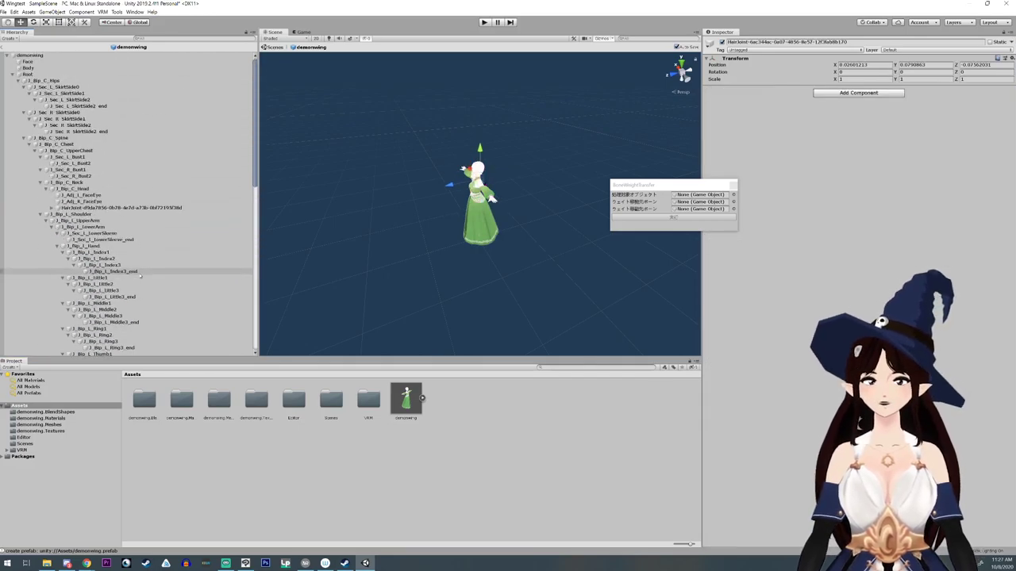
{"action": "left_click_drag", "start_coordinate": [87, 208], "coordinate": [87, 151]}
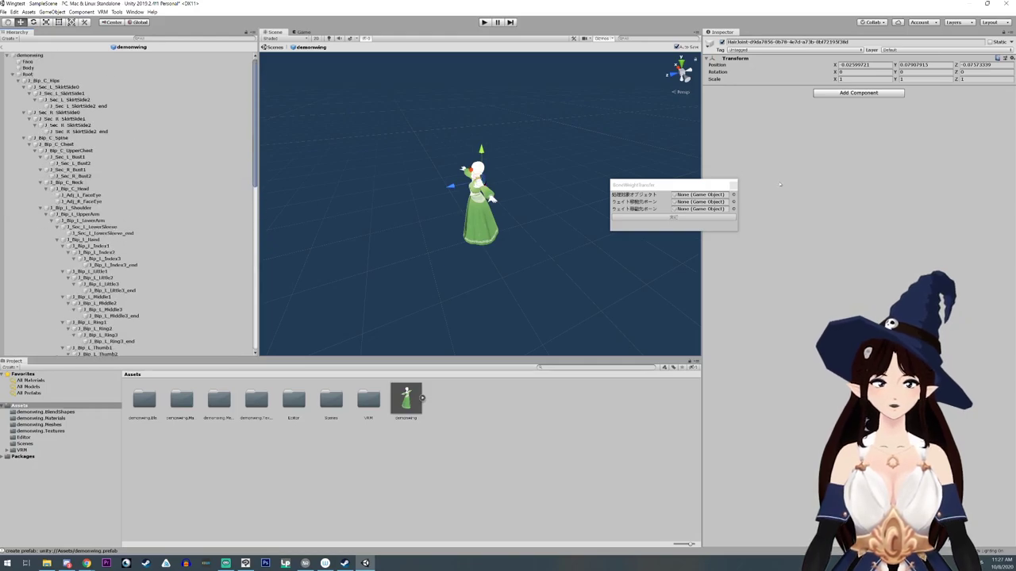
- Set J_Bip_C_Head as the source bone and J_Bip_C_UpperChest as the destination bone in BoneWeightTransfer
{"action": "left_click_drag", "start_coordinate": [680, 186], "coordinate": [307, 177]}
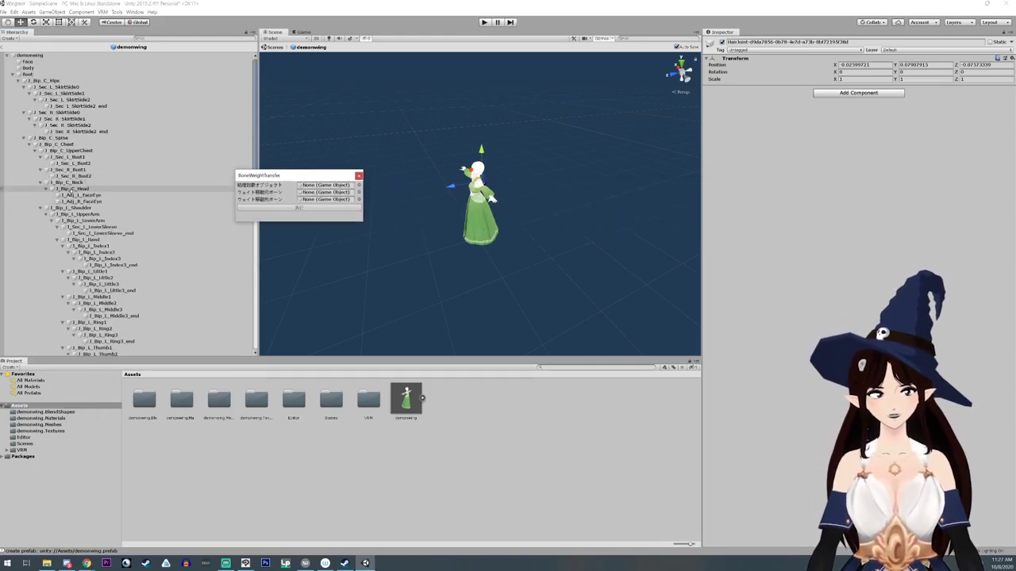
{"action": "left_click", "coordinate": [72, 189]}
{"action": "left_click_drag", "start_coordinate": [72, 189], "coordinate": [325, 192]}
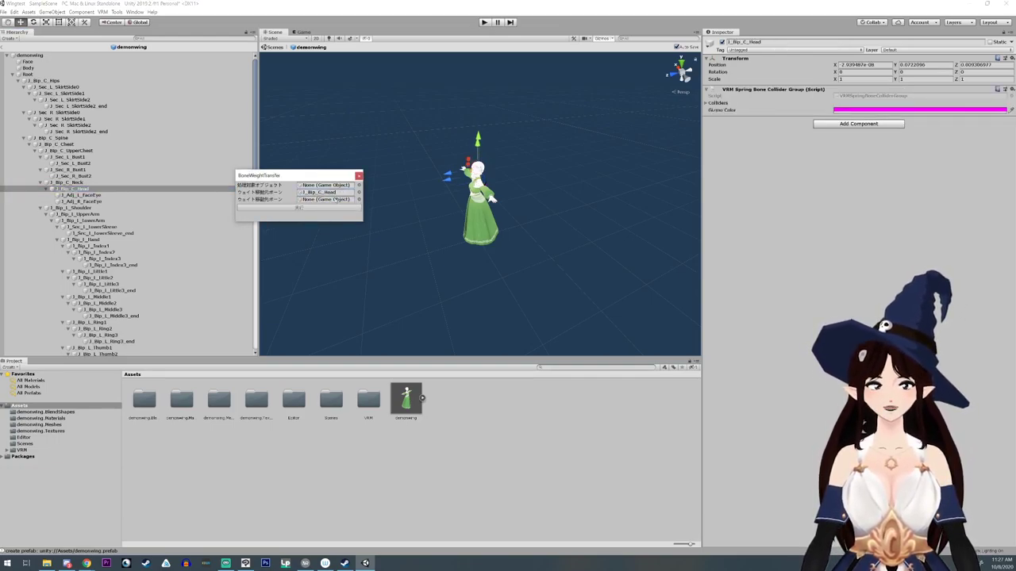
{"action": "left_click_drag", "start_coordinate": [75, 151], "coordinate": [321, 200]}
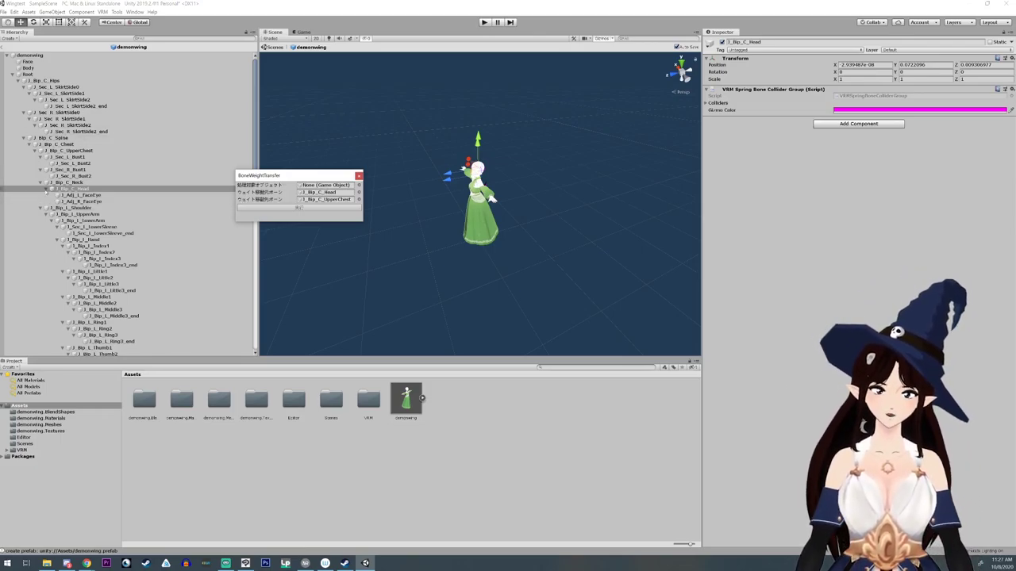
- Try to run the bone weight transfer with each of the two wing HairJoint bones as the target object
{"action": "left_click", "coordinate": [41, 182]}
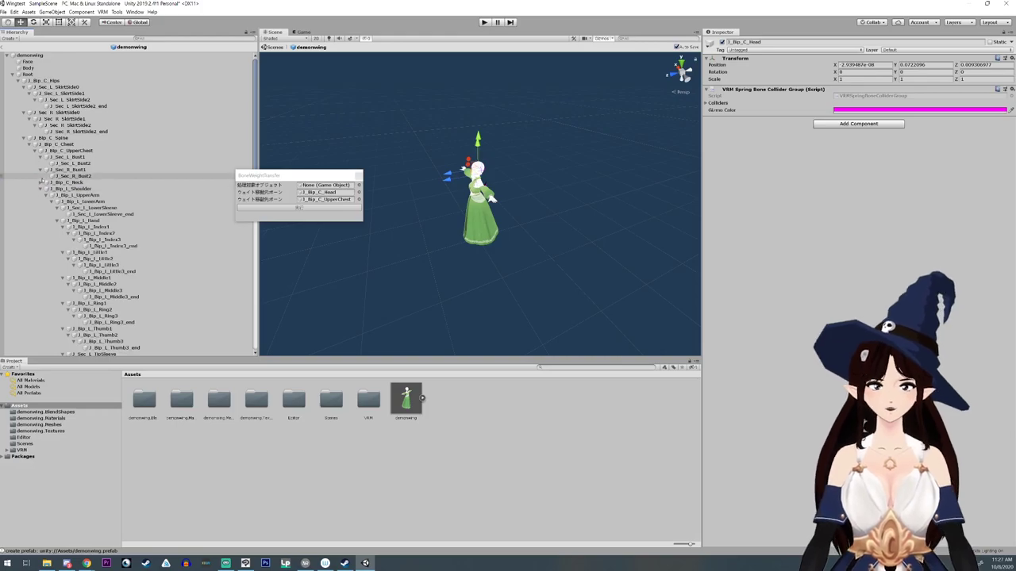
{"action": "left_click", "coordinate": [41, 189]}
{"action": "left_click", "coordinate": [41, 195]}
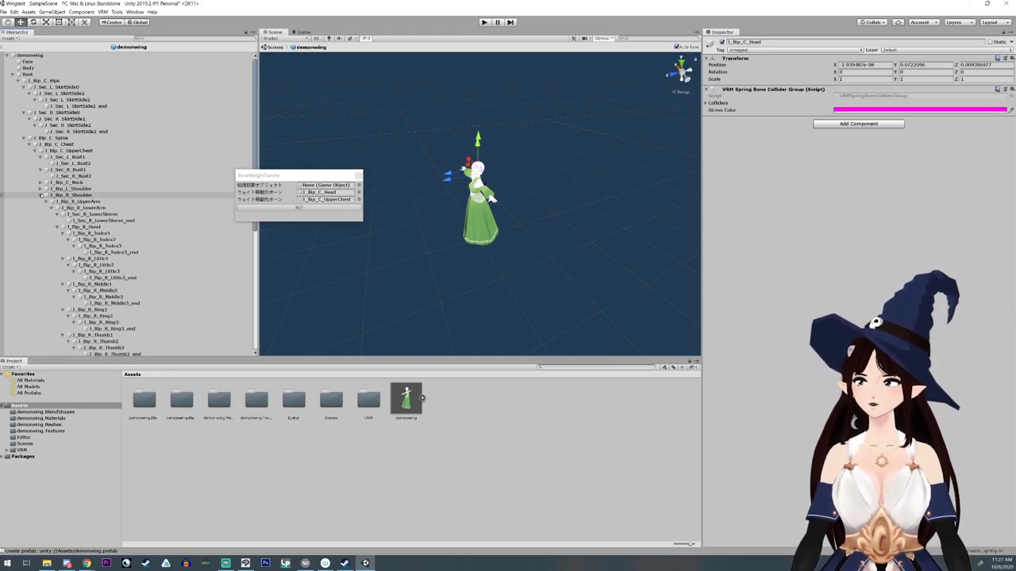
{"action": "left_click", "coordinate": [280, 197]}
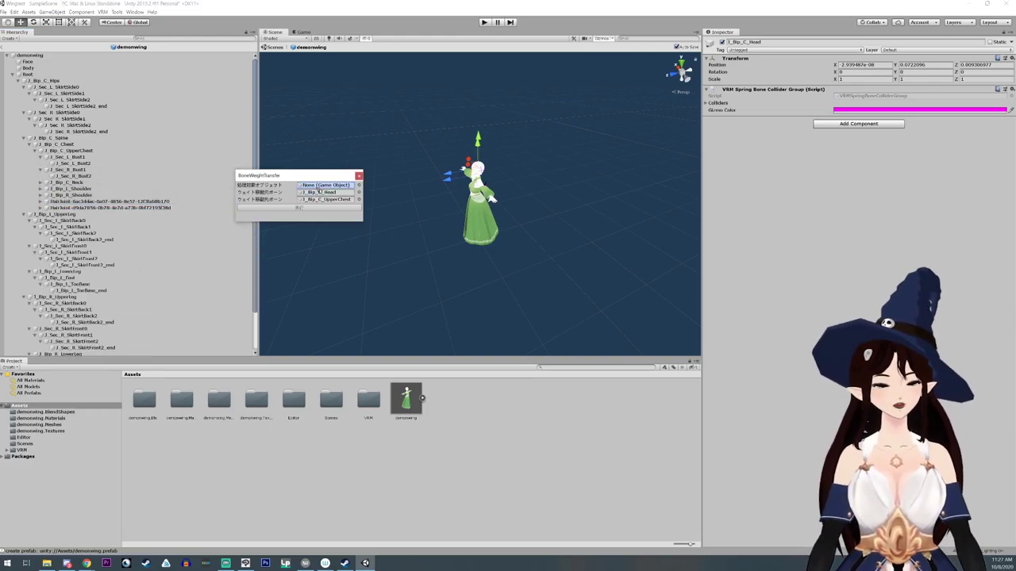
{"action": "left_click_drag", "start_coordinate": [319, 190], "coordinate": [319, 186]}
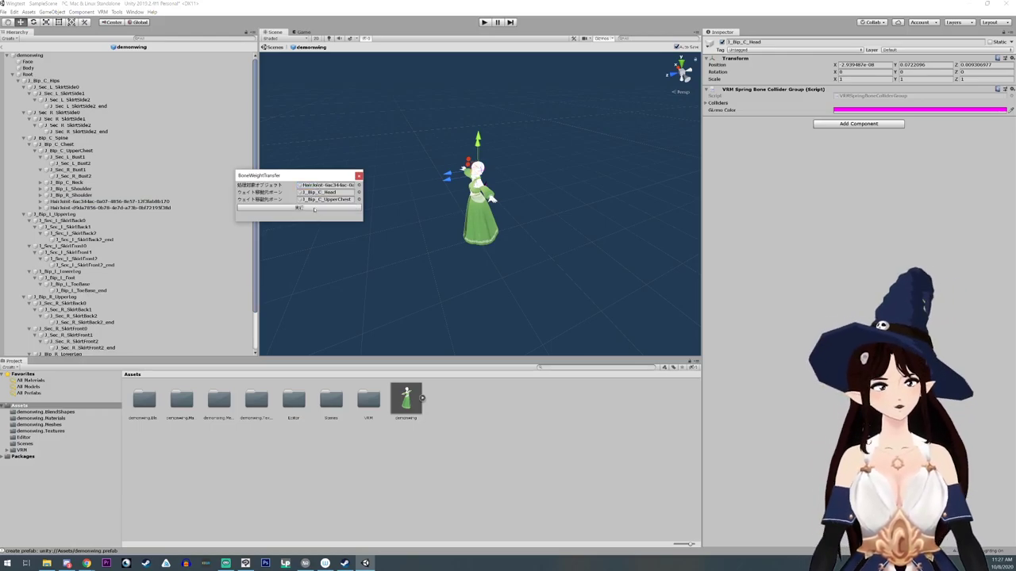
{"action": "left_click", "coordinate": [314, 209]}
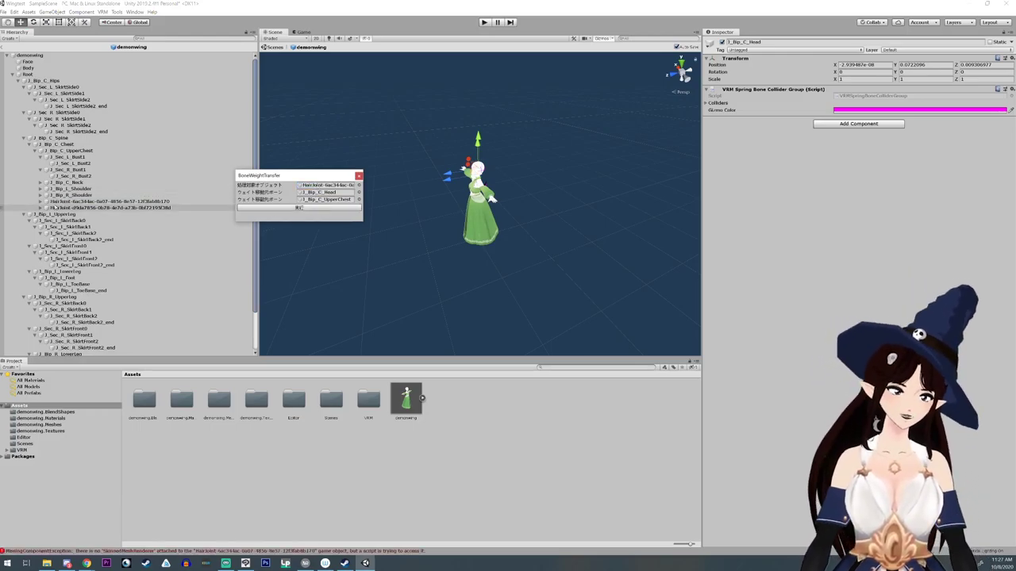
{"action": "left_click_drag", "start_coordinate": [55, 208], "coordinate": [321, 192]}
{"action": "left_click", "coordinate": [317, 209]}
- Transfer the bone weights of the Hair001 and Hair002 meshes from J_Bip_C_Head to J_Bip_C_UpperChest
{"action": "left_click_drag", "start_coordinate": [536, 258], "coordinate": [436, 264], "text": "alt"}
{"action": "left_click", "coordinate": [455, 228]}
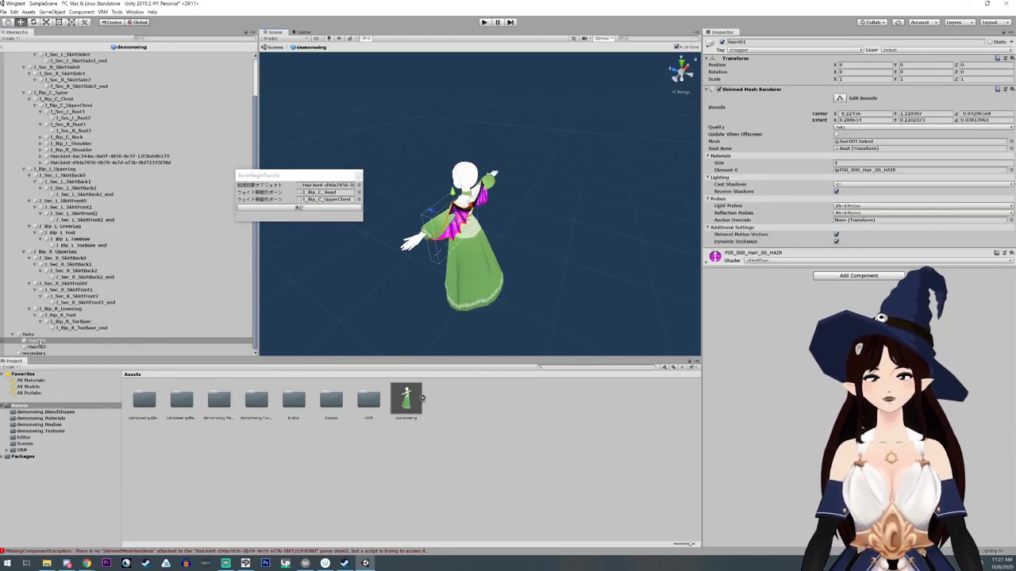
{"action": "left_click_drag", "start_coordinate": [38, 341], "coordinate": [312, 187]}
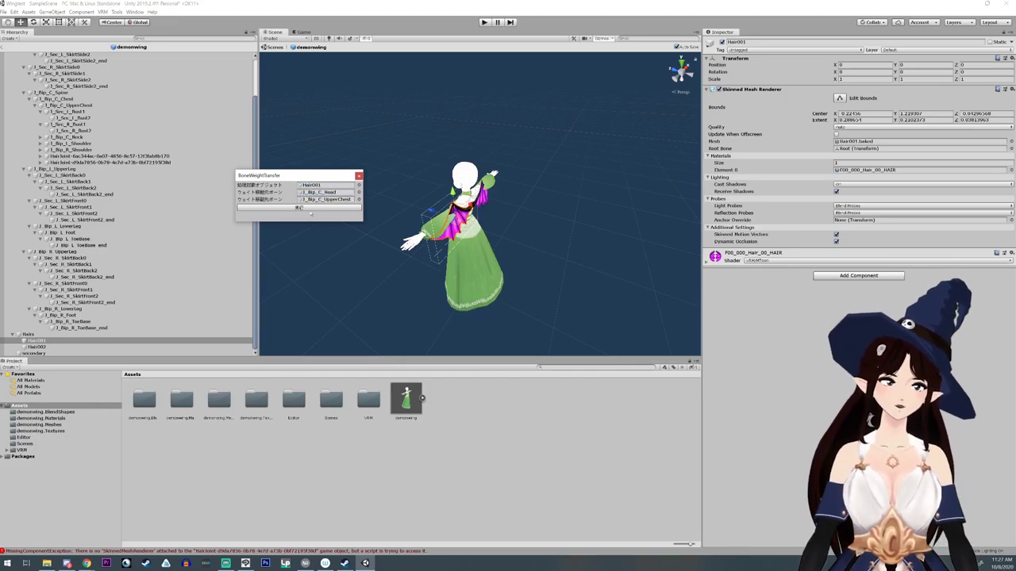
{"action": "left_click", "coordinate": [308, 208]}
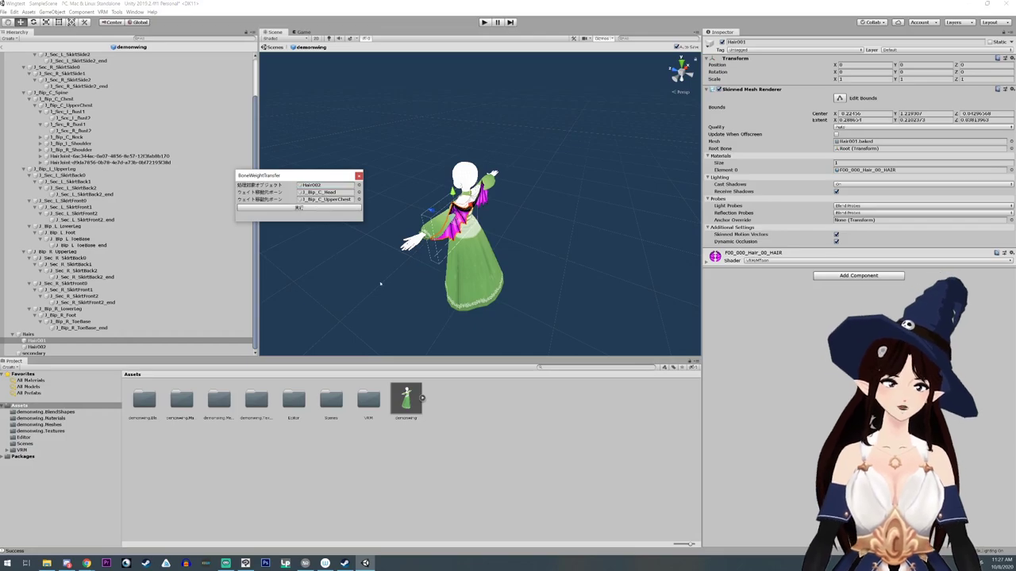
- Leave the prefab for SampleScene, start play mode and switch back to the Scene view
{"action": "scroll", "coordinate": [381, 284], "scroll_direction": "up", "scroll_amount": 4}
{"action": "scroll", "coordinate": [380, 284], "scroll_direction": "down", "scroll_amount": 4}
{"action": "scroll", "coordinate": [380, 284], "scroll_direction": "up", "scroll_amount": 4}
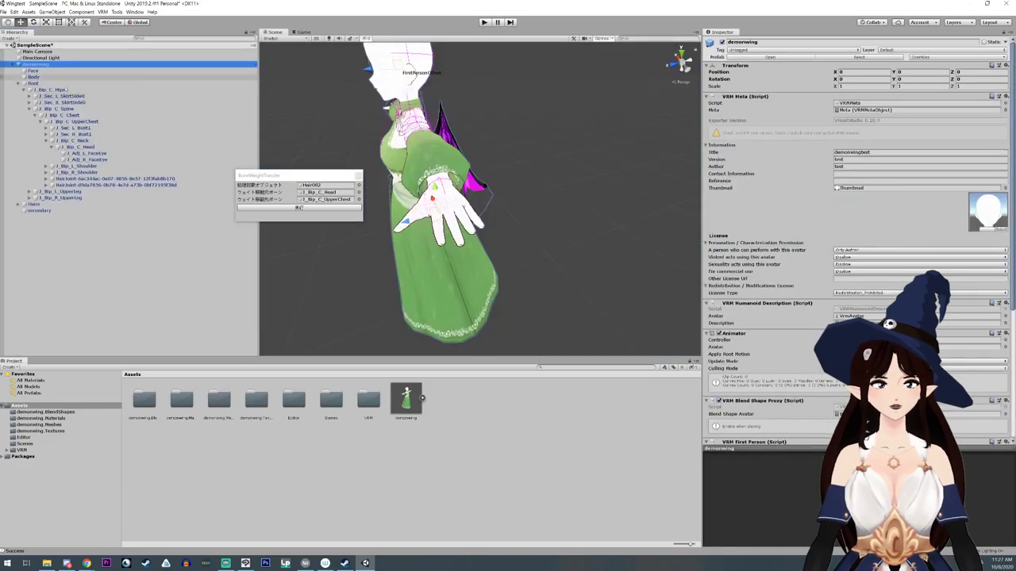
{"action": "left_click_drag", "start_coordinate": [477, 198], "coordinate": [471, 17], "text": "alt"}
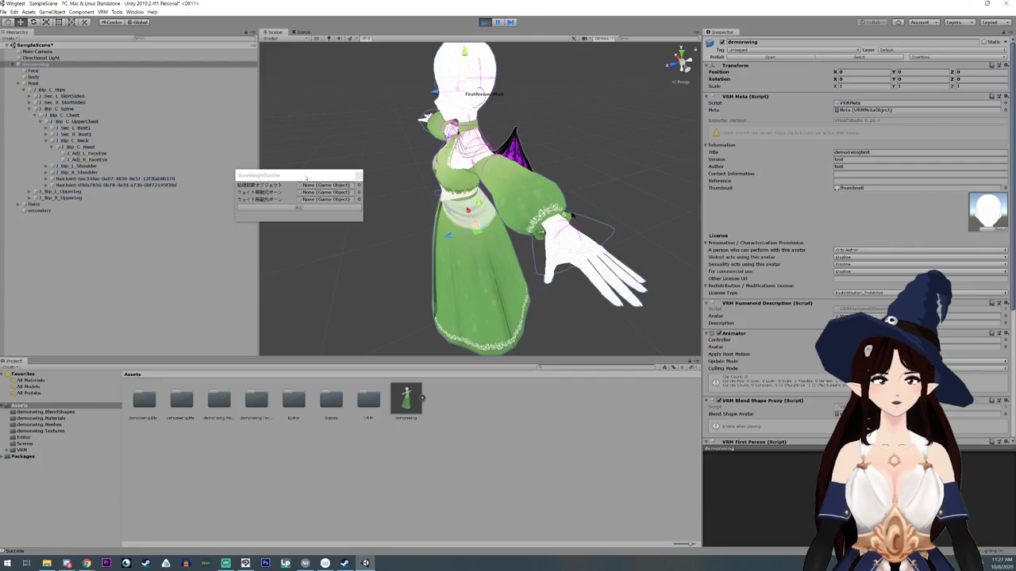
{"action": "left_click_drag", "start_coordinate": [305, 177], "coordinate": [206, 255]}
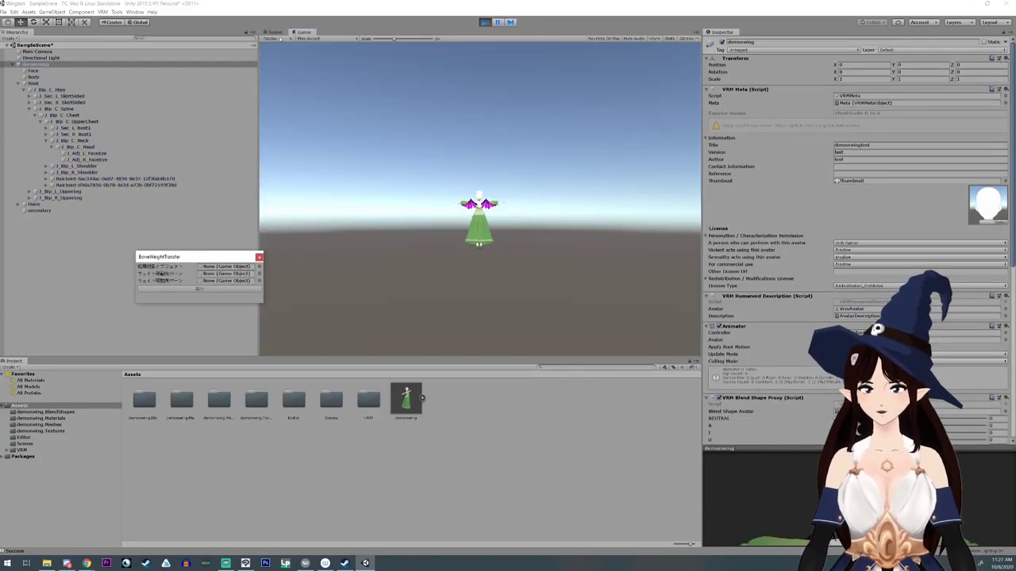
{"action": "left_click", "coordinate": [276, 31]}
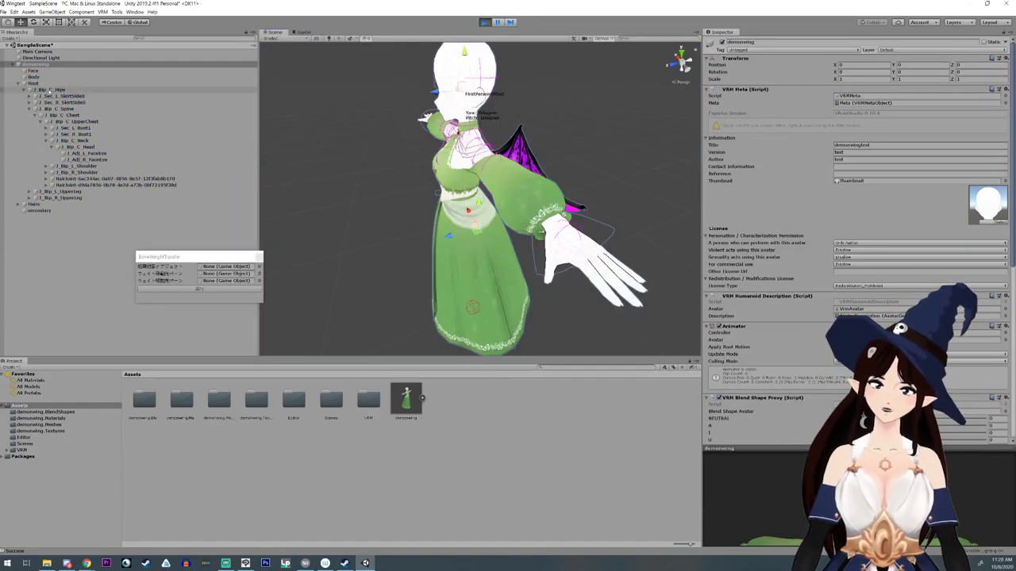
- Rotate the J_Bip_C_Head bone in play mode to test whether the wings follow the head
{"action": "left_click", "coordinate": [52, 89]}
{"action": "left_click_drag", "start_coordinate": [465, 255], "coordinate": [408, 246], "text": "alt"}
{"action": "key", "text": "e"}
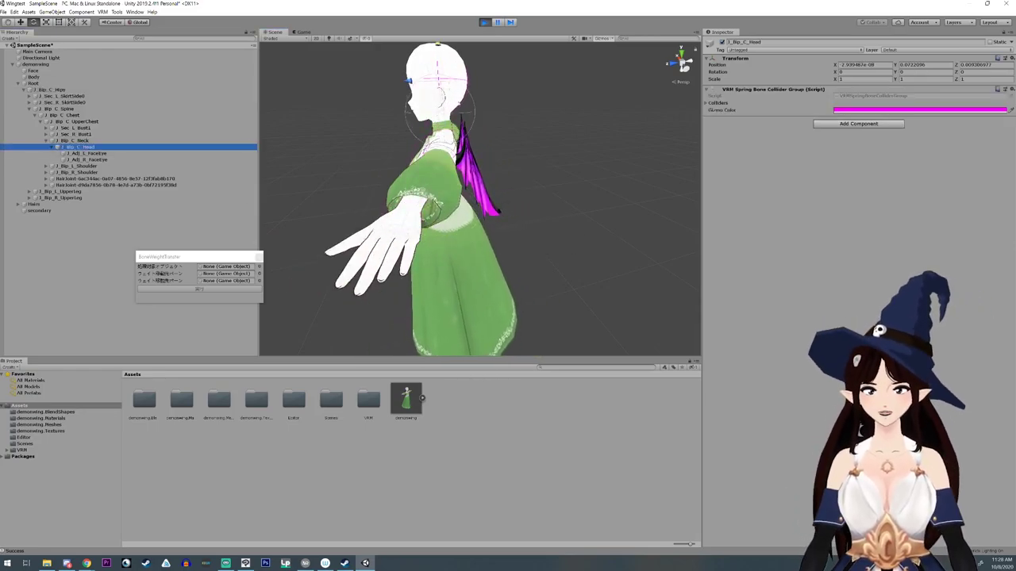
{"action": "left_click_drag", "start_coordinate": [467, 115], "coordinate": [426, 117]}
{"action": "left_click_drag", "start_coordinate": [505, 123], "coordinate": [496, 121]}
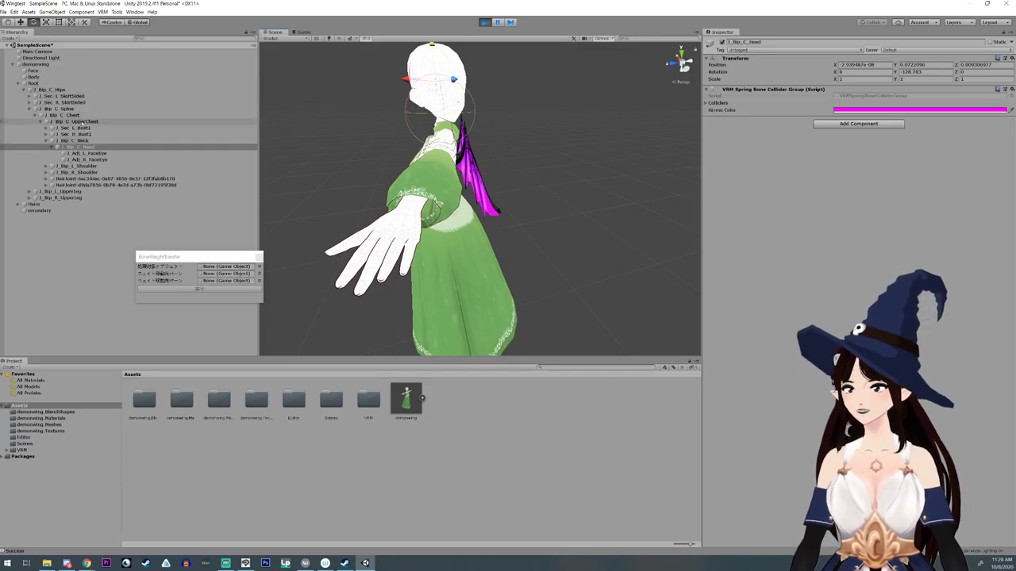
- Rotate the upper chest and chest bones to test whether the wings follow the torso, and stop play mode
{"action": "left_click", "coordinate": [79, 121]}
{"action": "left_click_drag", "start_coordinate": [463, 167], "coordinate": [507, 209]}
{"action": "left_click", "coordinate": [65, 115]}
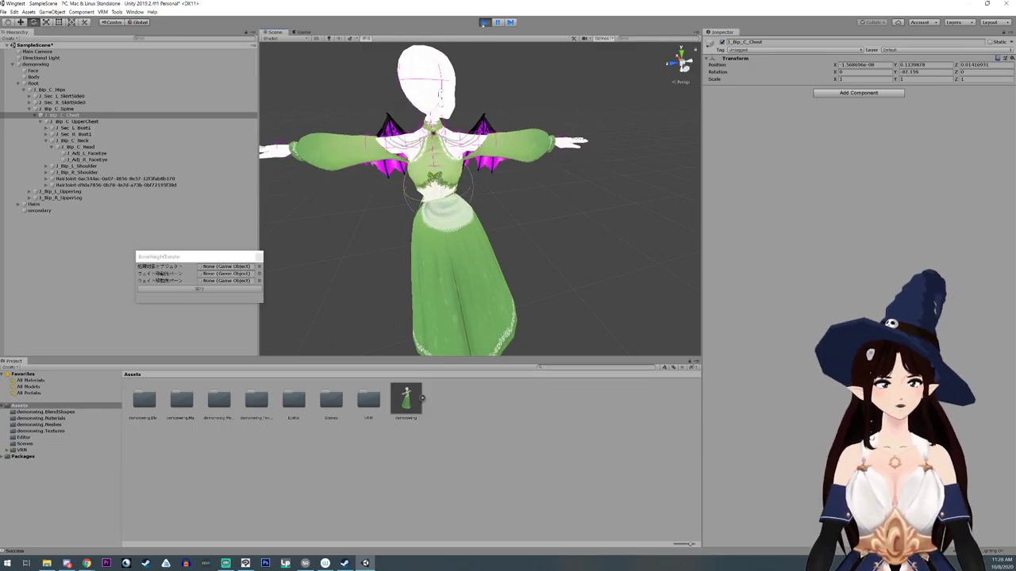
{"action": "left_click", "coordinate": [484, 22]}
- In the secondary object, set the first wing spring bone's stiffness force to 1.58 and drag force to 0.386
{"action": "left_click", "coordinate": [39, 210]}
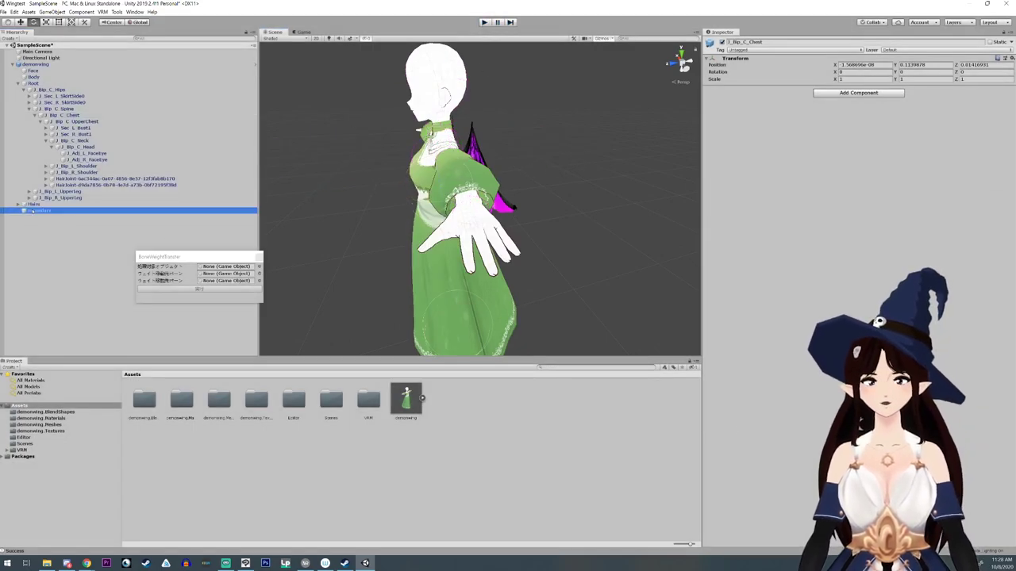
{"action": "scroll", "coordinate": [792, 283], "scroll_direction": "down", "scroll_amount": 5}
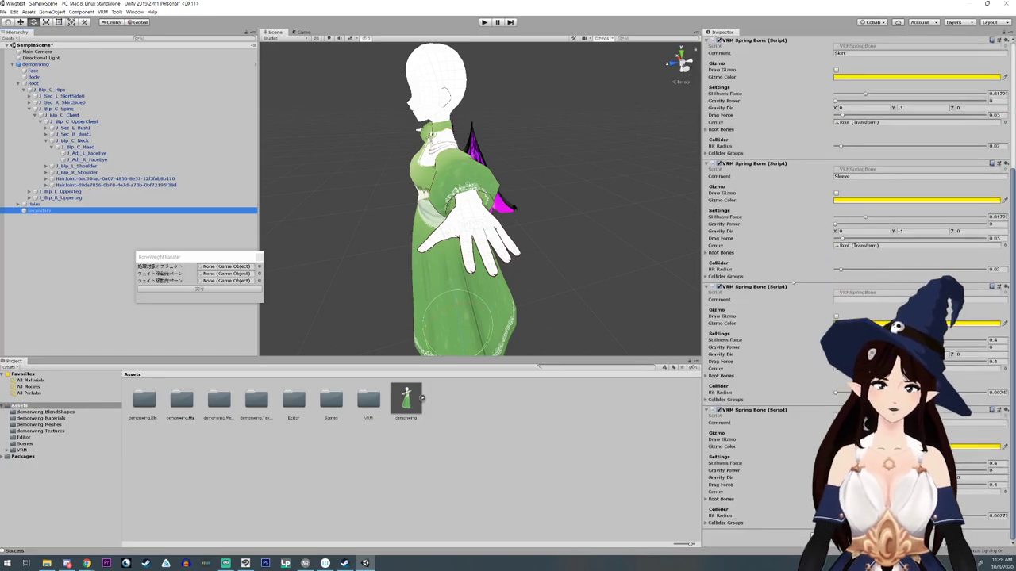
{"action": "left_click", "coordinate": [103, 180]}
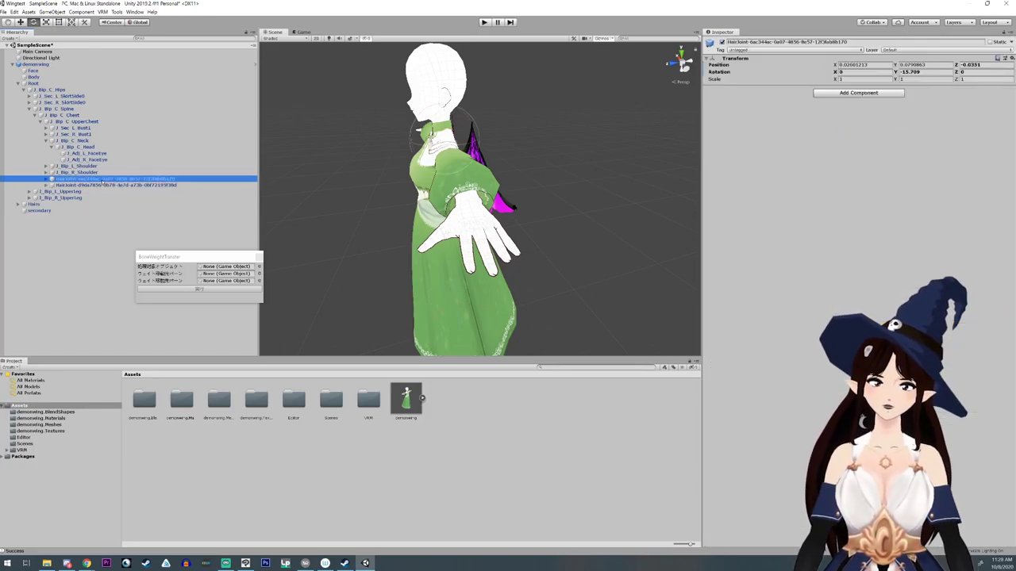
{"action": "left_click", "coordinate": [39, 211]}
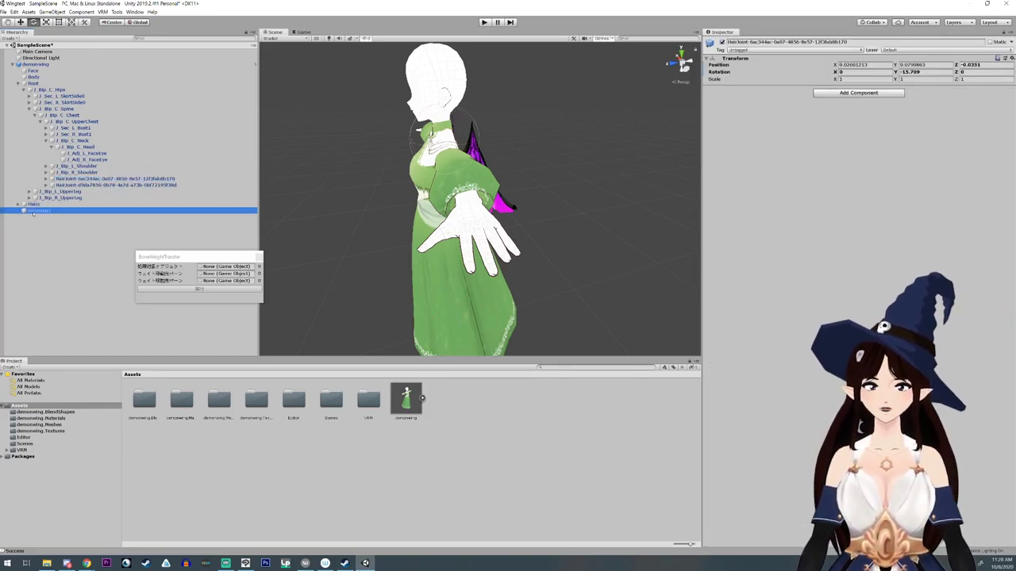
{"action": "left_click", "coordinate": [77, 179]}
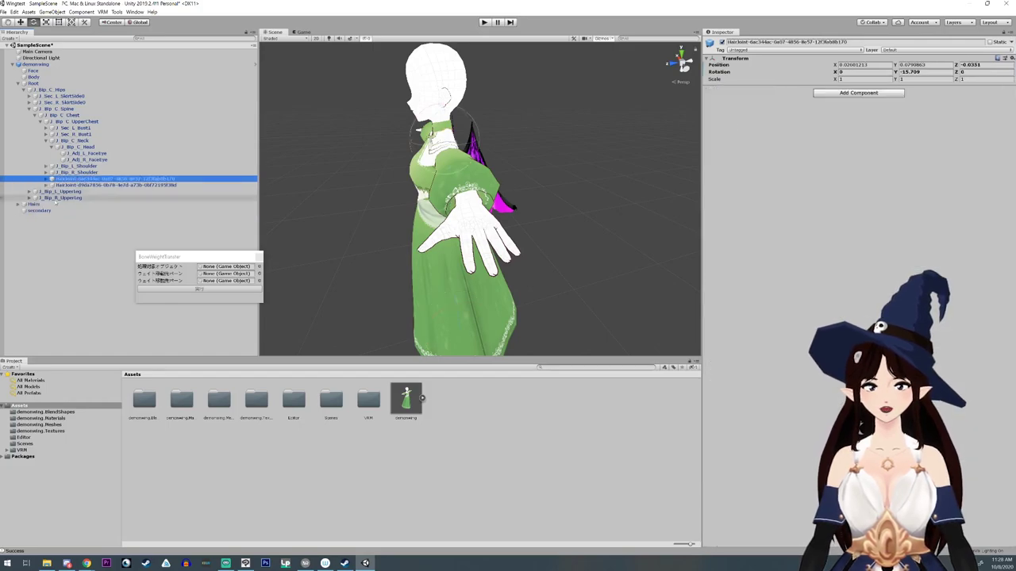
{"action": "left_click", "coordinate": [43, 210]}
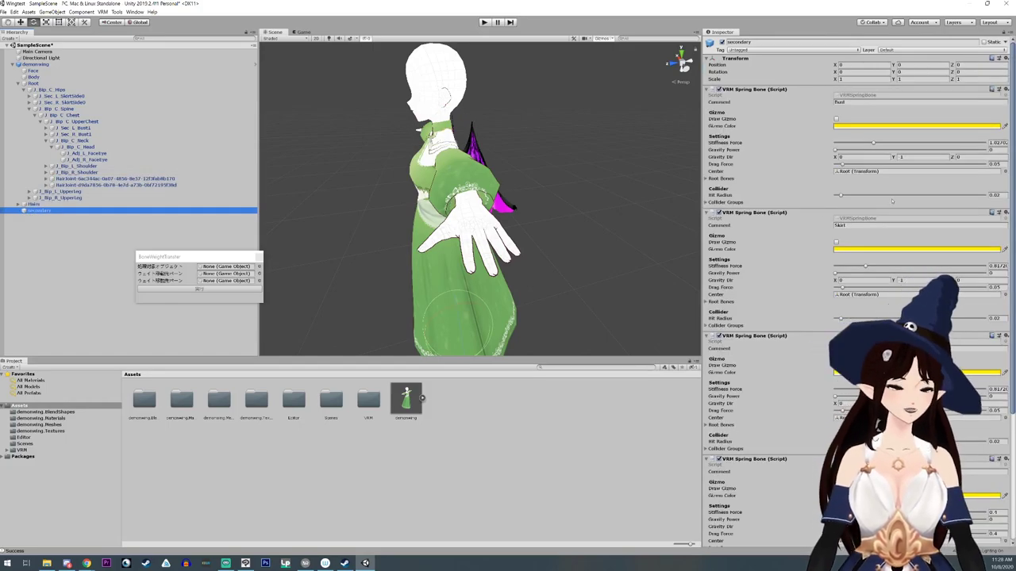
{"action": "scroll", "coordinate": [848, 286], "scroll_direction": "down", "scroll_amount": 5}
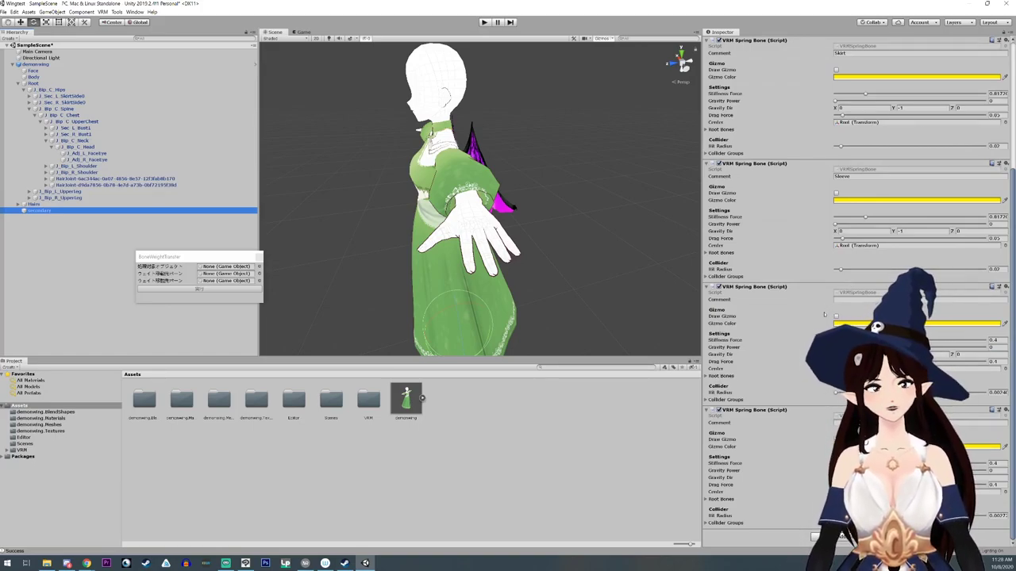
{"action": "left_click", "coordinate": [707, 376]}
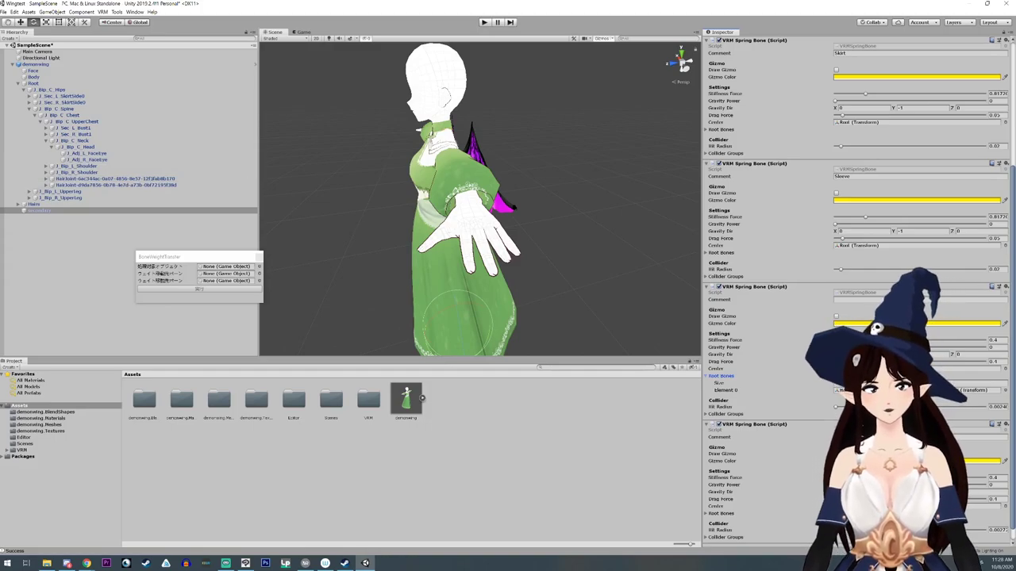
{"action": "left_click_drag", "start_coordinate": [850, 341], "coordinate": [890, 362]}
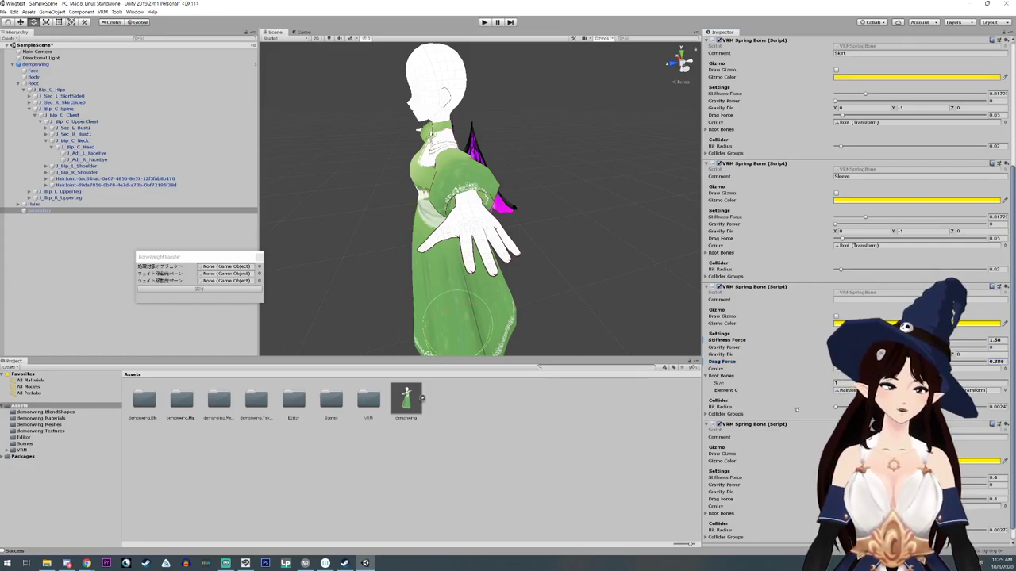
- Raise the stiffness force of the second wing spring bone to 1.52 after expanding its root bones
{"action": "scroll", "coordinate": [796, 410], "scroll_direction": "down", "scroll_amount": 1}
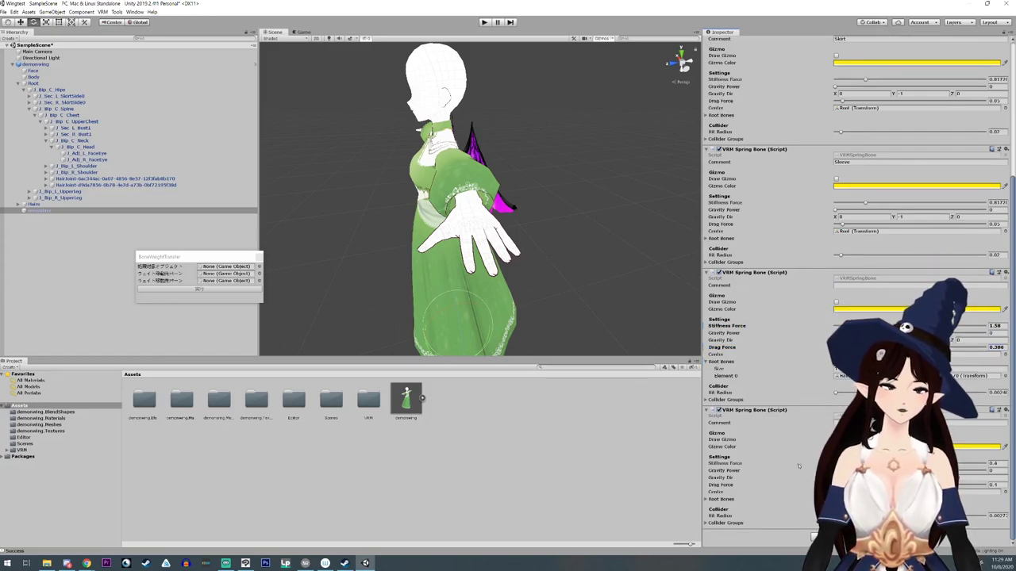
{"action": "left_click", "coordinate": [706, 499]}
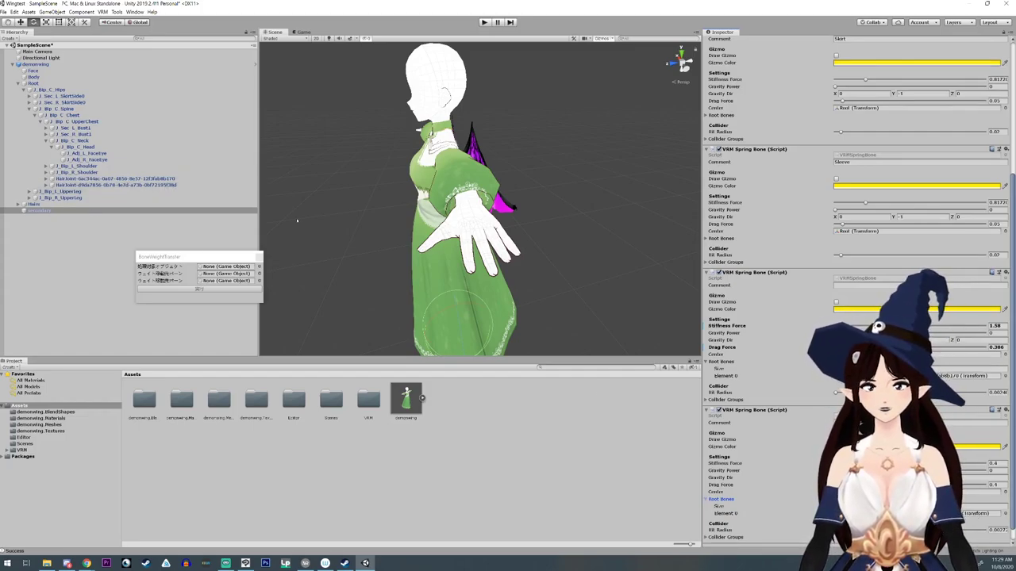
{"action": "left_click_drag", "start_coordinate": [850, 464], "coordinate": [883, 463]}
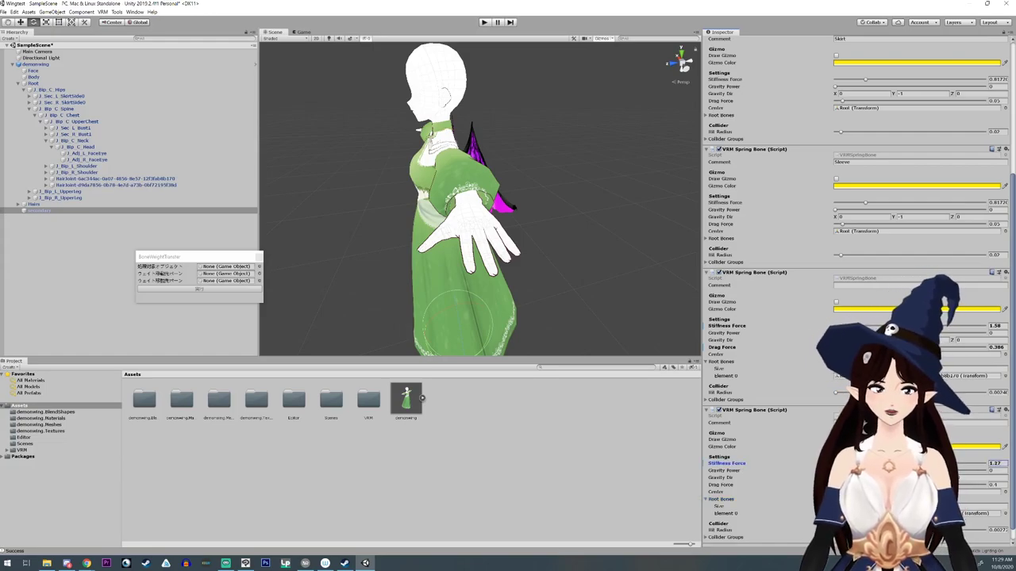
- Rename the HairJoint-d9da7856 bone under the upper chest as wing1
{"action": "left_click", "coordinate": [119, 185]}
{"action": "right_click", "coordinate": [131, 186]}
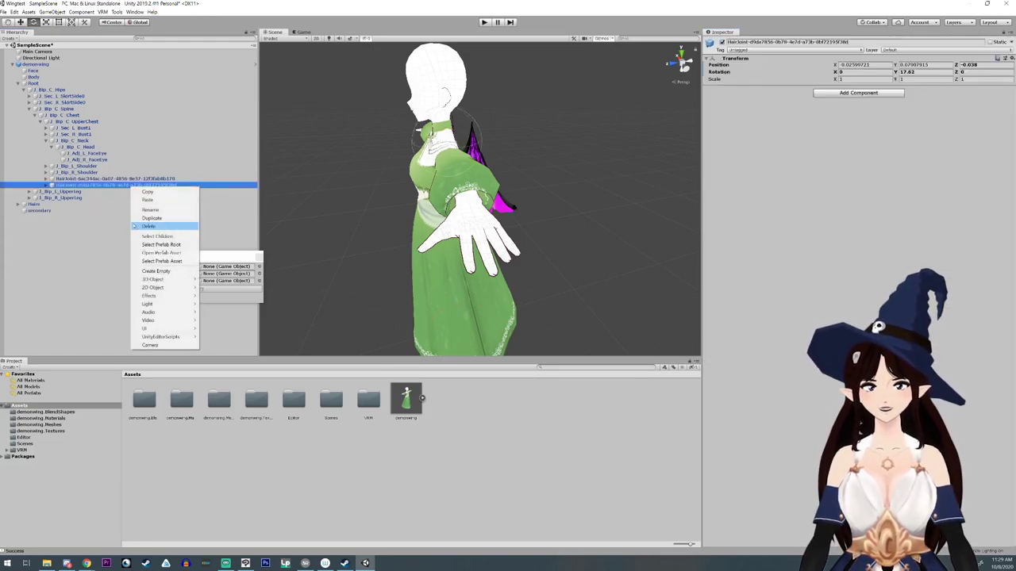
{"action": "left_click", "coordinate": [150, 209]}
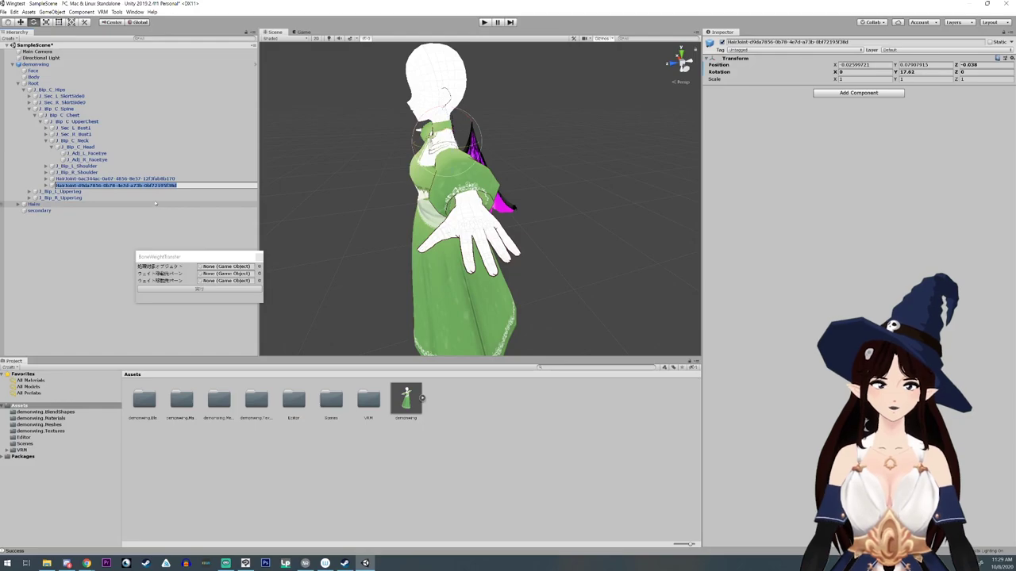
{"action": "type", "text": "wing1"}
{"action": "key", "text": "Return"}
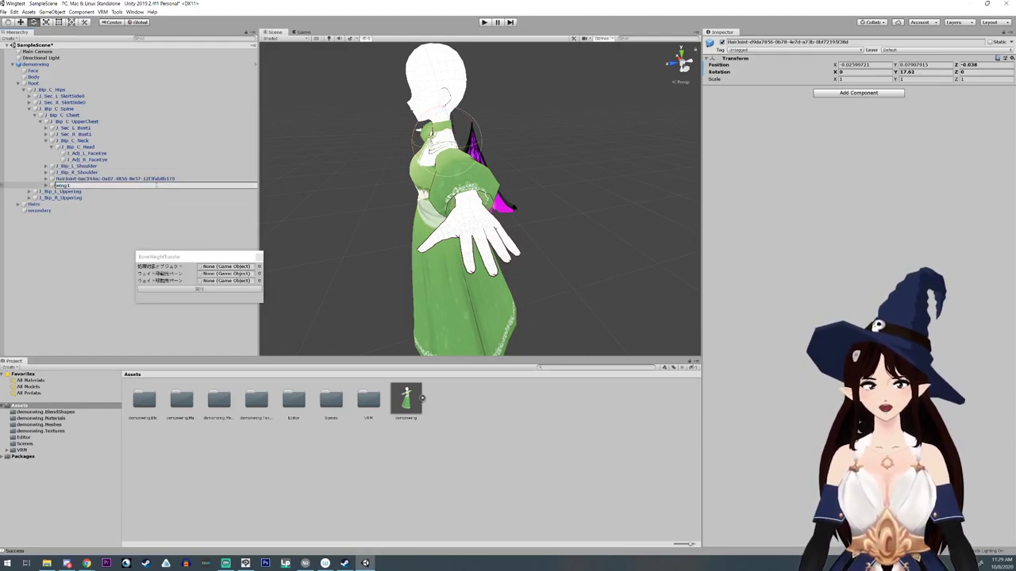
- Rename the remaining HairJoint bone under the upper chest as wing2
{"action": "left_click", "coordinate": [156, 179]}
{"action": "right_click", "coordinate": [156, 179]}
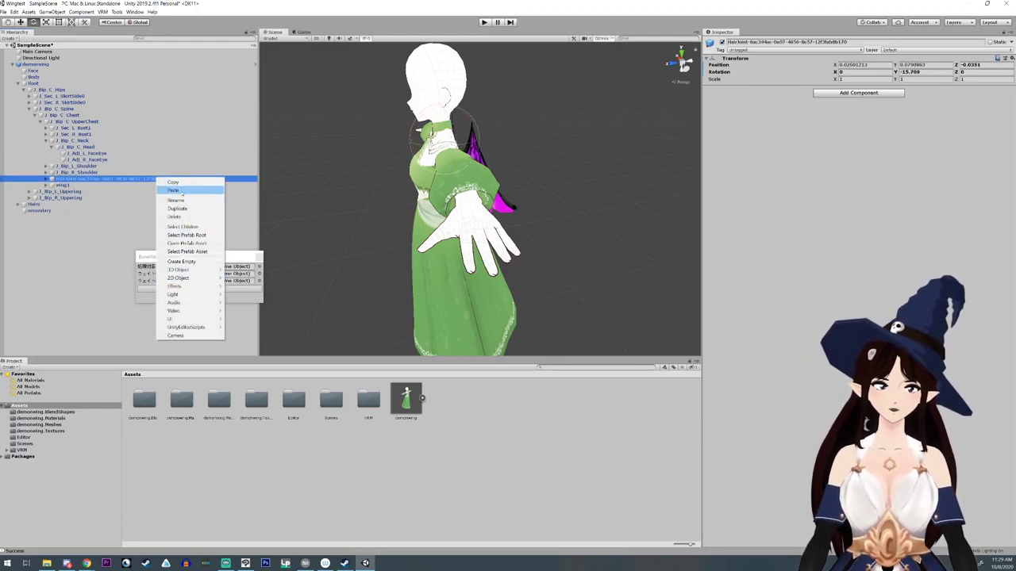
{"action": "left_click", "coordinate": [175, 200]}
{"action": "type", "text": "wing2"}
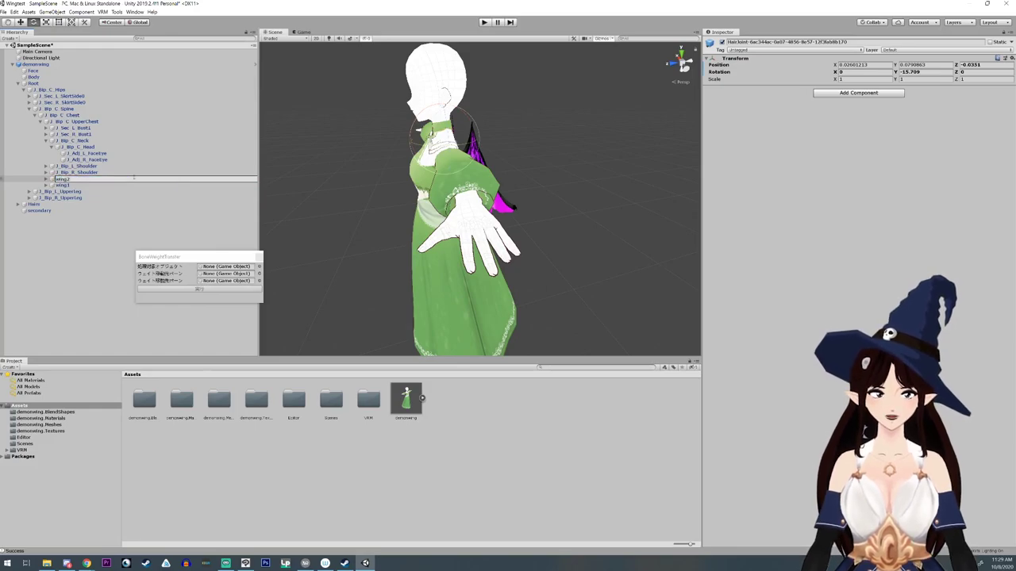
- Review the secondary spring bones, rotate J_Bip_C_Hips in play mode to test the wings' sway, and stop play mode
{"action": "left_click", "coordinate": [39, 211]}
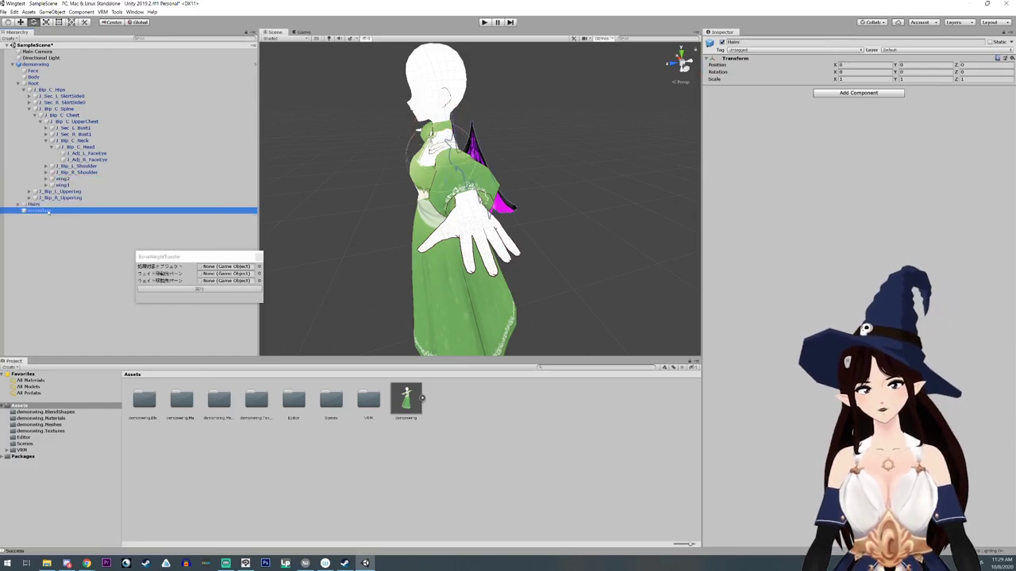
{"action": "scroll", "coordinate": [819, 315], "scroll_direction": "down", "scroll_amount": 5}
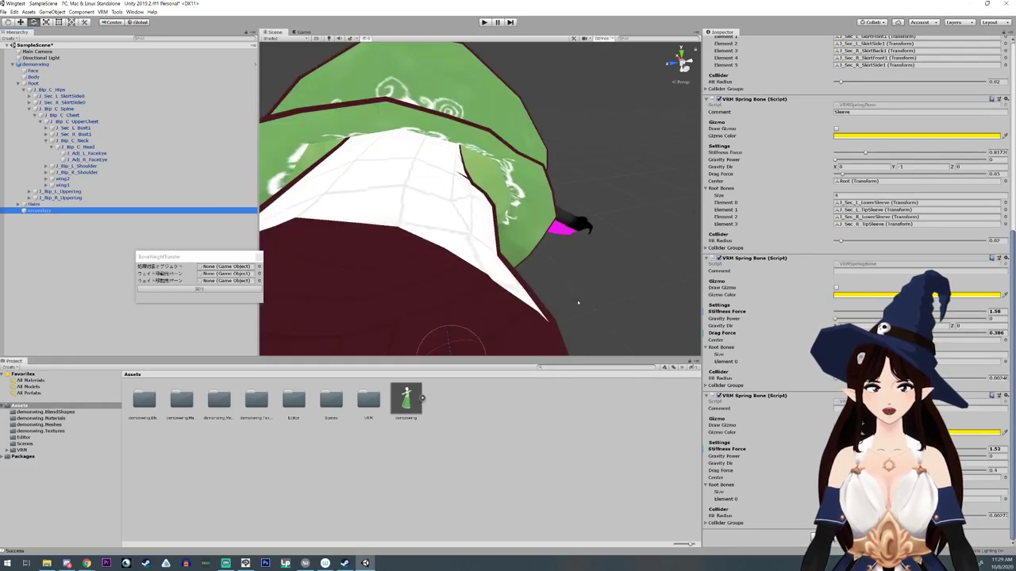
{"action": "left_click", "coordinate": [486, 22]}
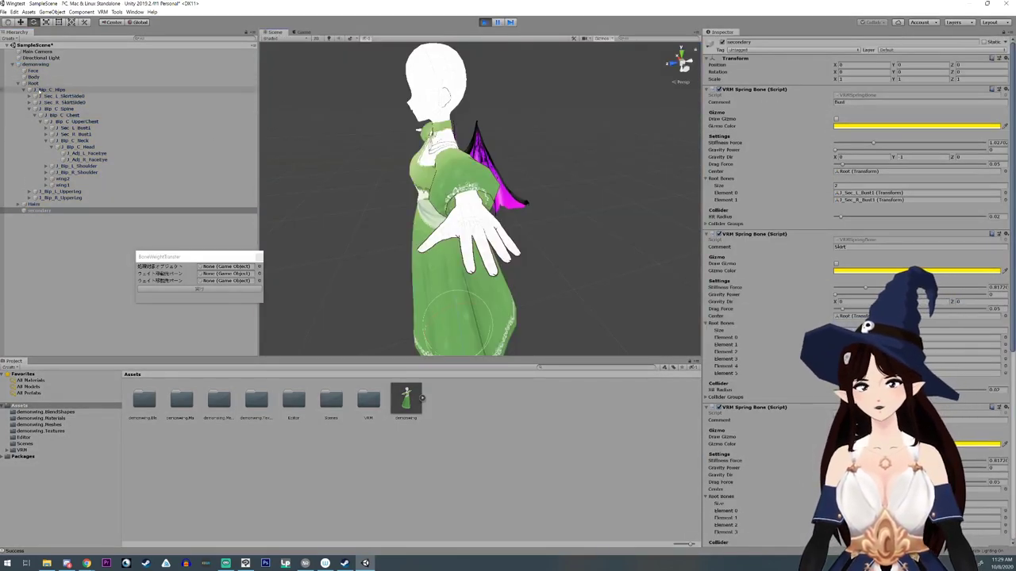
{"action": "left_click", "coordinate": [54, 90]}
{"action": "left_click_drag", "start_coordinate": [420, 208], "coordinate": [401, 216]}
{"action": "left_click_drag", "start_coordinate": [846, 72], "coordinate": [817, 71]}
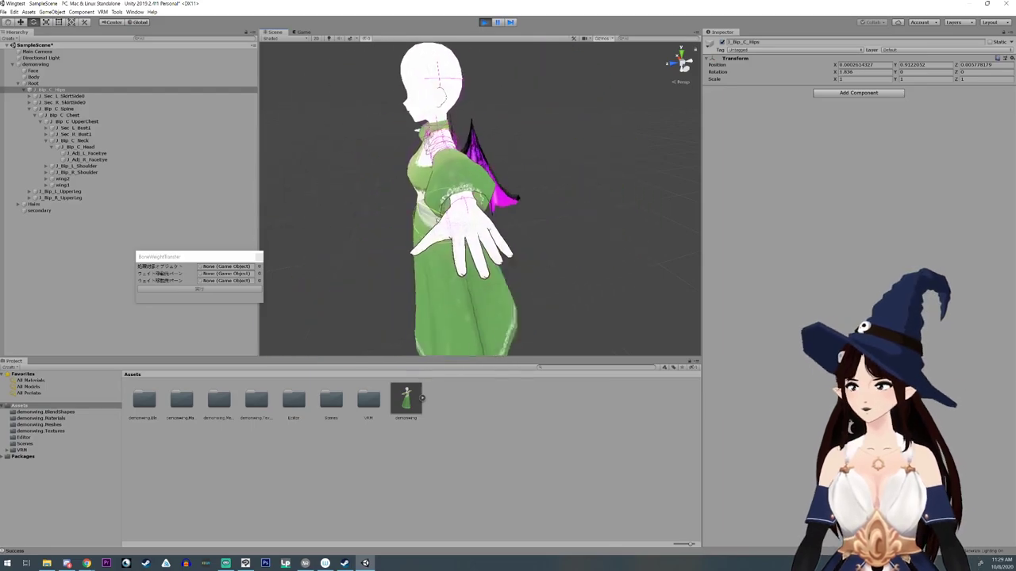
{"action": "left_click_drag", "start_coordinate": [421, 233], "coordinate": [349, 230]}
{"action": "left_click", "coordinate": [485, 23]}
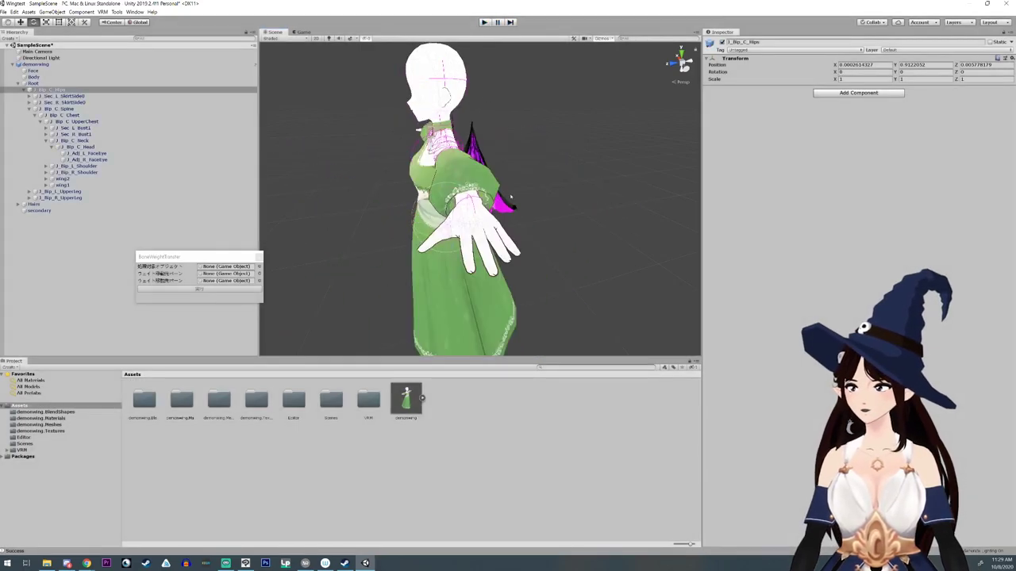
- Export the demonwing avatar as a UniVRM humanoid, saving it as demonwing.vrm in the project's Assets folder
{"action": "left_click_drag", "start_coordinate": [484, 178], "coordinate": [472, 255], "text": "alt"}
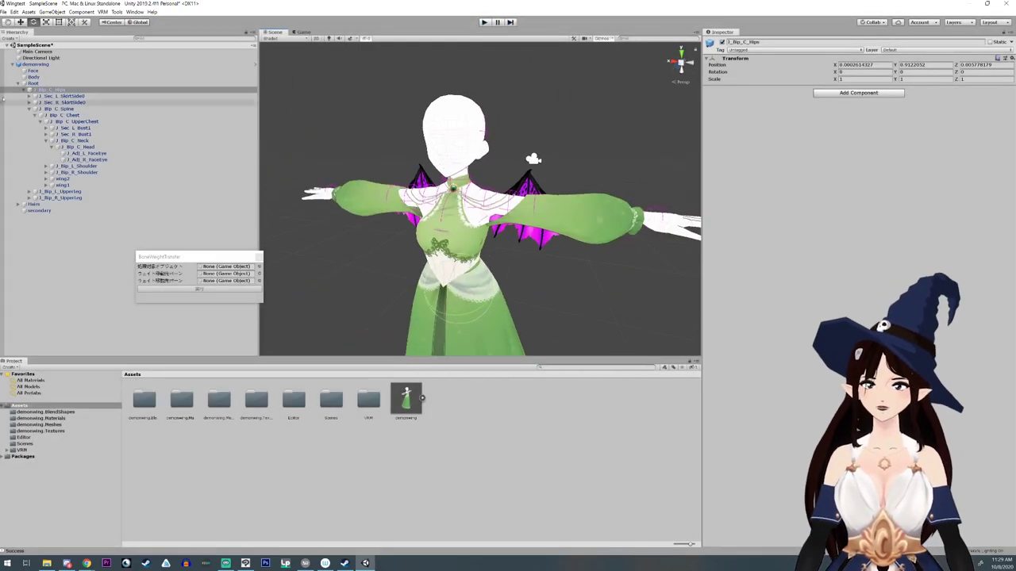
{"action": "left_click", "coordinate": [23, 65]}
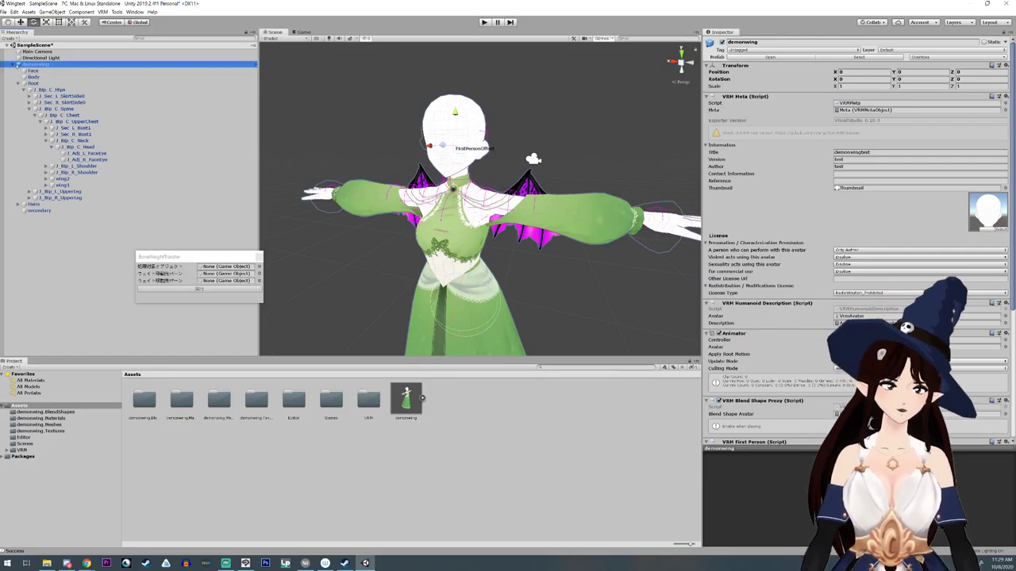
{"action": "left_click", "coordinate": [12, 64]}
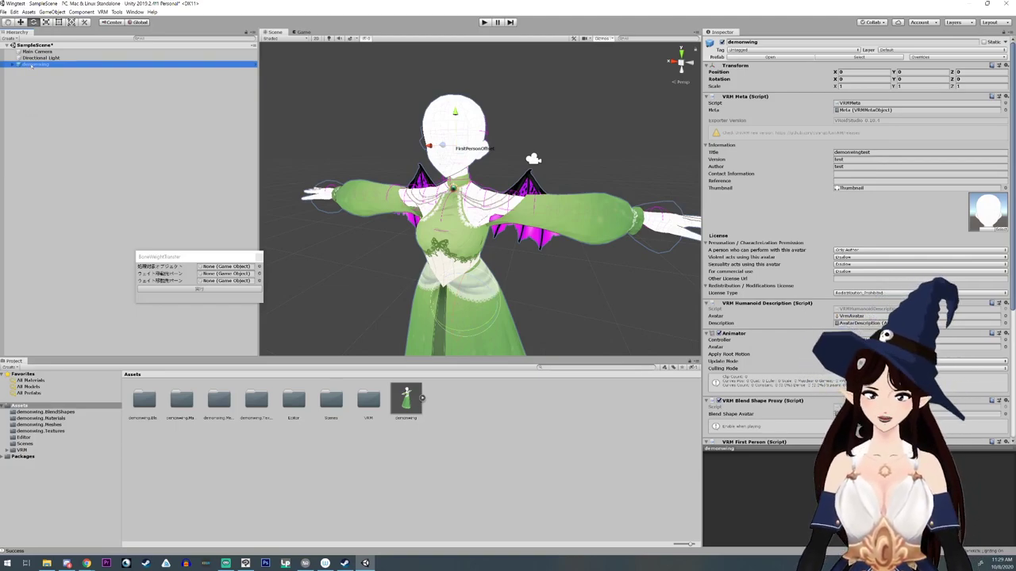
{"action": "left_click", "coordinate": [103, 12]}
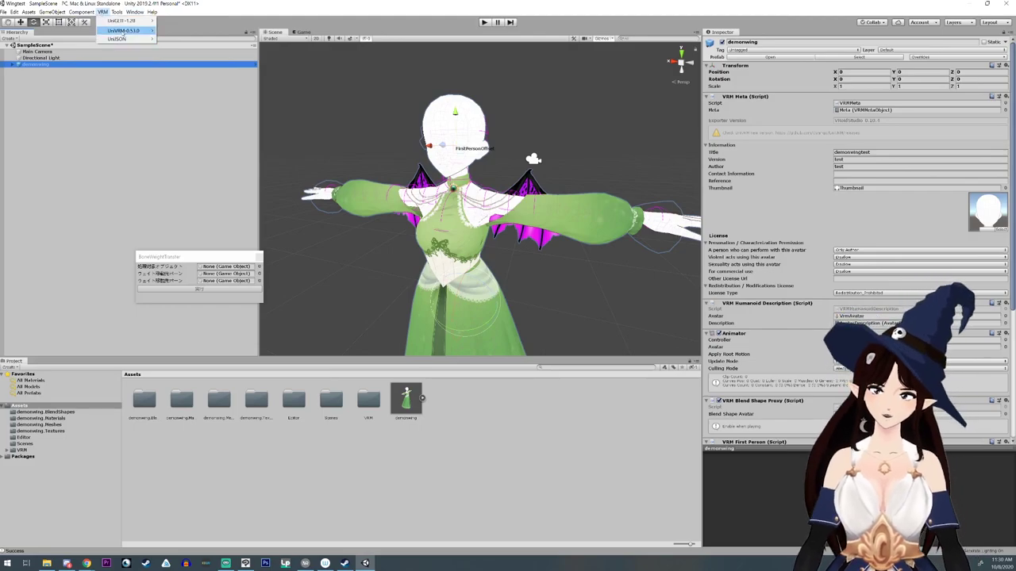
{"action": "mouse_move", "coordinate": [121, 32]}
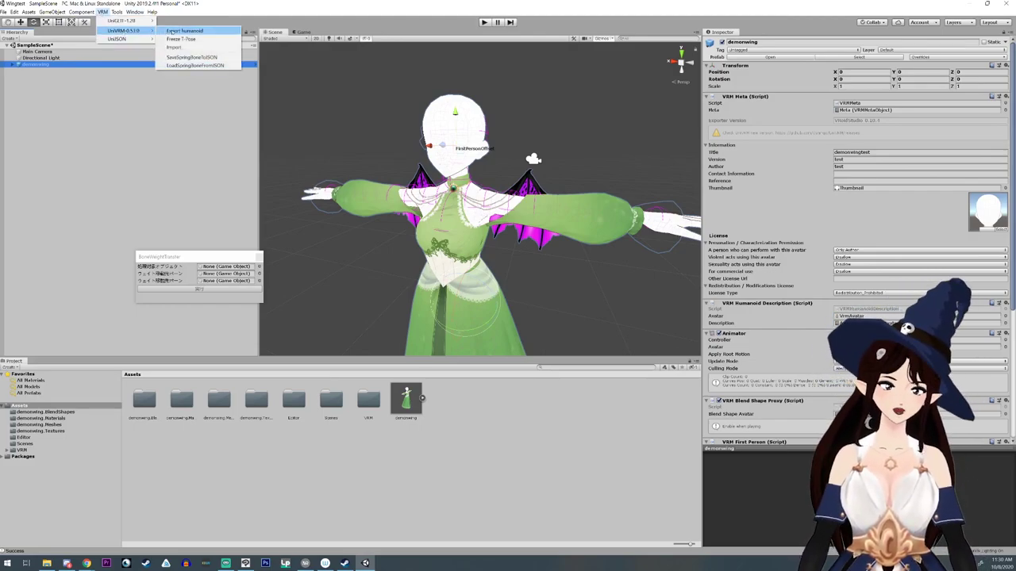
{"action": "left_click", "coordinate": [170, 31]}
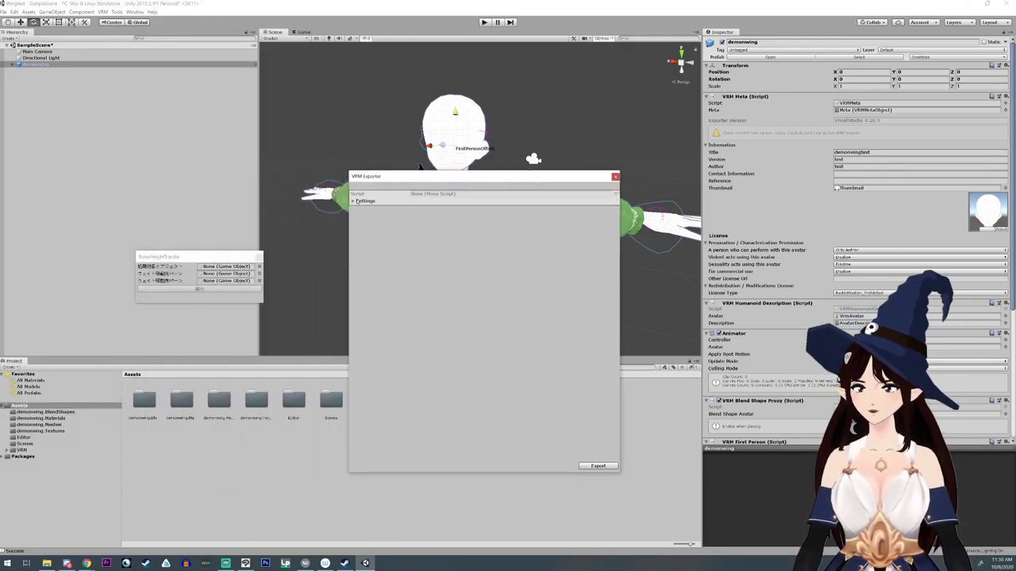
{"action": "left_click", "coordinate": [354, 201]}
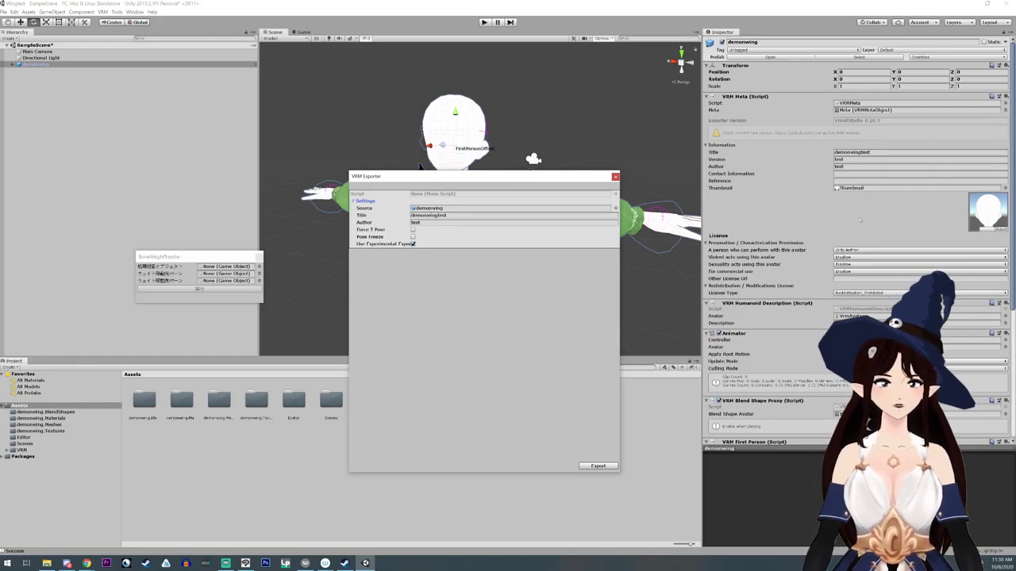
{"action": "left_click", "coordinate": [598, 466]}
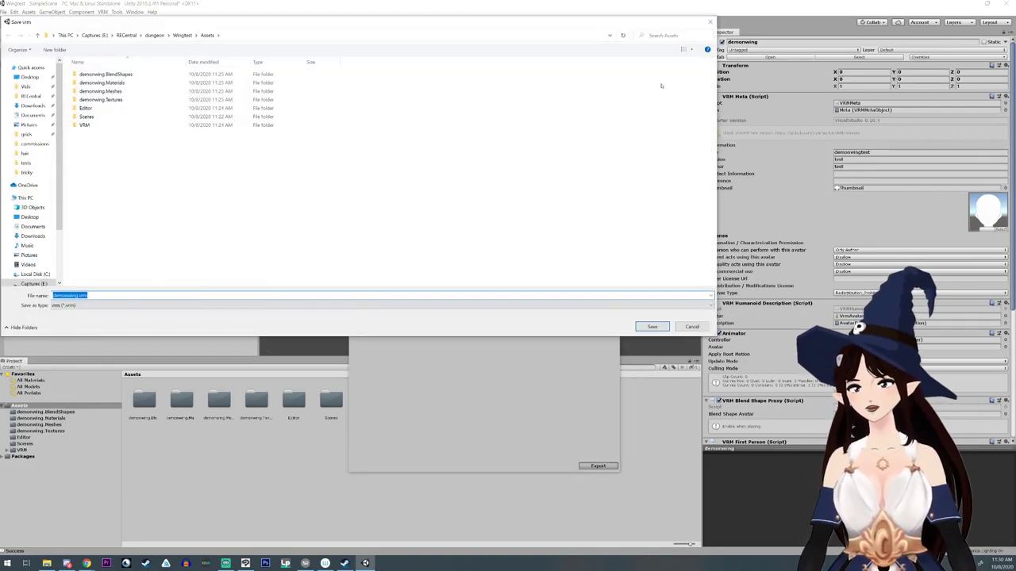
{"action": "left_click", "coordinate": [652, 326]}
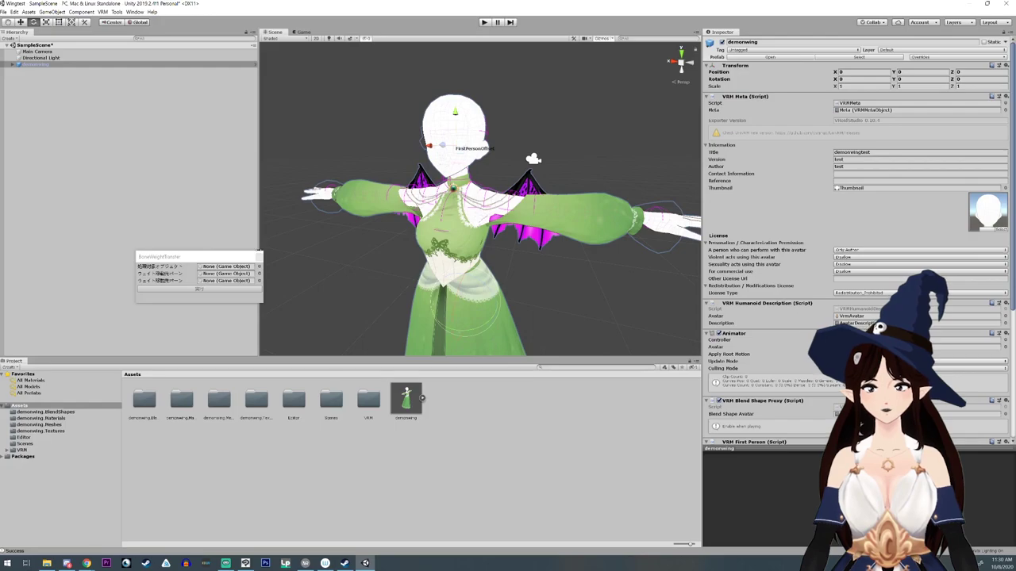
- Move the BoneWeightTransfer window away from the hierarchy and inspect the wings on the avatar
{"action": "left_click_drag", "start_coordinate": [246, 261], "coordinate": [889, 237]}
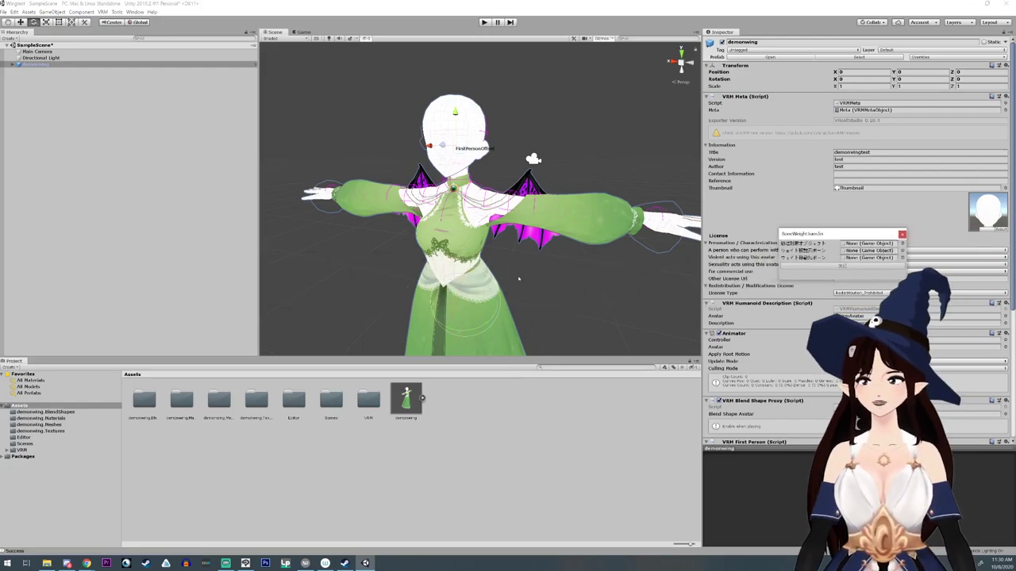
{"action": "left_click_drag", "start_coordinate": [518, 279], "coordinate": [468, 291], "text": "alt"}
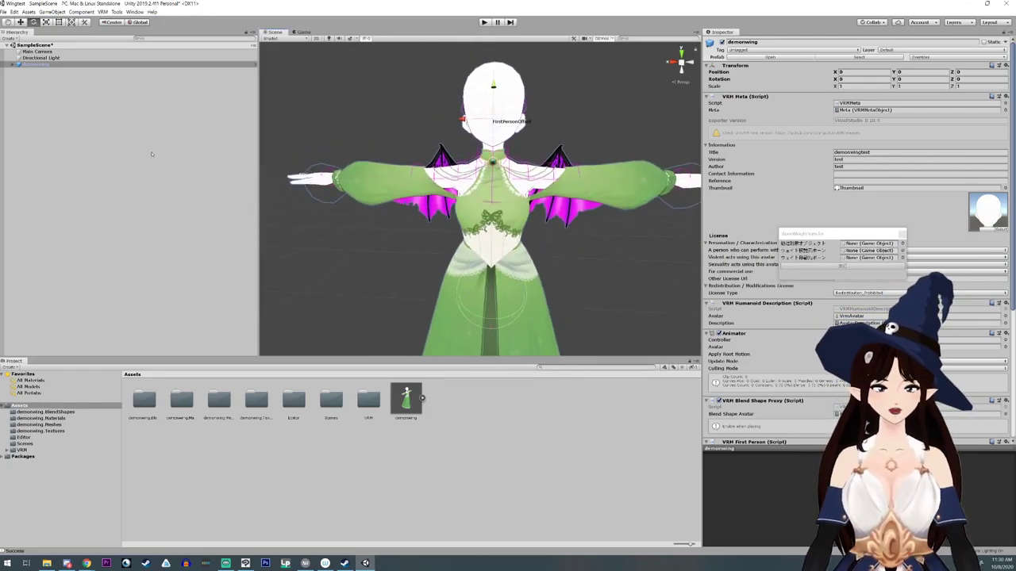